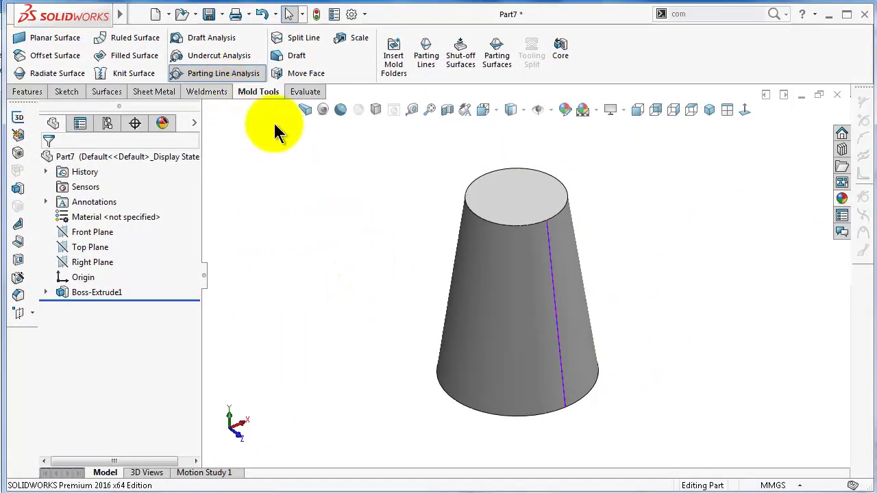
- Examine the parting line along the tapered cone from several sides, with the Top Plane as reference
middle_click_drag(489, 183, 432, 226)
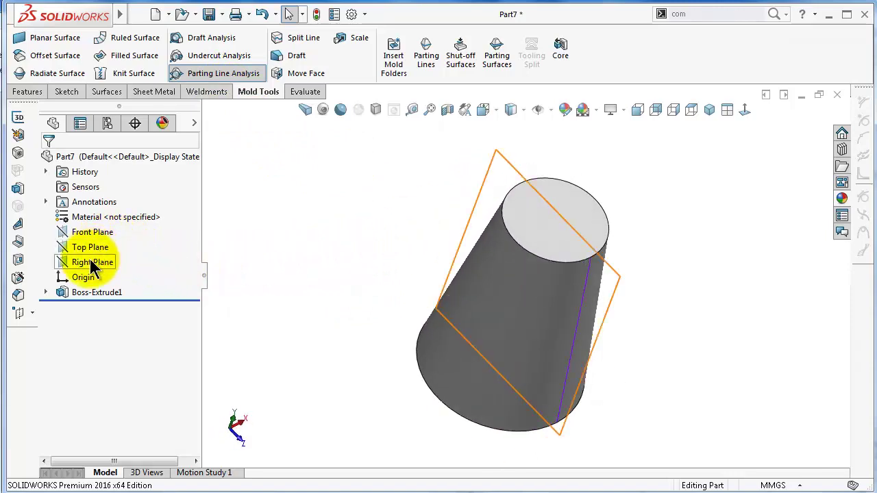
middle_click_drag(685, 269, 549, 245)
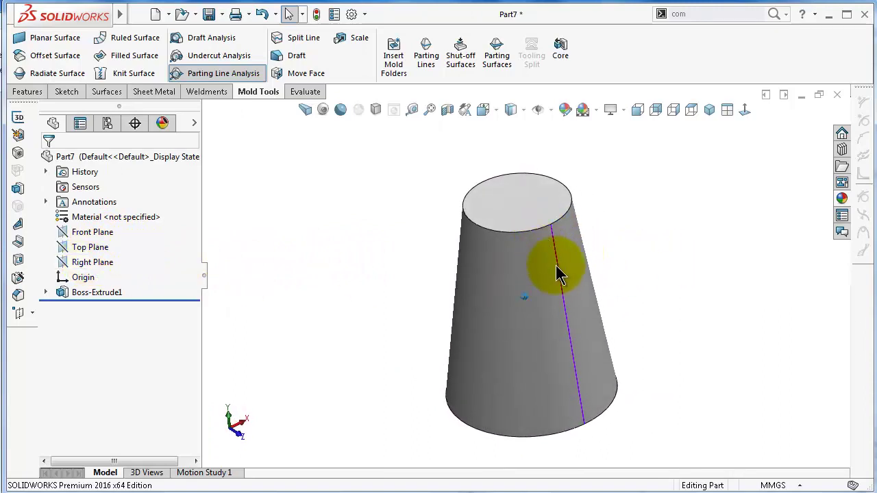
middle_click_drag(588, 419, 527, 296)
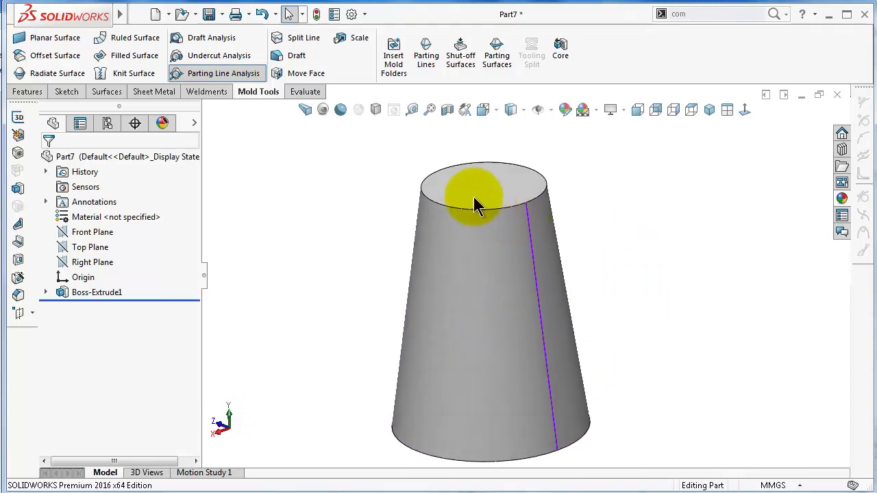
left_click(92, 246)
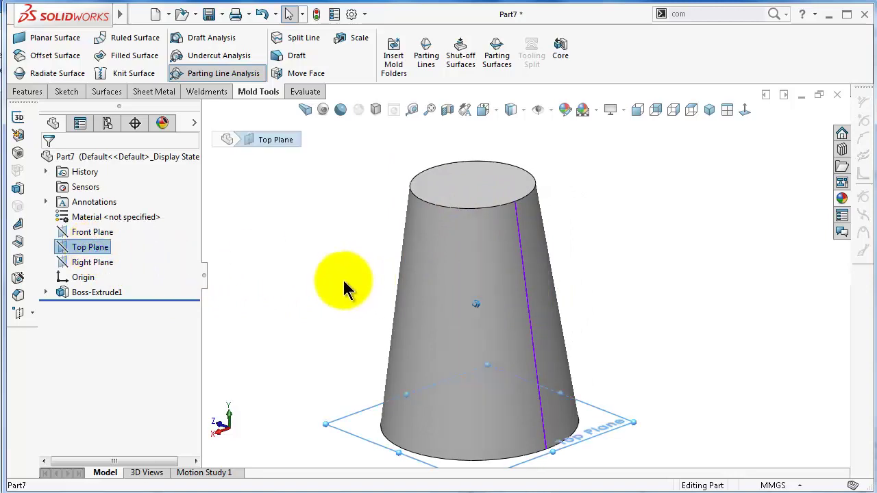
left_click(323, 278)
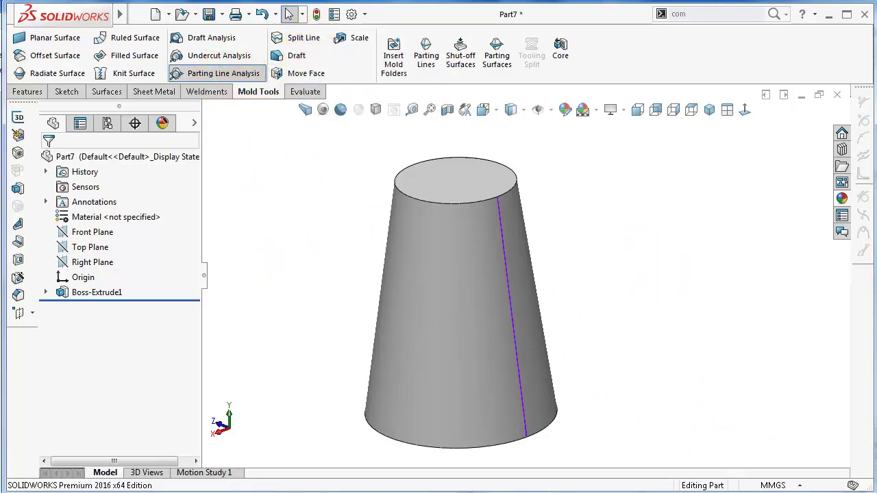
- Minimize the cone part's window and bring up the Mobile Front cover2 part
left_click(802, 95)
left_click(789, 97)
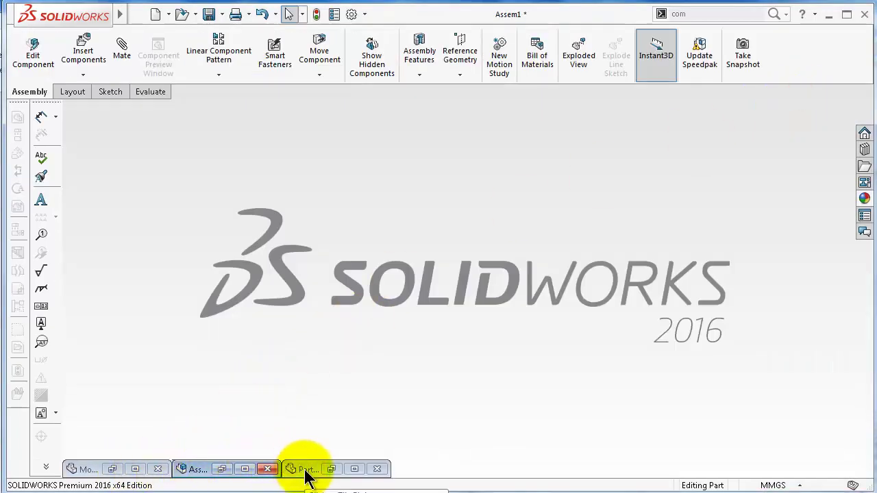
left_click(84, 469)
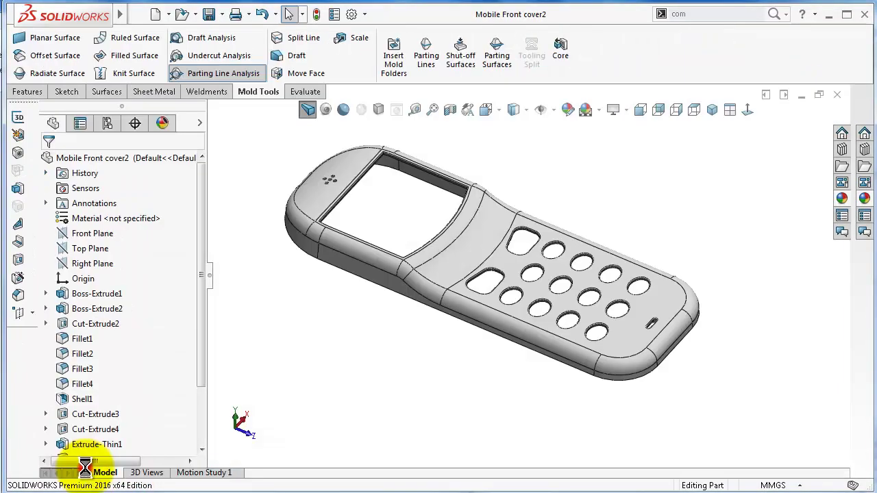
- Restart the Parting Line Analysis on the phone cover with the Right Plane as pull direction
left_click(216, 75)
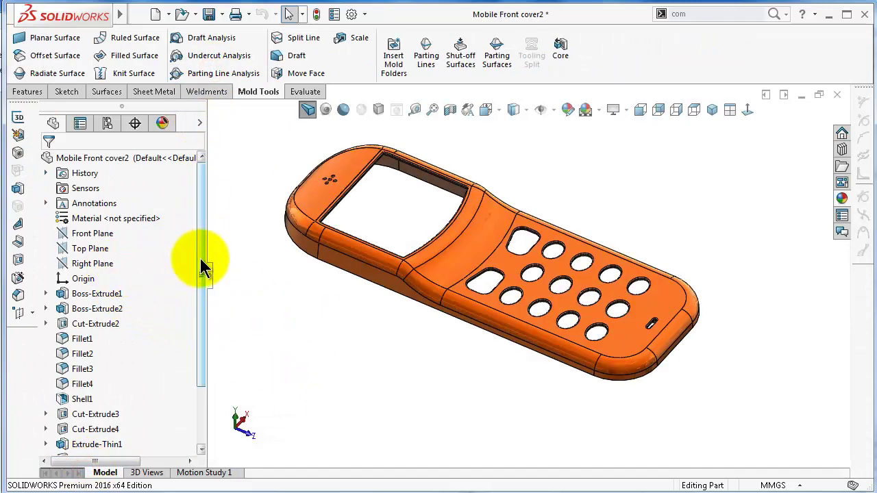
left_click_drag(201, 266, 201, 291)
left_click(220, 74)
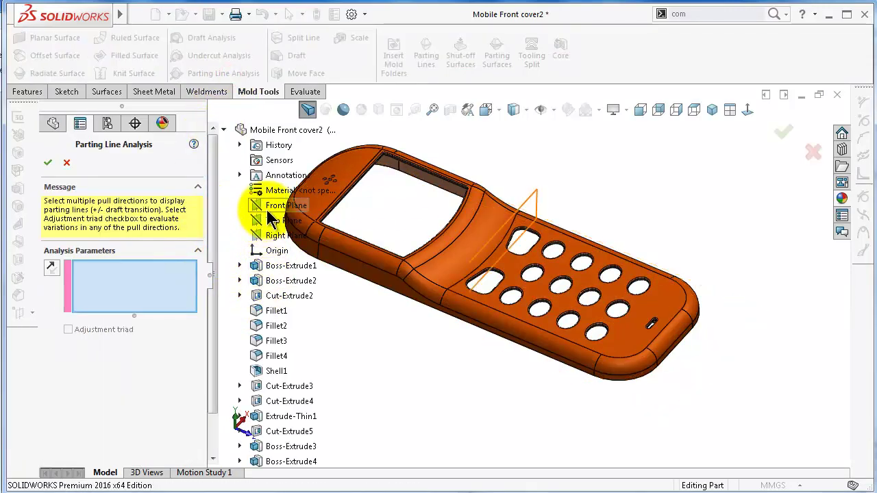
left_click(272, 236)
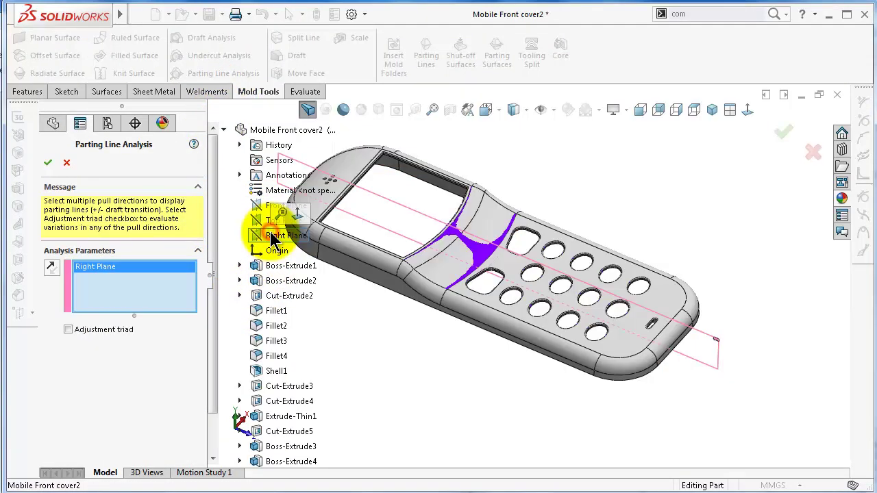
scroll(473, 219, "up", 5)
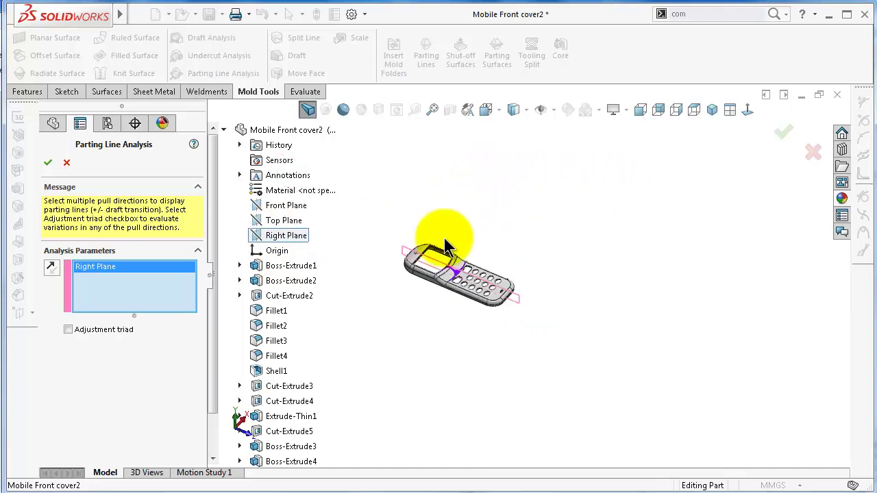
left_click(785, 137)
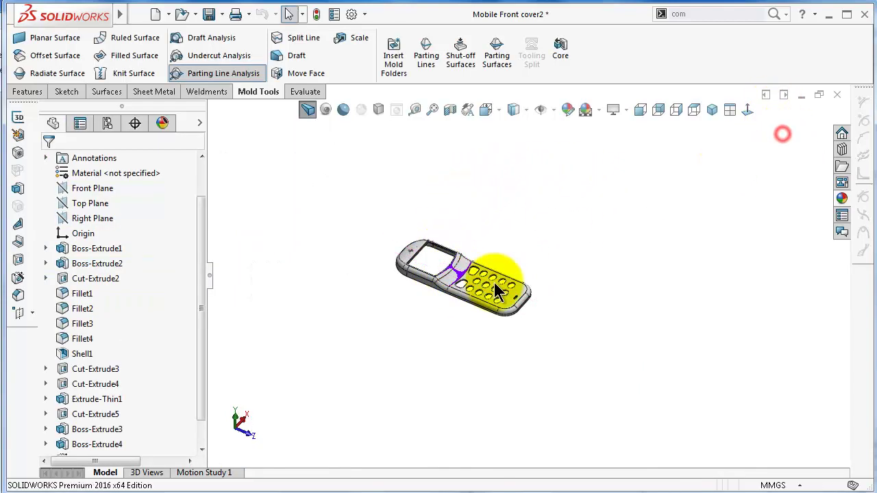
- Examine the marked parting regions on the phone cover up close and from the other side
scroll(463, 277, "down", 10)
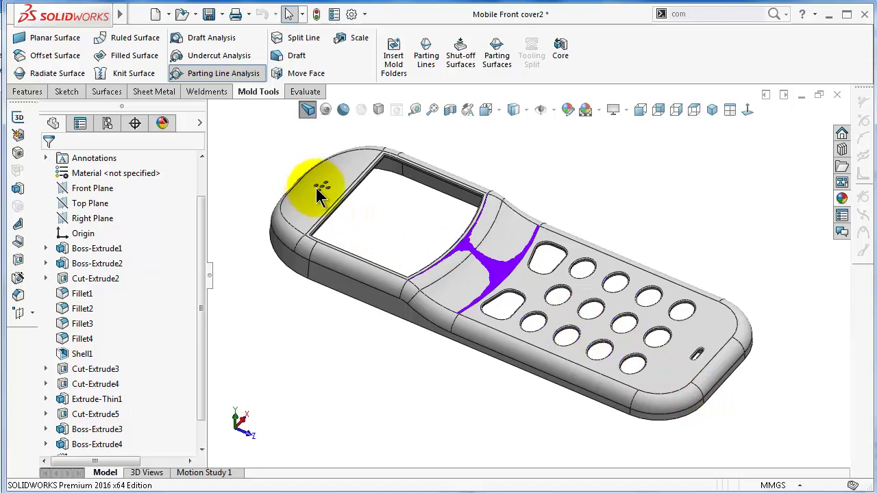
key("Left")
key("Left")
key("Left")
key("Left")
key("Left")
key("Left")
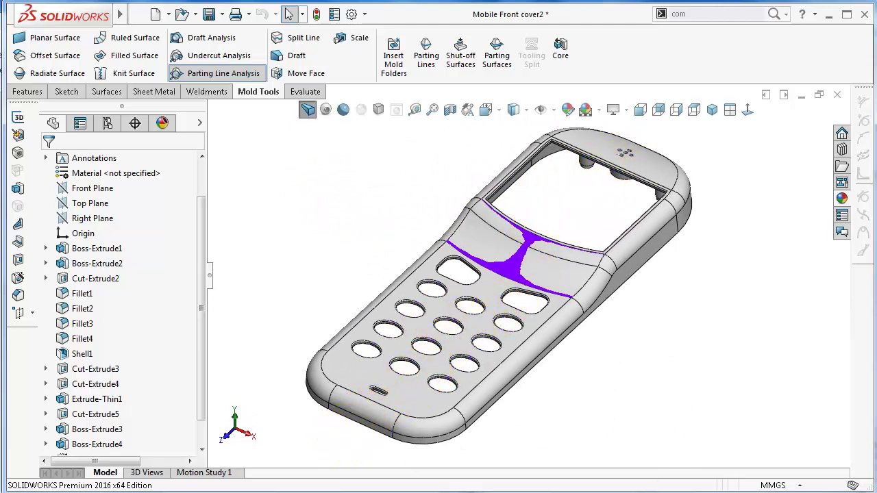
- Replace the phone cover's parting line analysis with one that uses the Top Plane as pull direction
left_click(243, 74)
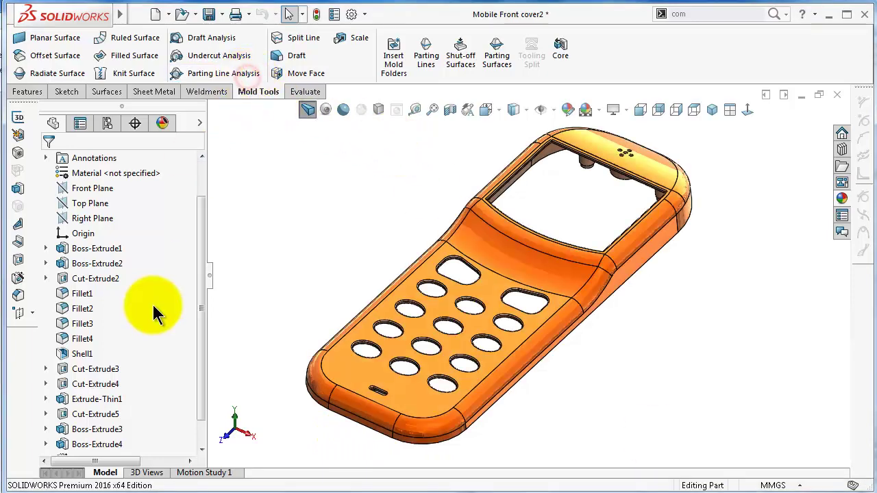
left_click(184, 74)
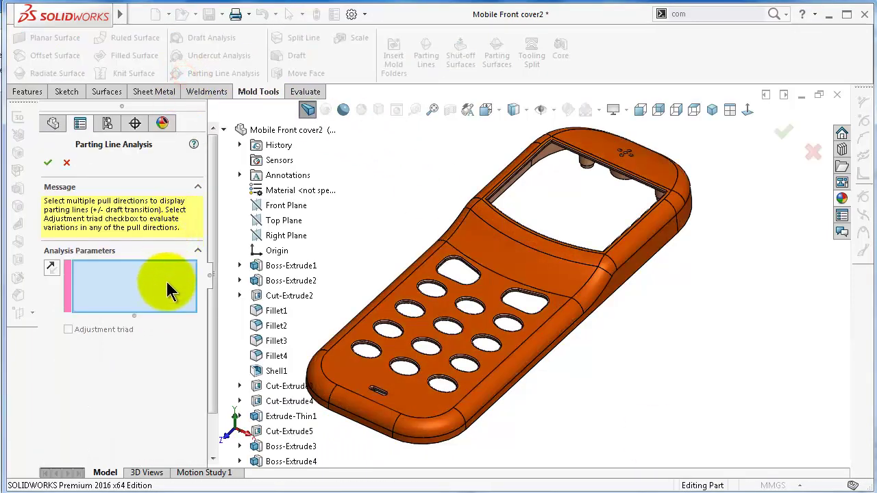
left_click(283, 225)
left_click(783, 132)
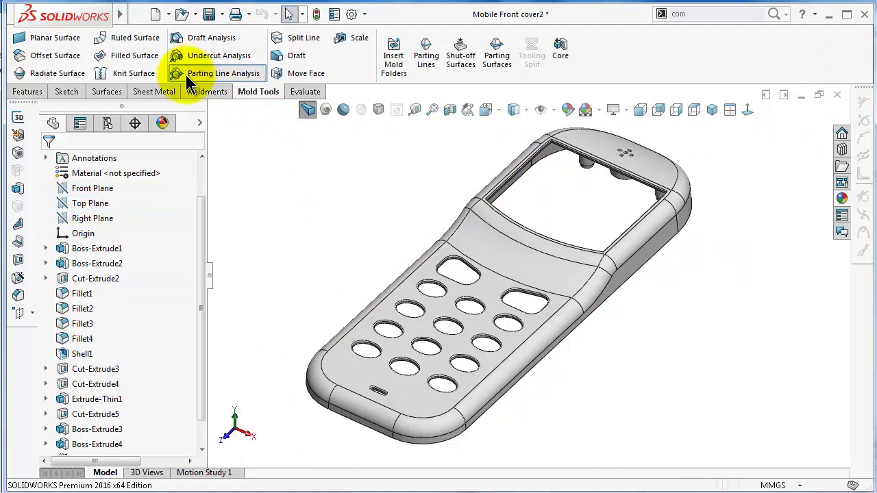
middle_click_drag(583, 231, 814, 125)
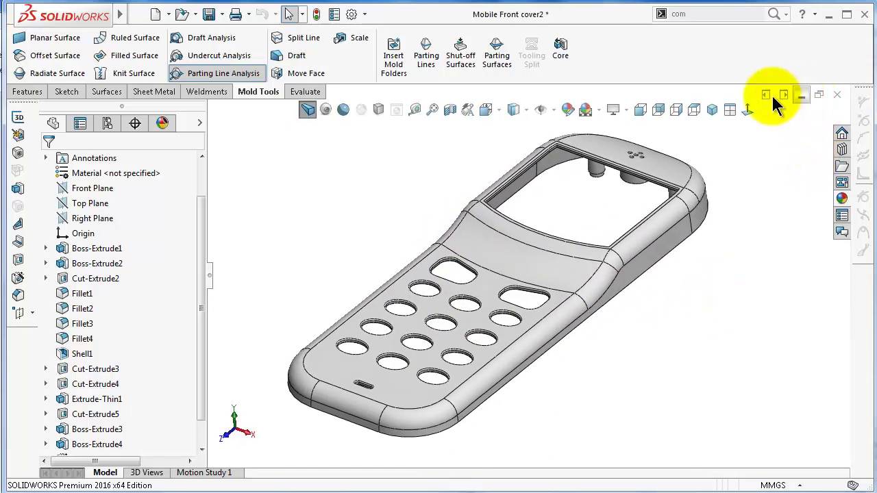
- Create a new part document
left_click(163, 20)
left_click(323, 236)
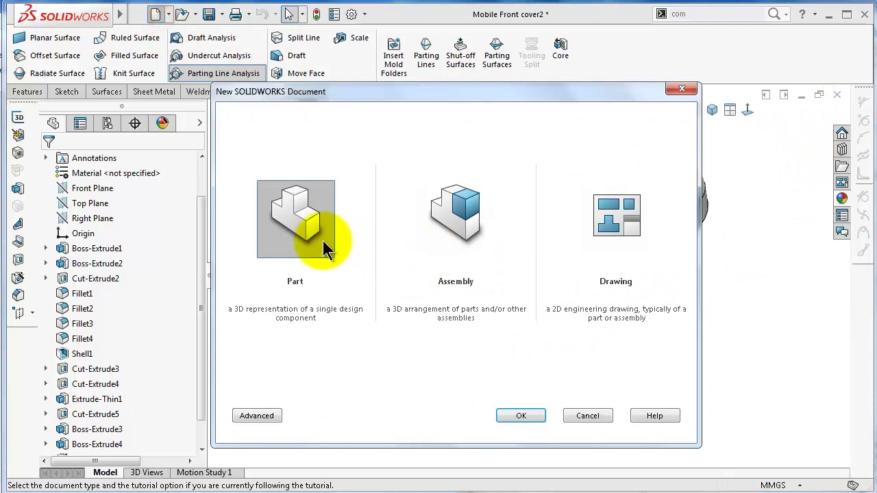
left_click(531, 415)
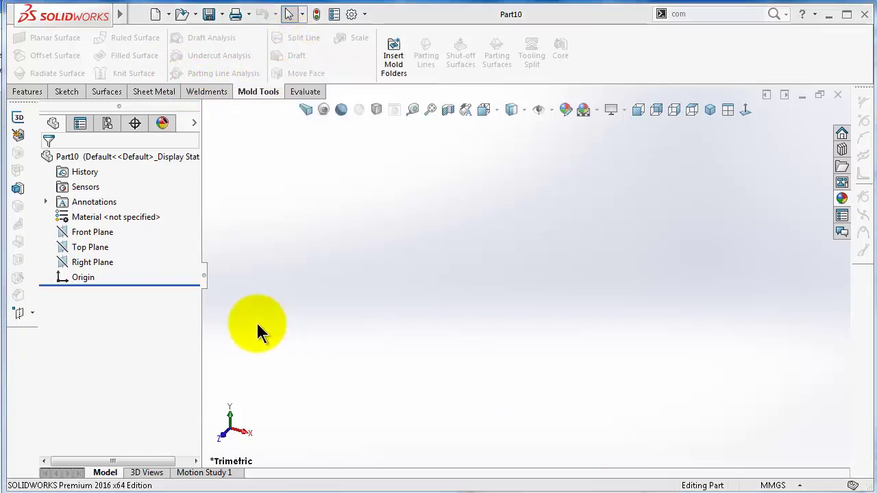
- Create four reference planes above the Top Plane, spaced 60 mm apart
left_click(95, 250)
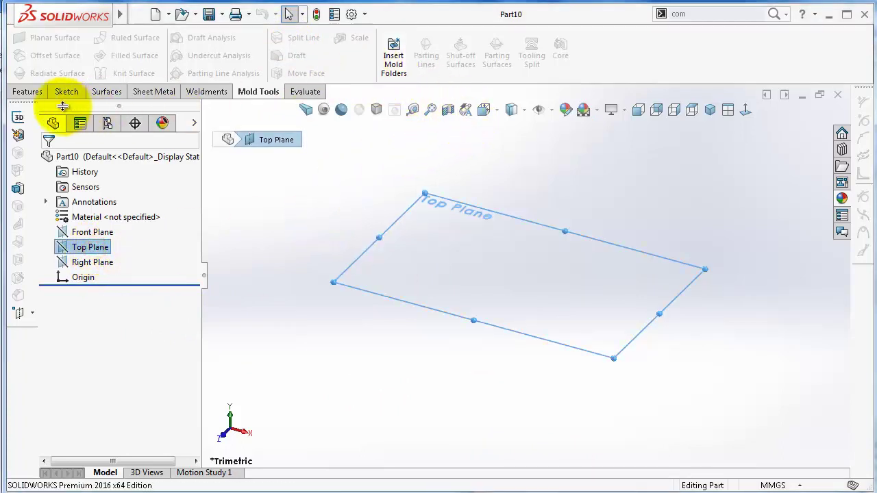
left_click(28, 92)
left_click(560, 72)
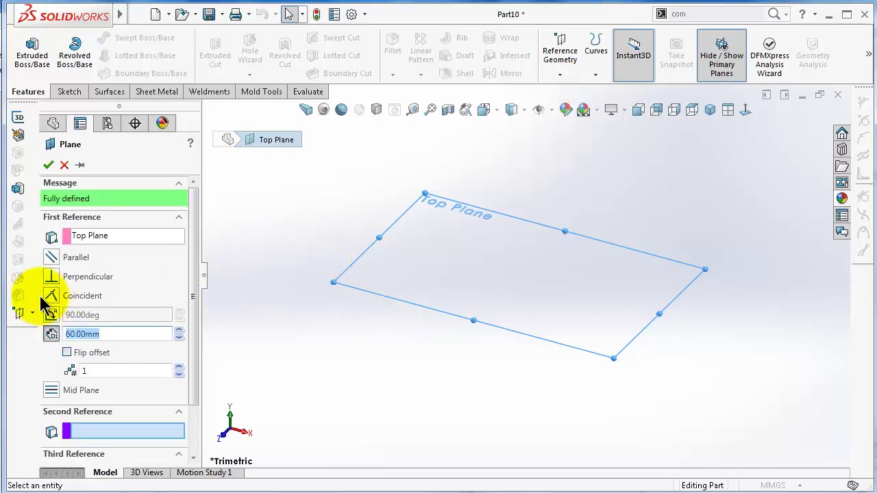
left_click(178, 367)
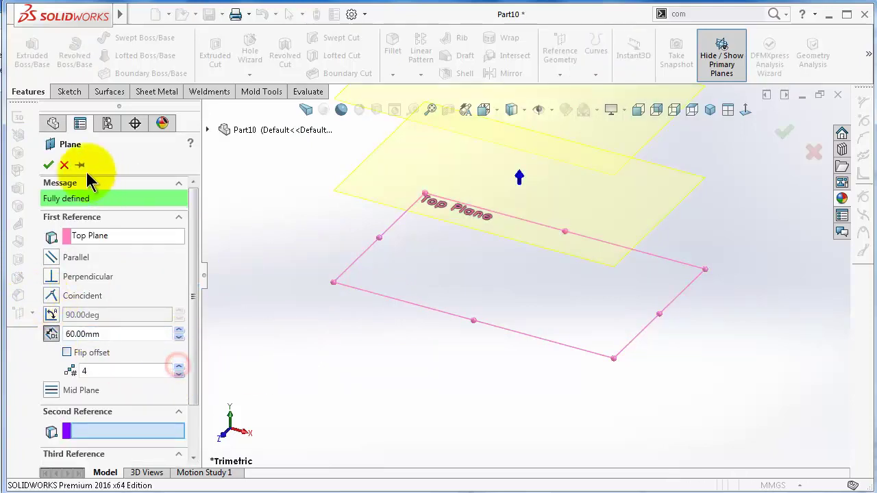
left_click(48, 164)
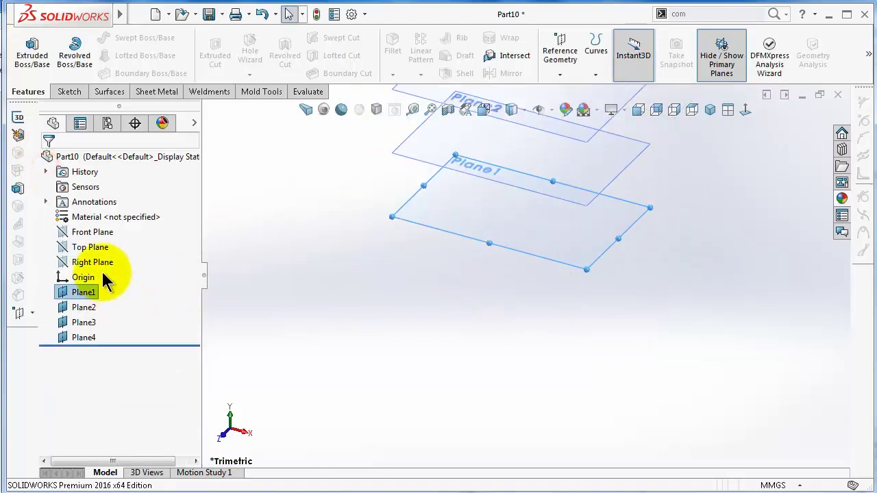
- Sketch a circle about 32 mm in diameter on the Top Plane, centred on the origin
left_click(91, 246)
left_click(107, 226)
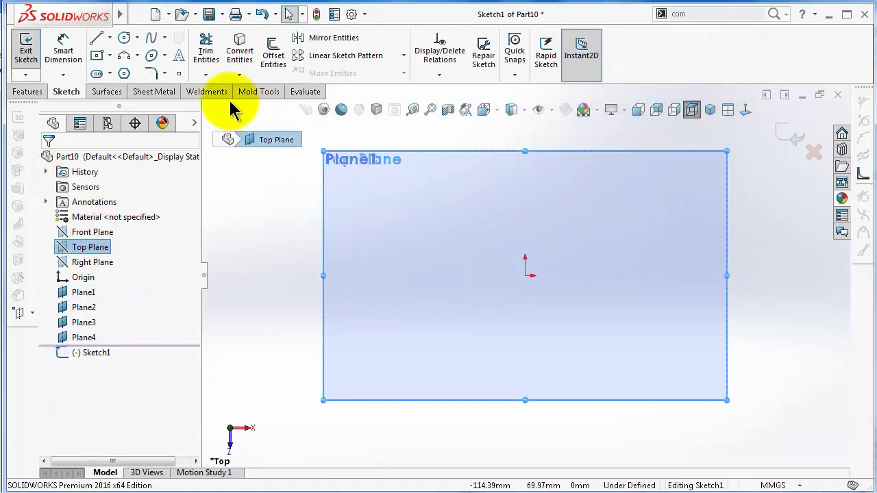
left_click(124, 37)
left_click(524, 275)
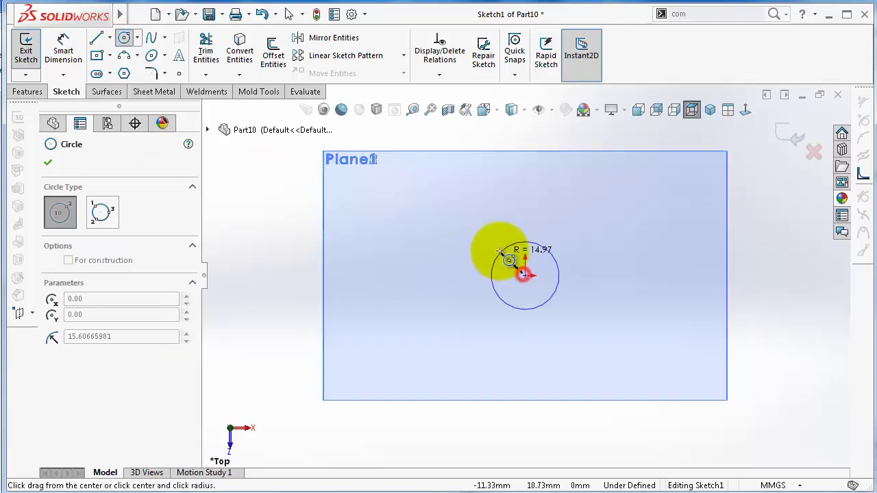
left_click(500, 251)
- Dimension the circle's diameter as 30 mm and finish the sketch in isometric view
right_click_drag(435, 263, 439, 199)
left_click(506, 248)
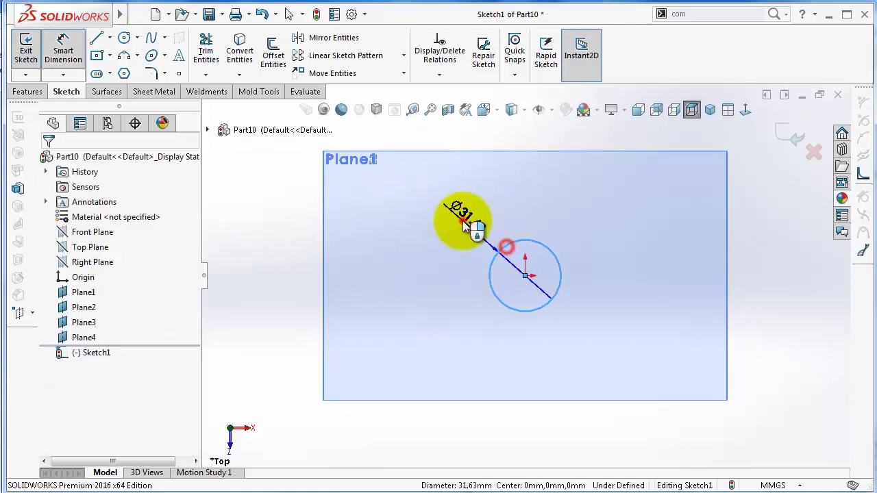
left_click(457, 224)
type("30")
key("Return")
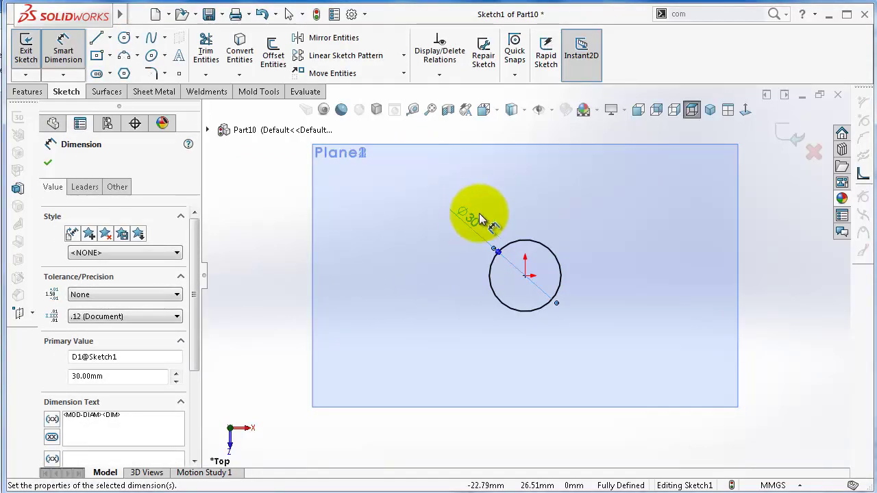
left_click(710, 109)
left_click(793, 138)
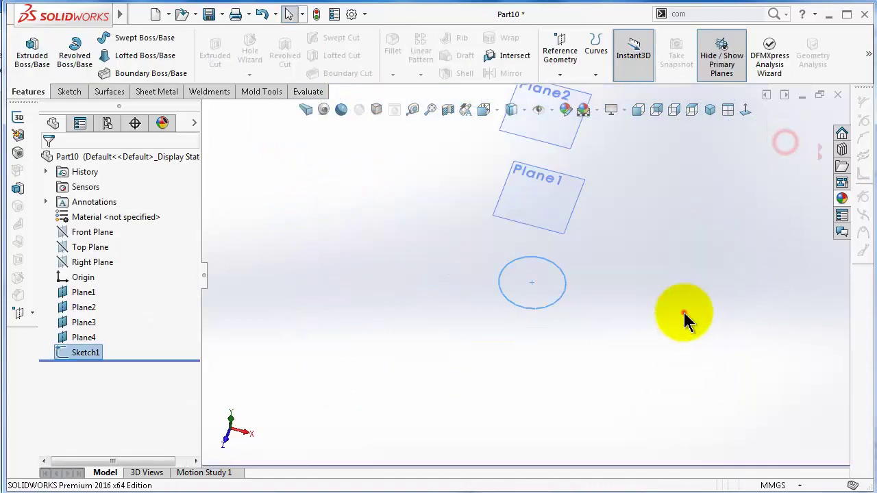
- Sketch a circle about 66 mm in diameter on Plane1, centred on the origin
left_click(548, 221)
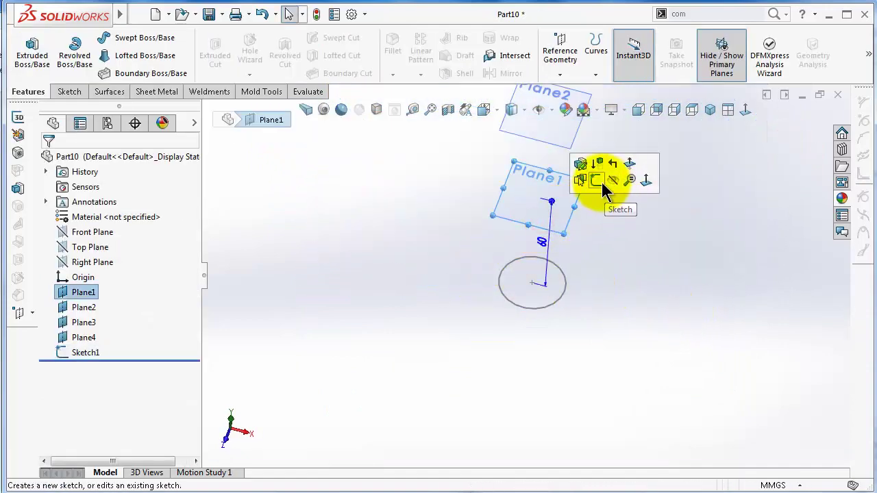
left_click(605, 186)
left_click(125, 38)
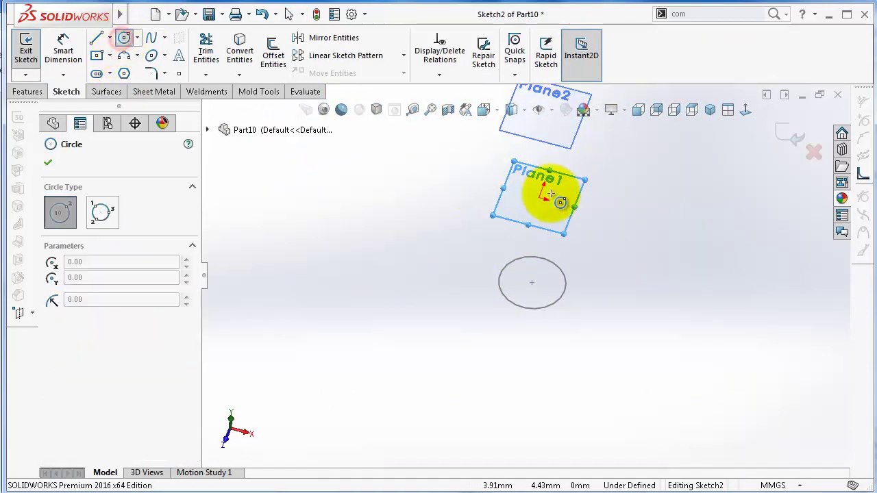
left_click(540, 198)
left_click(468, 179)
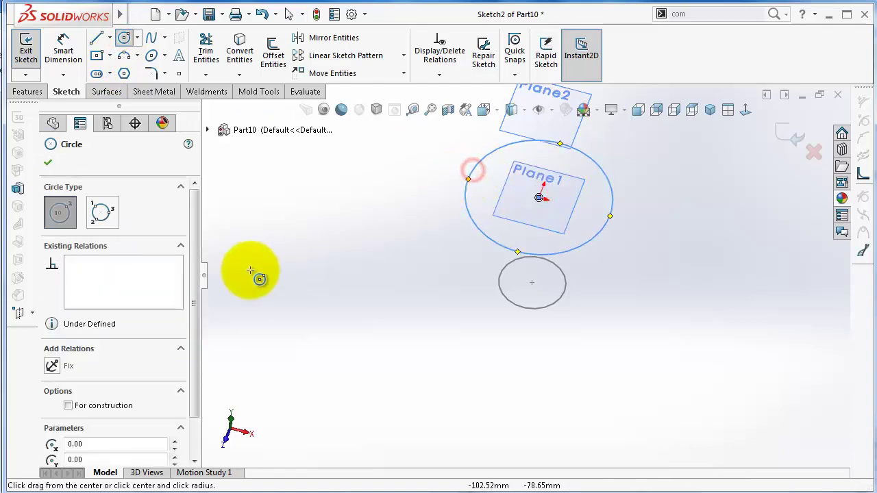
- Dimension the diameter of the circle on Plane1 as 40 mm
right_click_drag(338, 300, 337, 182)
left_click(468, 218)
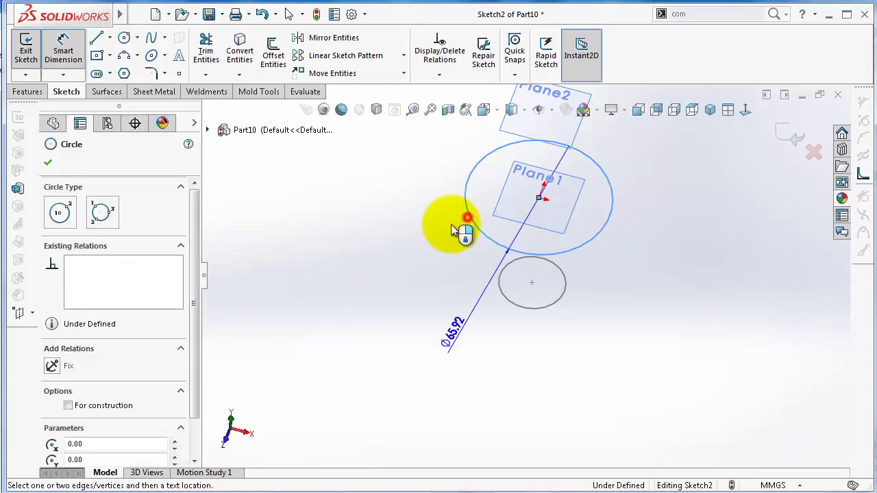
left_click(424, 236)
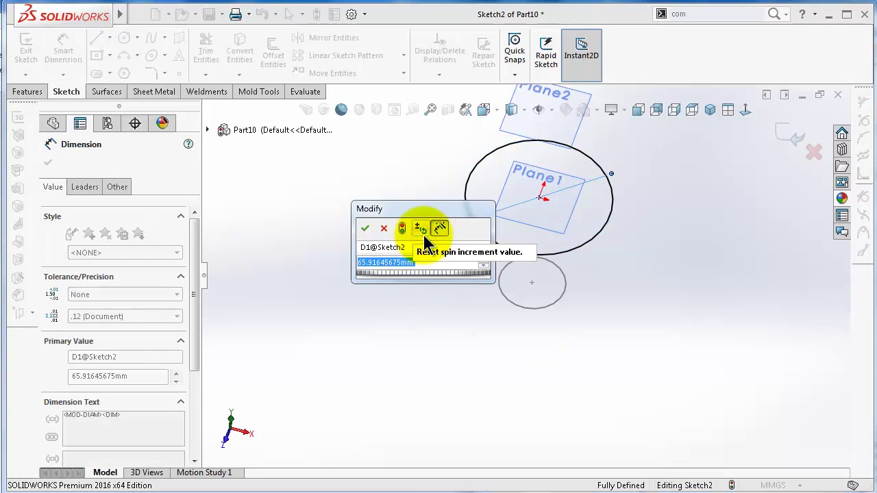
type("40")
key("Return")
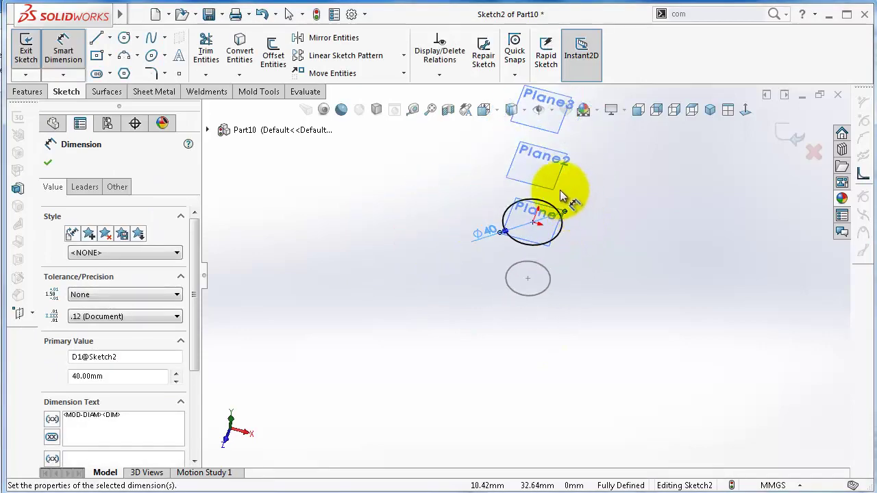
- Finish the Plane1 sketch and sketch a circle about 90 mm in diameter on Plane2, centred on the origin
scroll(560, 190, "down", 2)
left_click(779, 145)
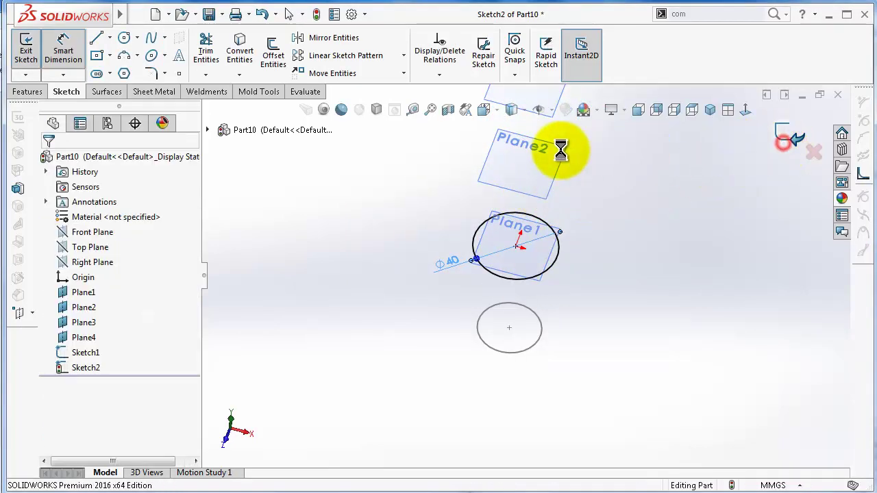
left_click(533, 172)
left_click(415, 222)
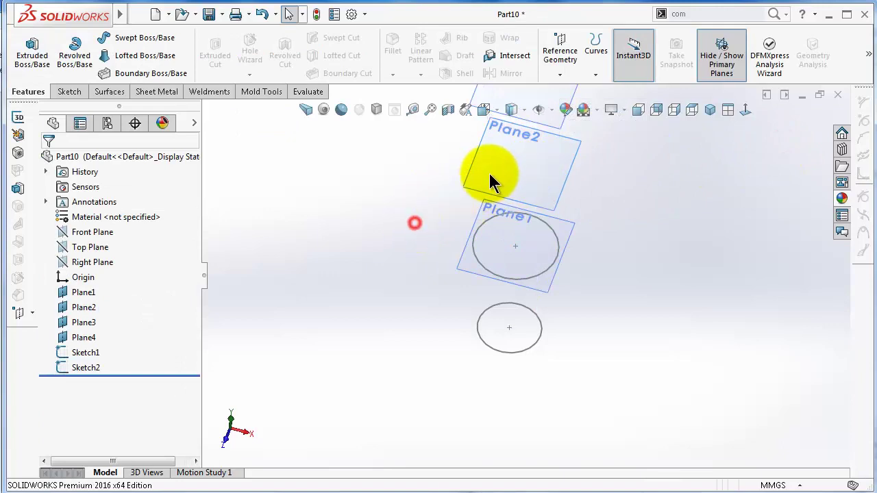
left_click(492, 172)
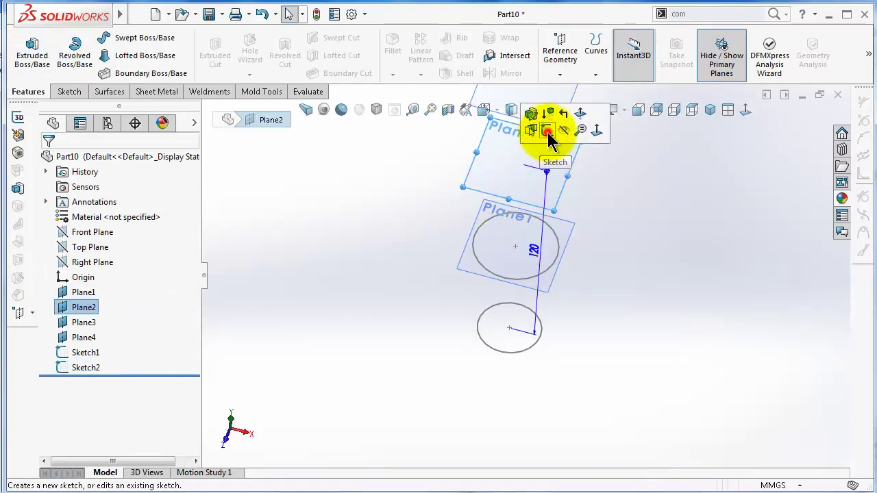
left_click(547, 133)
mouse_move(386, 280)
right_mouse_down()
mouse_move(377, 176)
mouse_move(324, 191)
mouse_move(420, 190)
right_mouse_up()
left_click(523, 164)
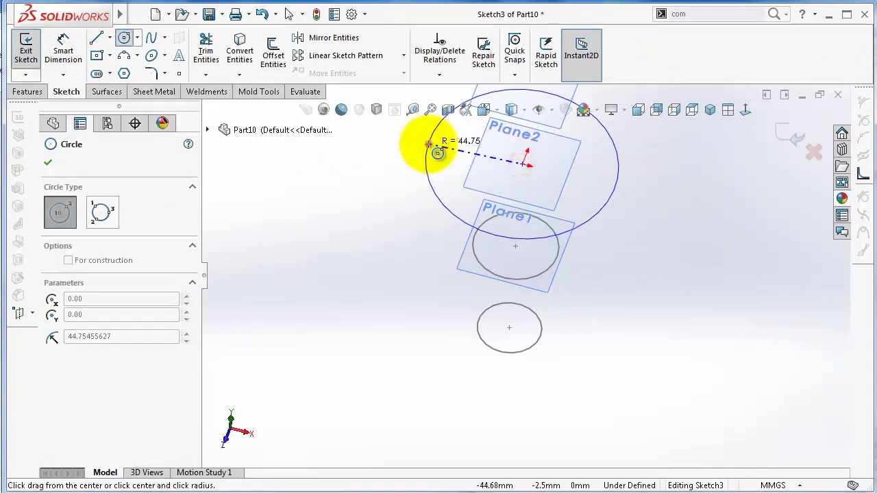
left_click(429, 141)
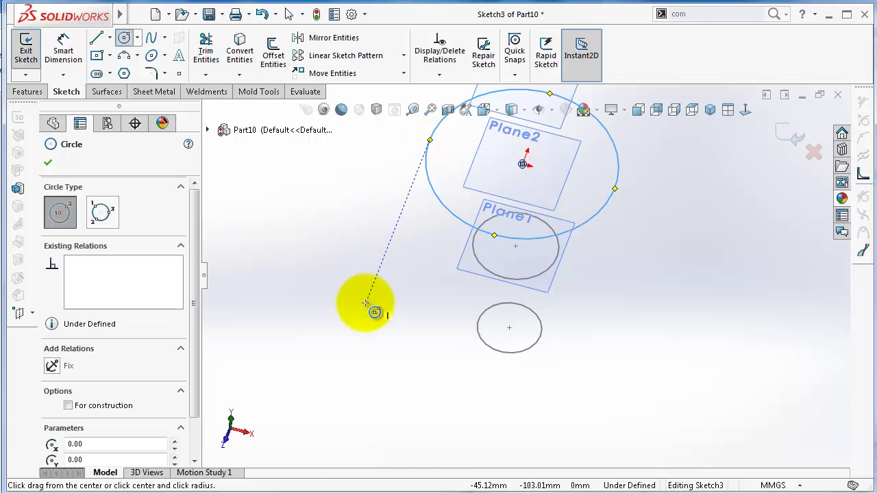
- Dimension the diameter of the circle on Plane2 as 100 mm and finish the sketch
right_click_drag(372, 307, 333, 183)
left_click(428, 184)
left_click(366, 192)
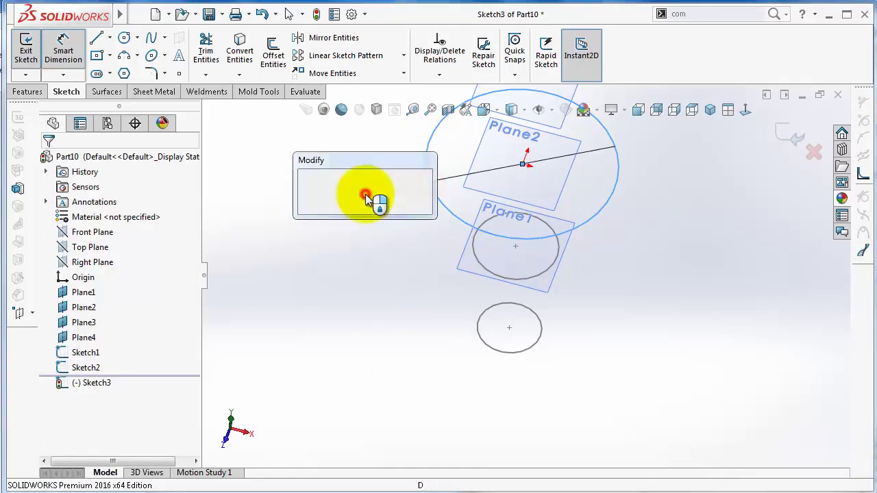
type("100")
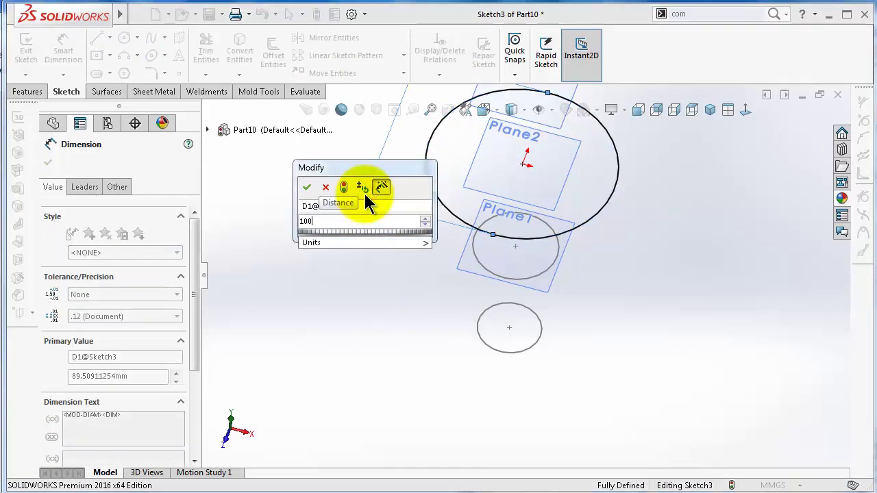
key("Return")
mouse_move(373, 192)
middle_mouse_down()
mouse_move(486, 251)
mouse_move(594, 196)
mouse_move(596, 211)
middle_mouse_up()
middle_click_drag(595, 215, 668, 223)
right_click_drag(683, 255, 682, 175)
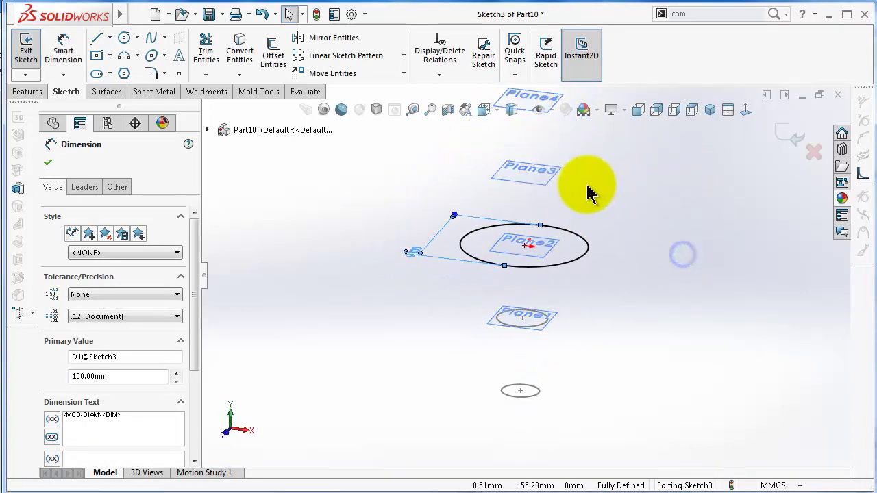
left_click(791, 137)
- Sketch a circle about 67 mm in diameter on Plane3, centred on the origin
left_click(563, 181)
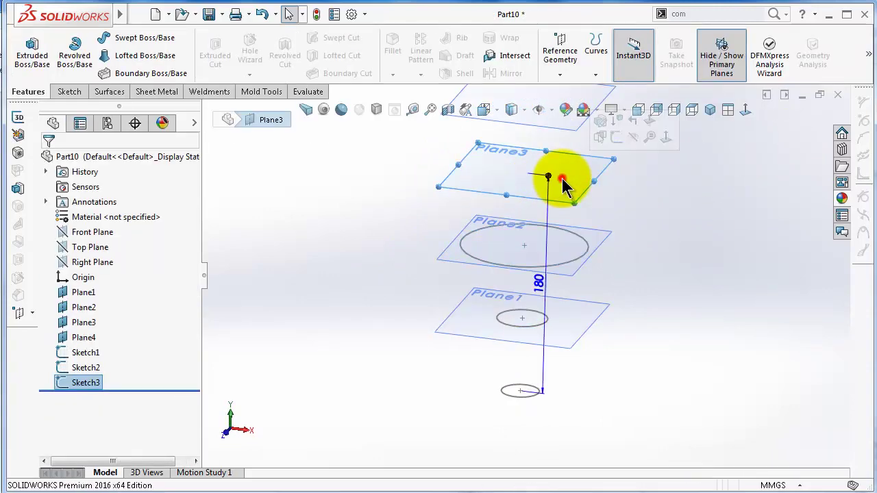
left_click(617, 140)
right_click_drag(319, 195, 318, 193)
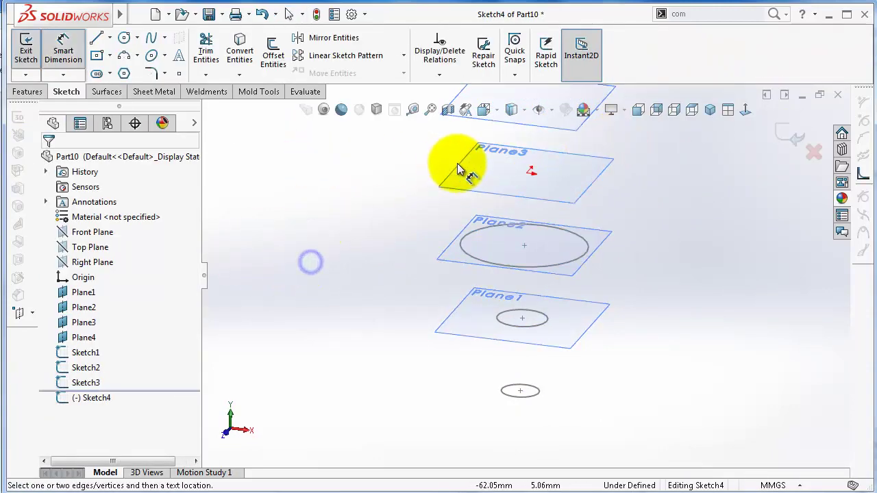
right_click_drag(342, 230, 411, 227)
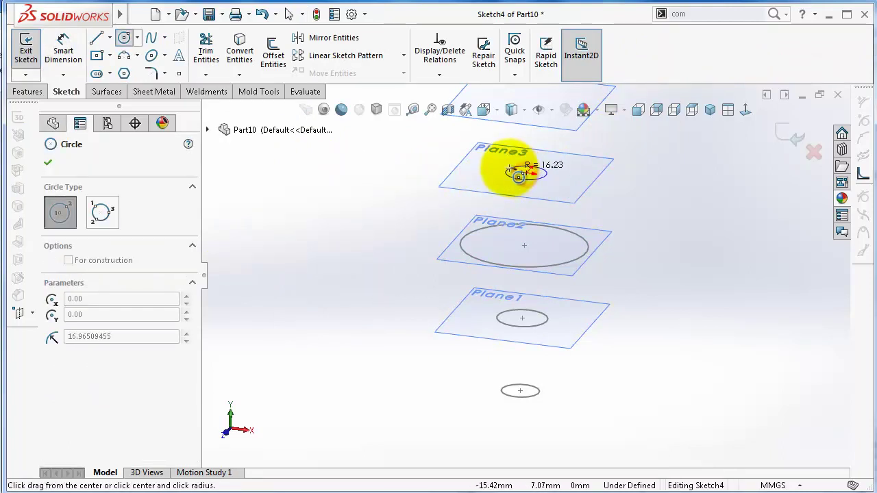
left_click(502, 172)
- Dimension the diameter of the circle on Plane3 as 60 mm and finish the sketch
right_click_drag(310, 266, 284, 160)
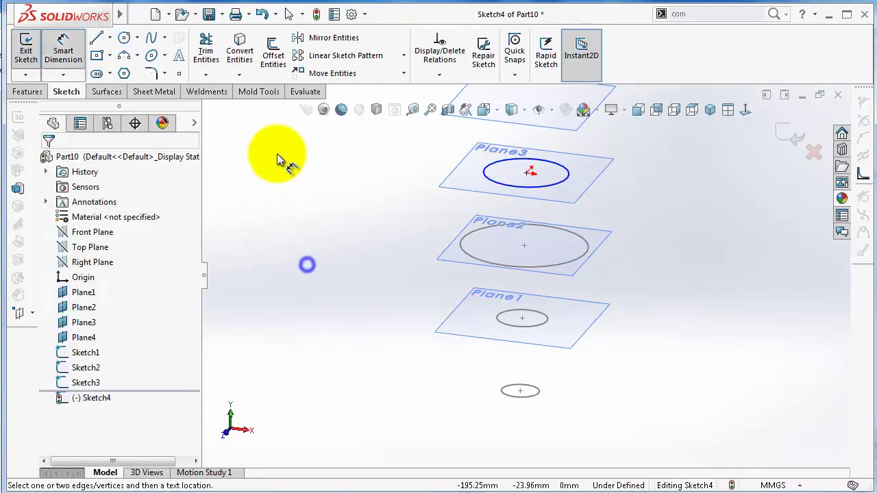
left_click(486, 180)
left_click(405, 178)
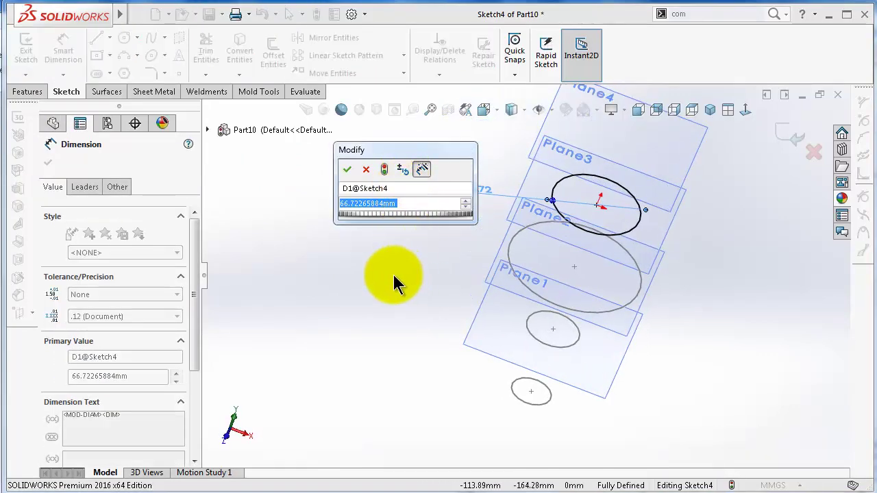
type("60")
key("Return")
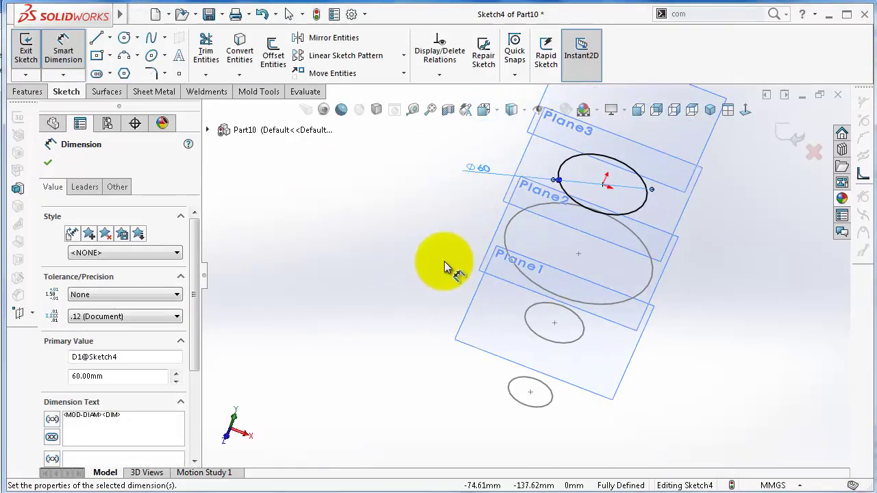
scroll(524, 275, "up", 3)
right_click_drag(367, 337, 381, 203)
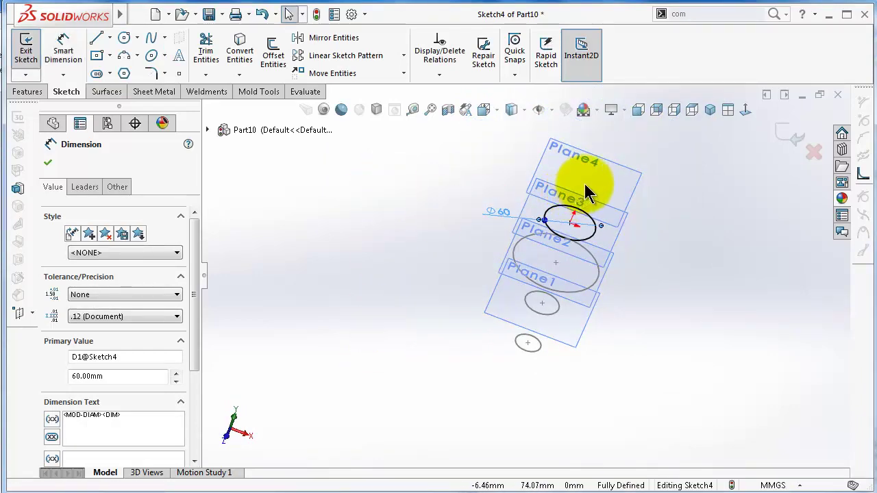
left_click(784, 138)
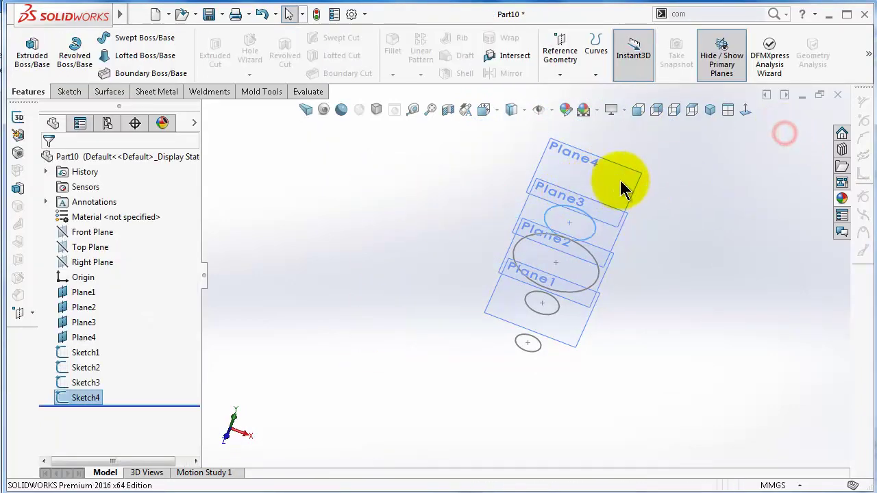
- Sketch a circle about 52 mm in diameter on Plane4, centred on the origin
left_click(620, 181)
left_click(676, 142)
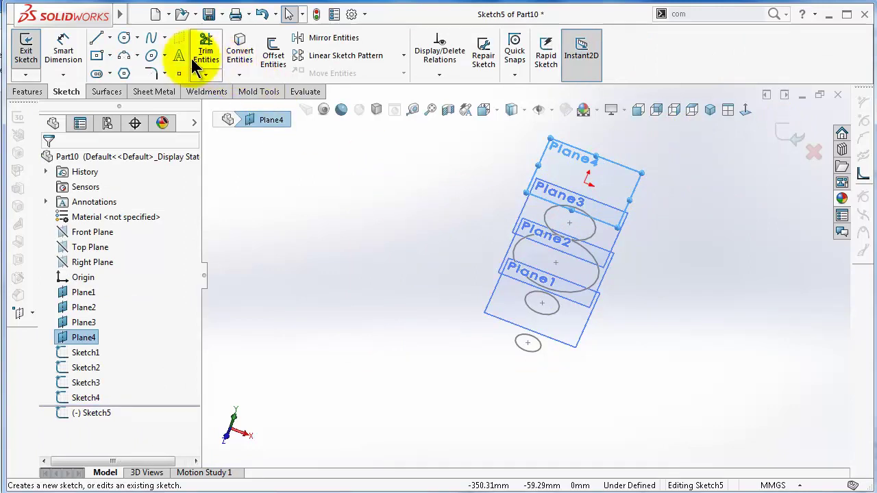
right_click_drag(346, 168, 407, 177)
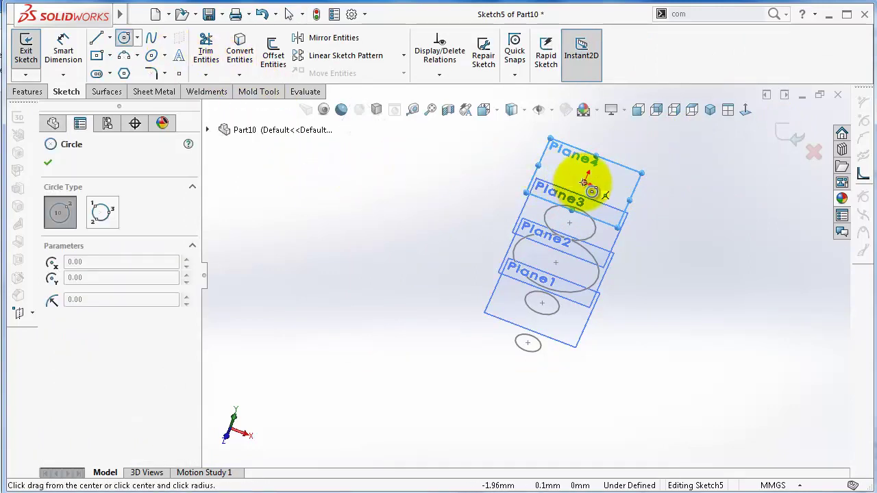
left_click(586, 181)
left_click(564, 173)
- Dimension the diameter of the circle on Plane4 as 75 mm and finish the sketch
right_click_drag(449, 276, 381, 201)
left_click(563, 190)
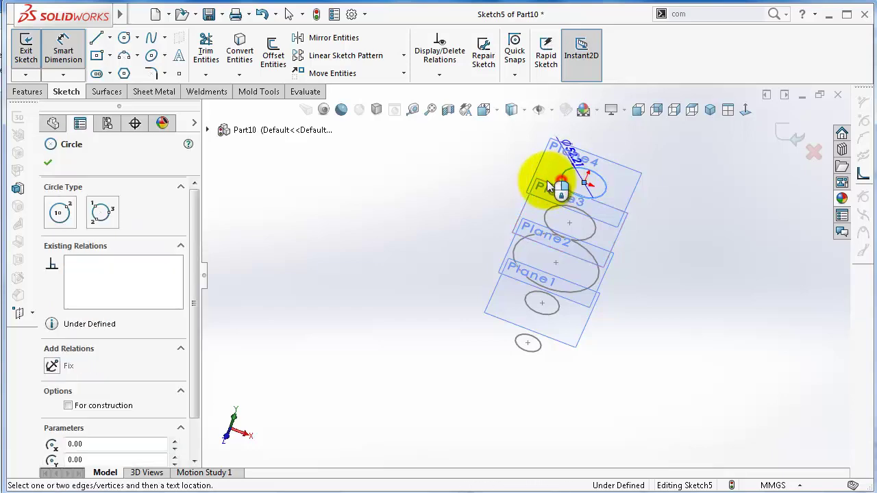
left_click(500, 191)
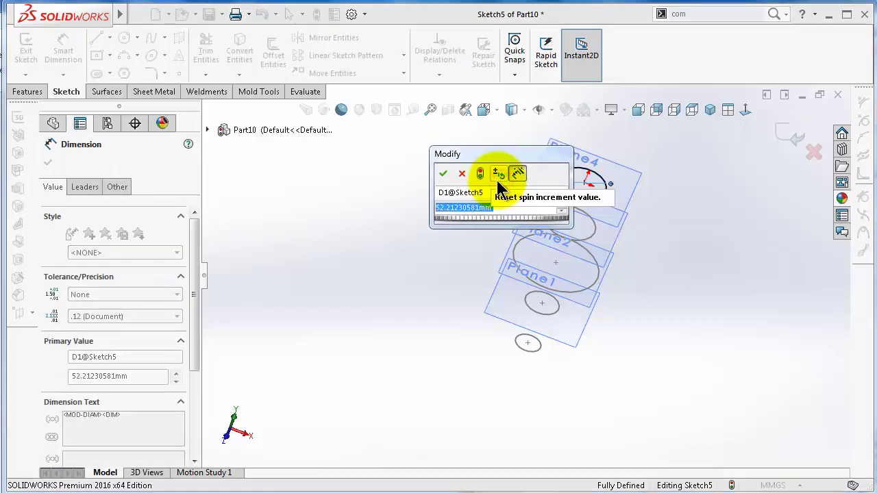
type("75")
key("Return")
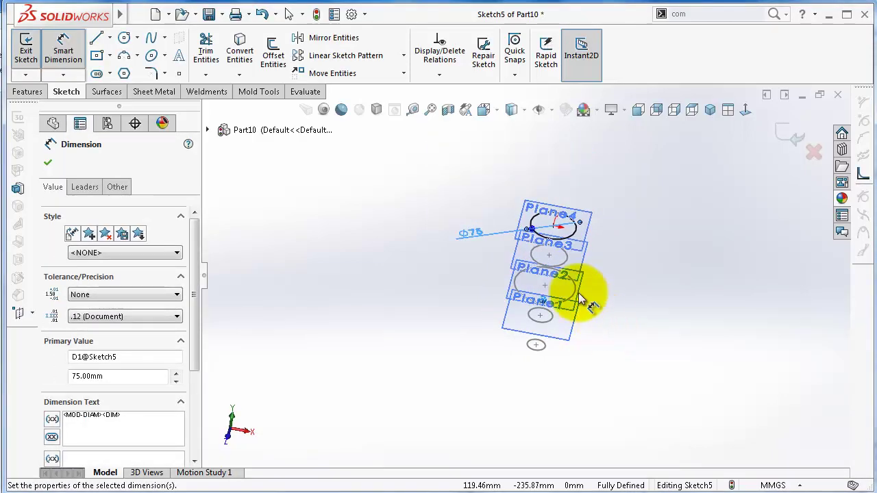
middle_click_drag(580, 298, 549, 251)
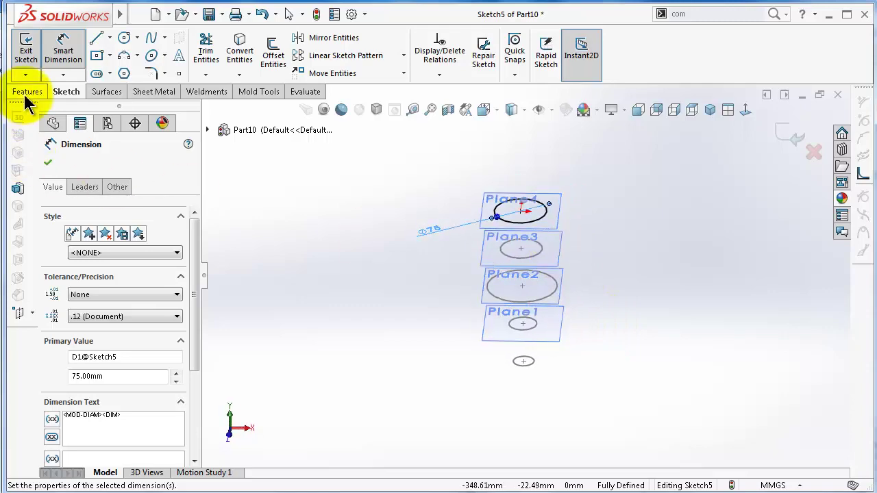
left_click(792, 135)
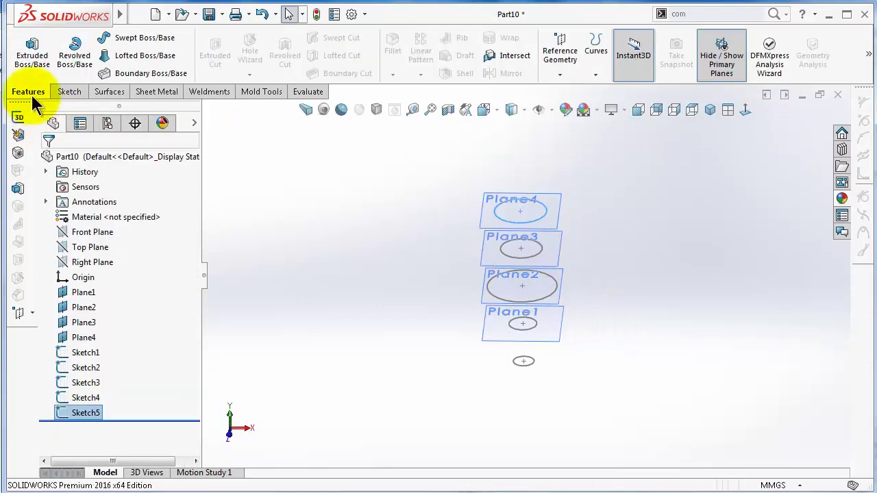
- Create a Boundary Boss/Base through the five circle sketches in order from Plane4 down to the Top Plane as Direction 1 profiles
left_click(135, 73)
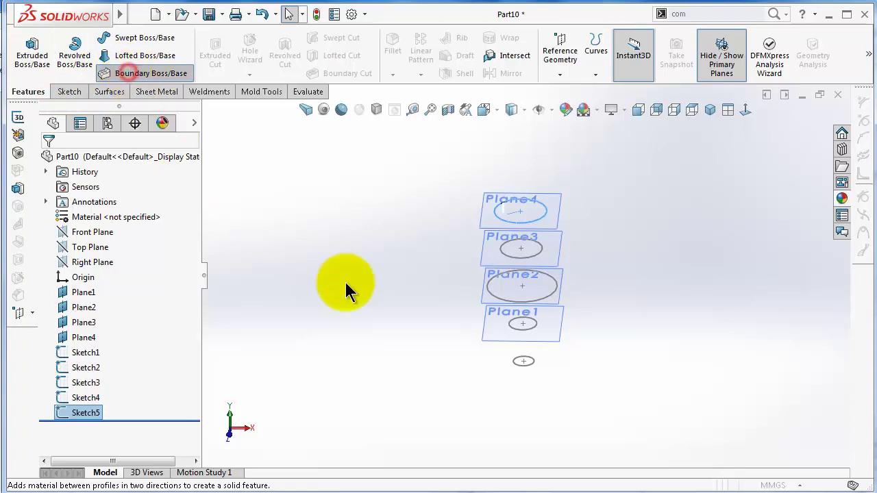
left_click(533, 255)
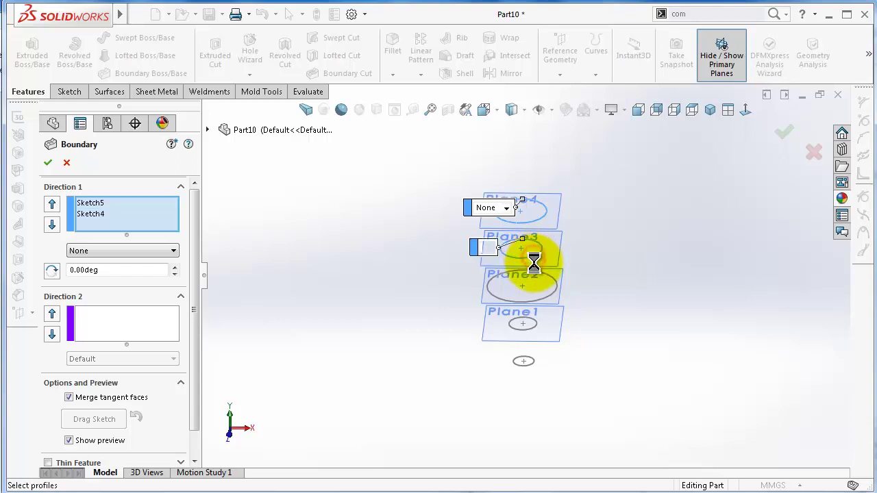
left_click(549, 297)
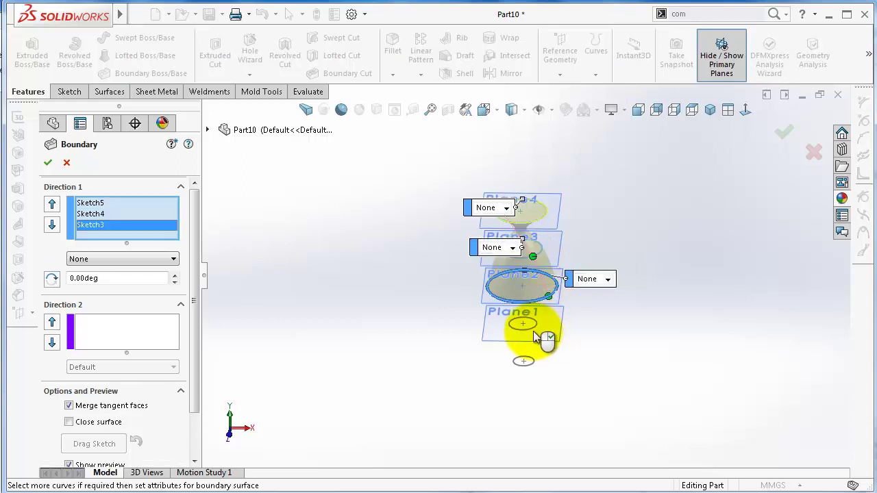
left_click(534, 330)
left_click(525, 362)
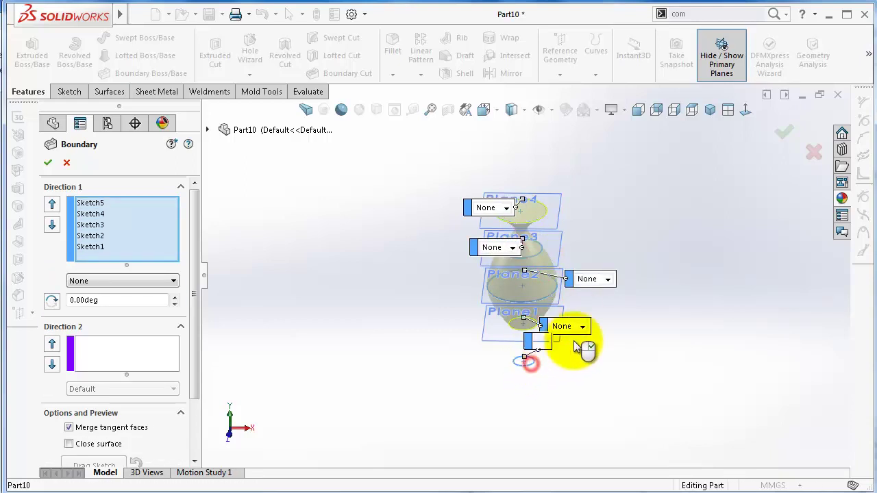
mouse_move(532, 314)
middle_mouse_down()
mouse_move(554, 262)
mouse_move(548, 240)
middle_mouse_up()
scroll(548, 240, "down", 3)
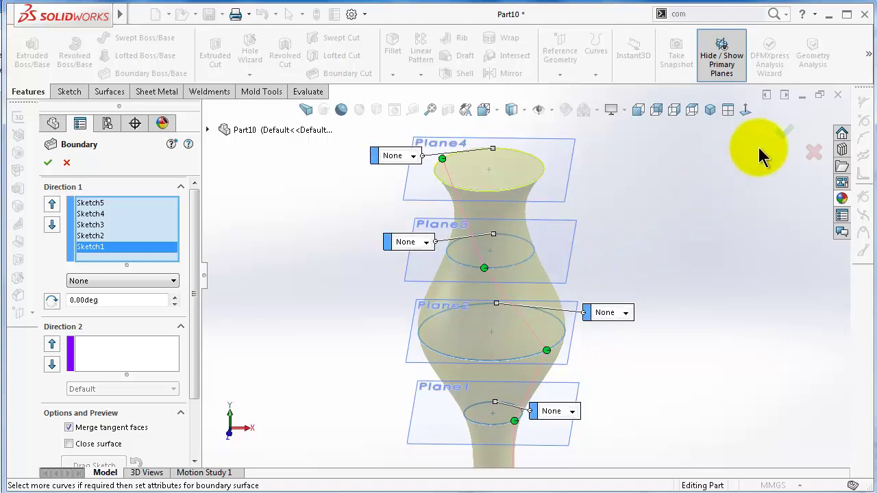
scroll(760, 152, "up", 2)
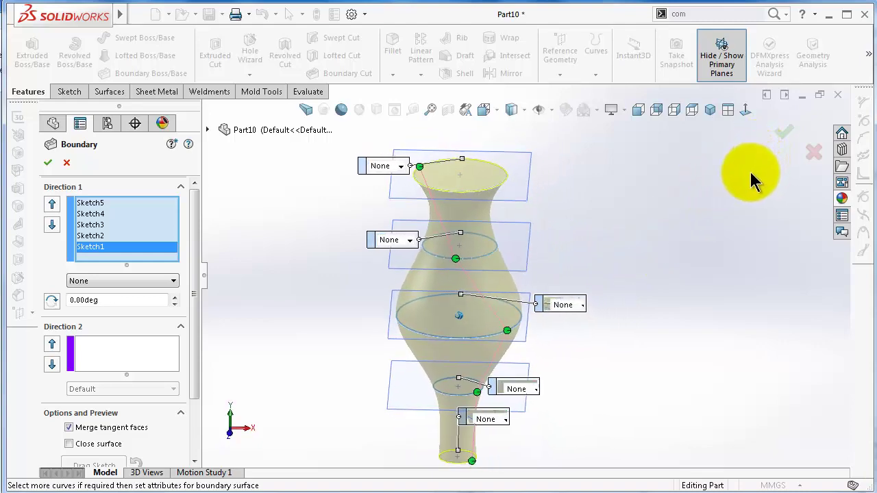
left_click(786, 134)
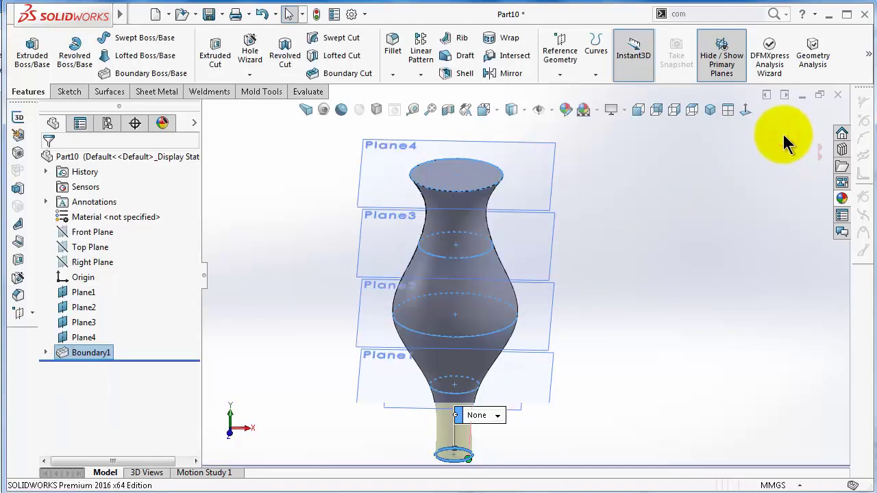
- Hide Plane4, Plane3, Plane2 and Plane1 so that only the vase-shaped solid is displayed
left_click(367, 220)
middle_click_drag(367, 221, 349, 223)
left_click(323, 231)
left_click(388, 197)
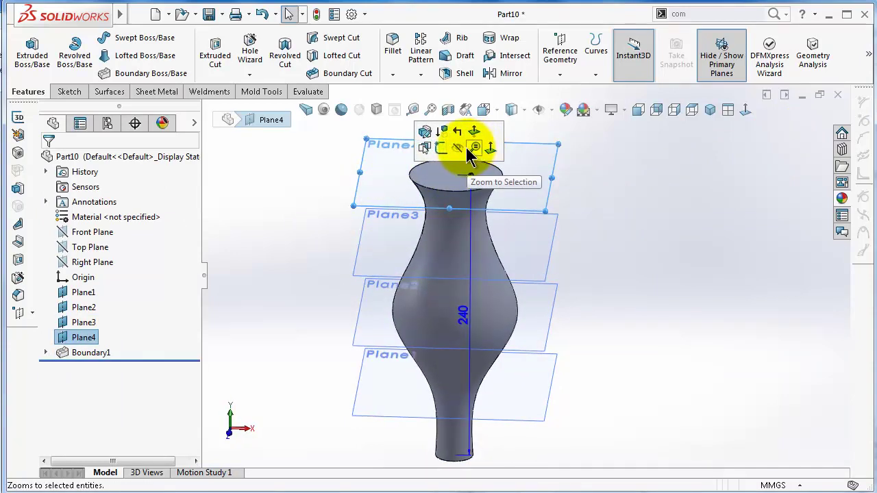
middle_click_drag(569, 317, 514, 274)
mouse_move(418, 201)
middle_mouse_down()
mouse_move(465, 198)
mouse_move(505, 349)
mouse_move(483, 221)
mouse_move(585, 283)
mouse_move(593, 309)
mouse_move(511, 281)
mouse_move(495, 426)
mouse_move(527, 259)
mouse_move(511, 247)
mouse_move(407, 384)
mouse_move(441, 307)
mouse_move(435, 295)
middle_mouse_up()
left_click(369, 169)
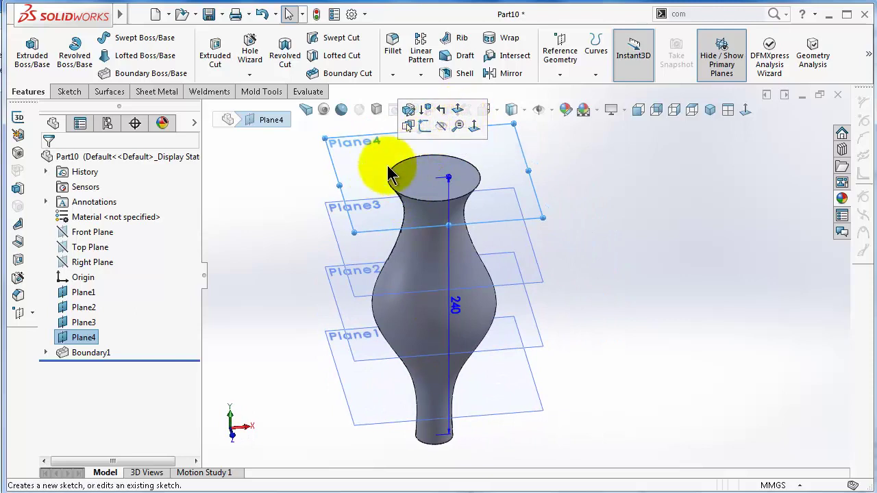
left_click(438, 130)
left_click(351, 214)
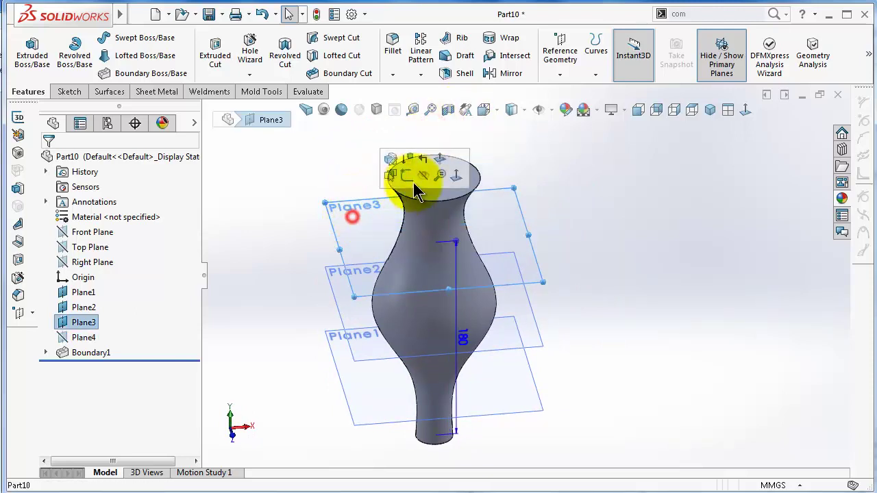
left_click(426, 177)
left_click(357, 277)
left_click(425, 233)
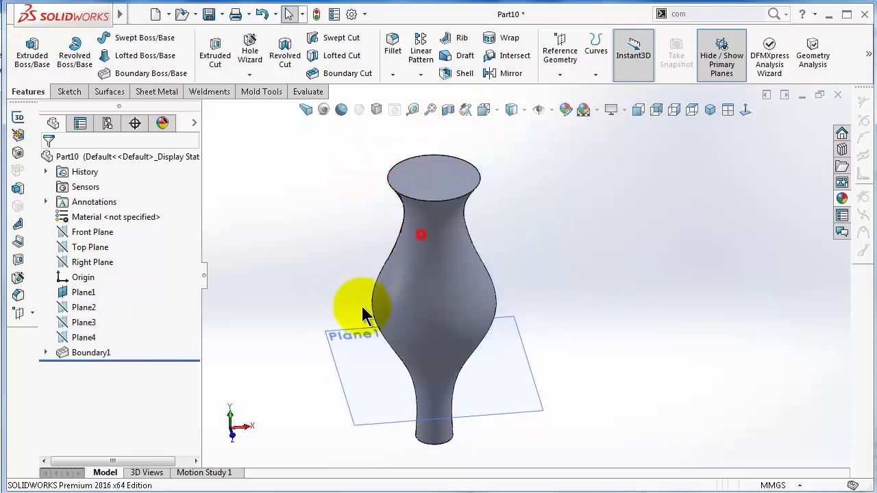
left_click(349, 352)
left_click(424, 312)
middle_click_drag(480, 302, 173, 106)
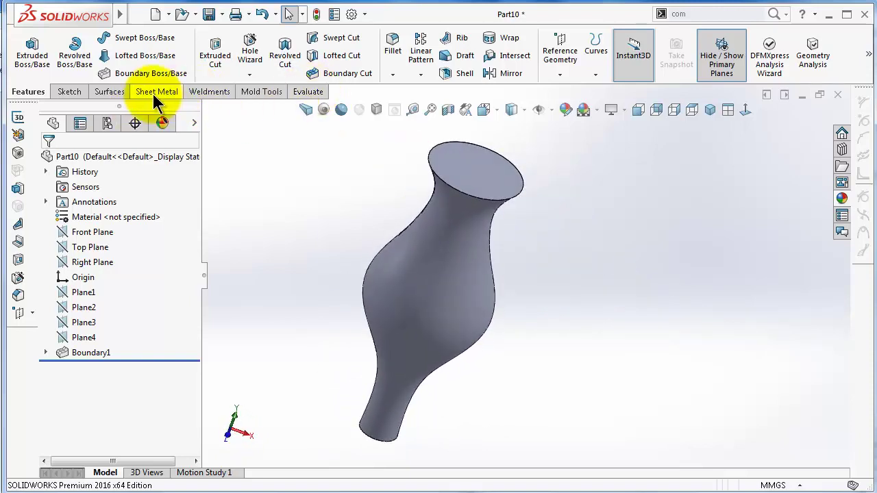
- Run a Parting Line Analysis with the Top Plane as pull direction, examine the parting lines around the vase, and turn the analysis off
left_click(257, 94)
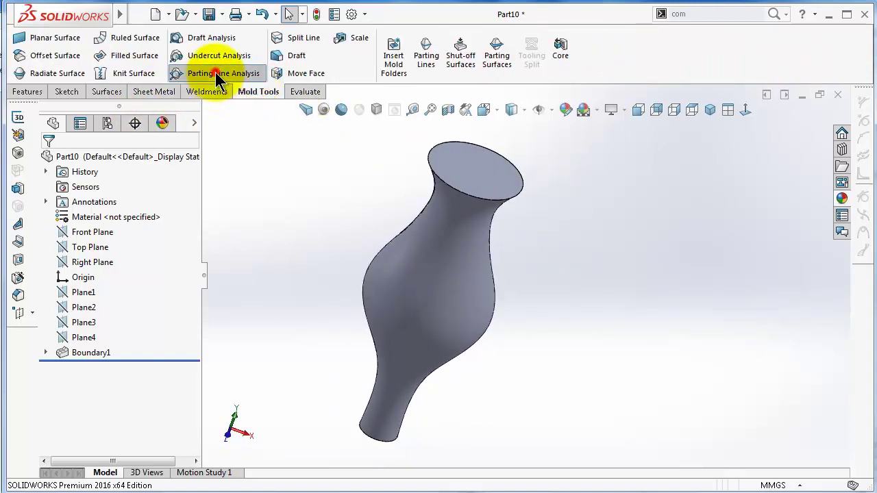
left_click(216, 73)
left_click(206, 130)
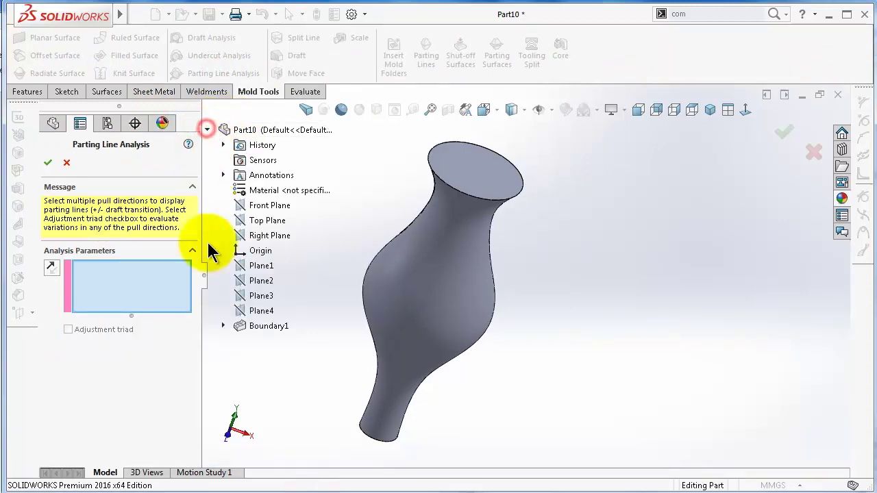
left_click(267, 221)
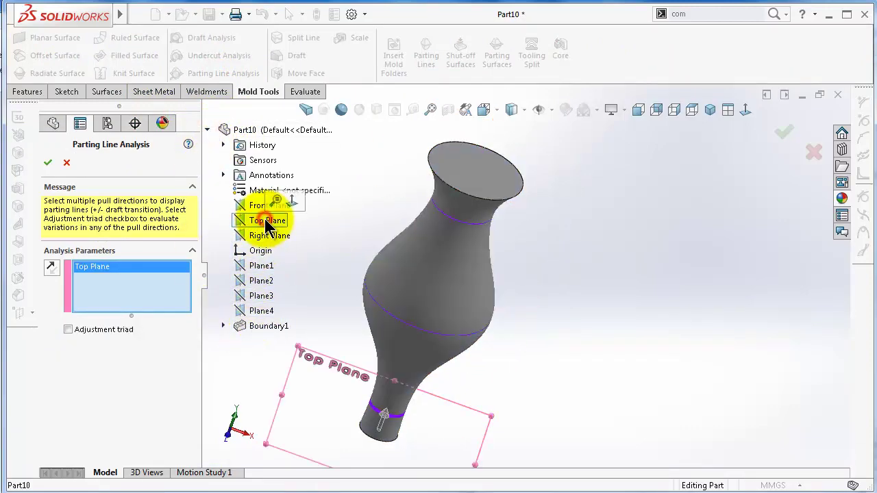
middle_click_drag(424, 323, 477, 382)
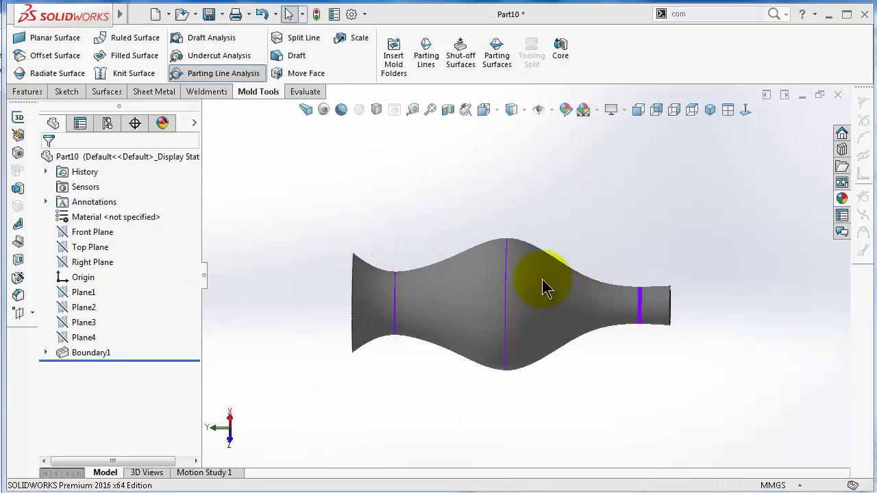
scroll(475, 254, "down", 3)
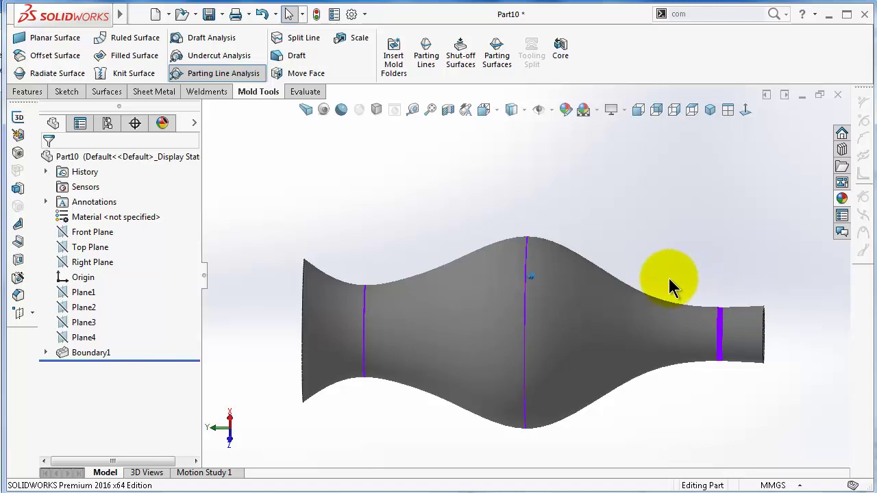
middle_click_drag(670, 278, 635, 281)
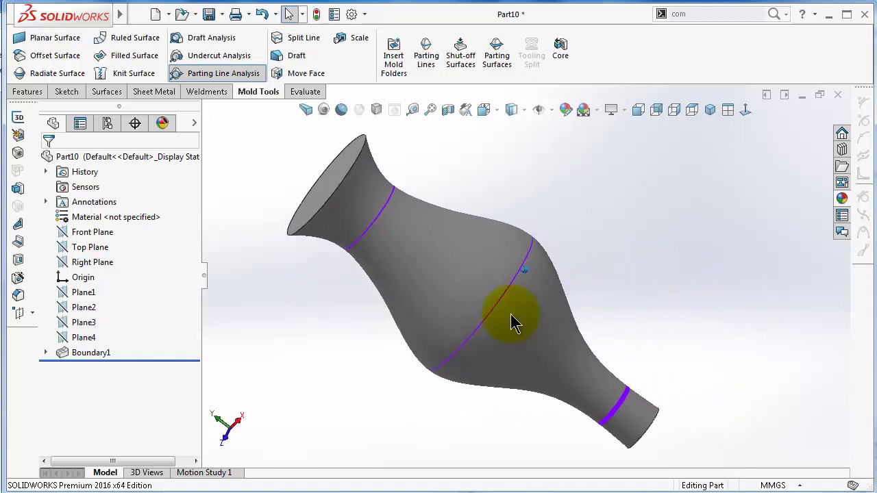
left_click(213, 73)
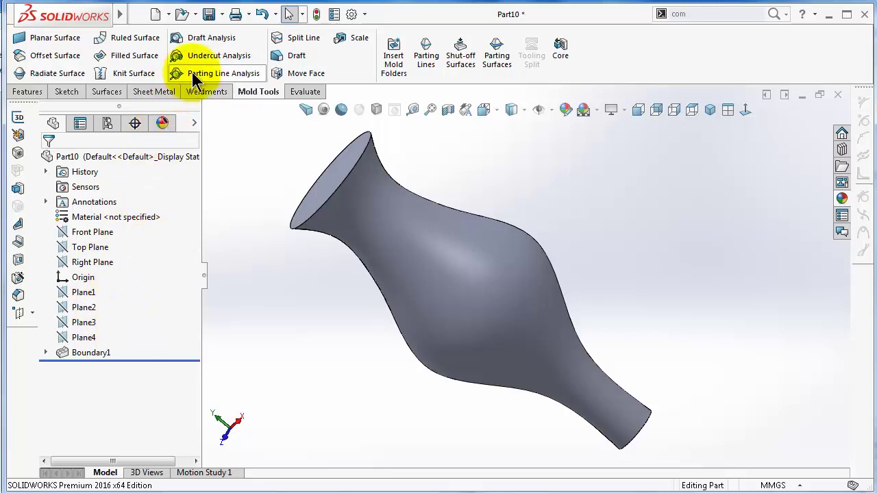
- Run a Parting Line Analysis with the Right Plane as pull direction and examine the lengthwise parting line on the vase
left_click(199, 76)
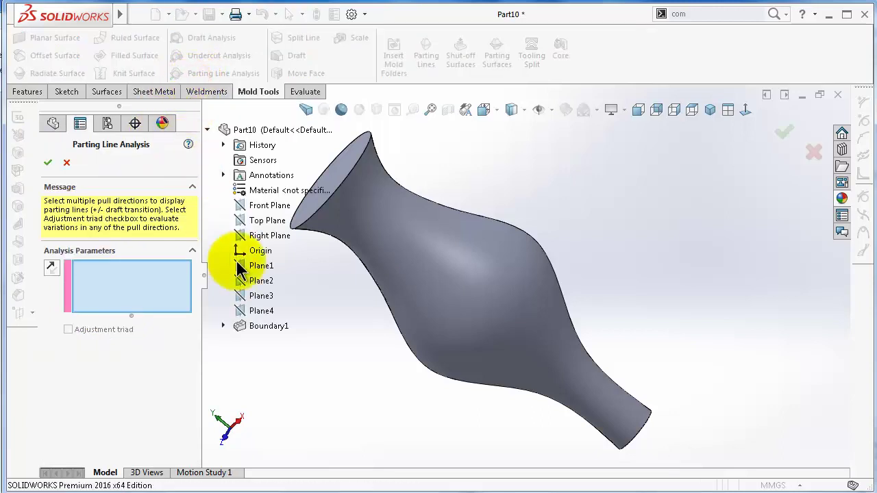
left_click(263, 235)
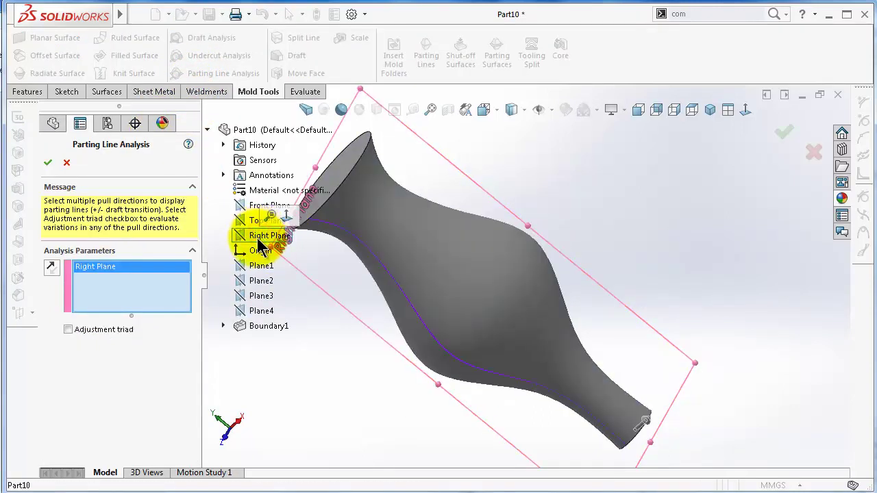
left_click(785, 131)
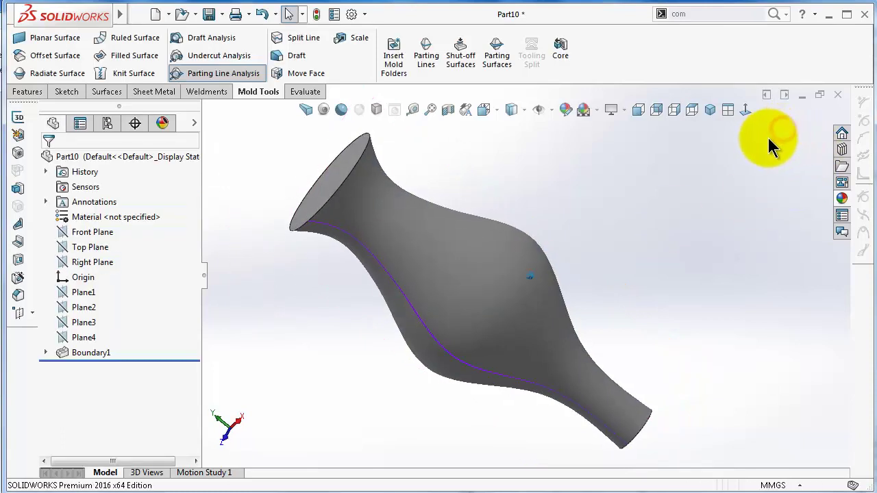
middle_click_drag(594, 368, 395, 358)
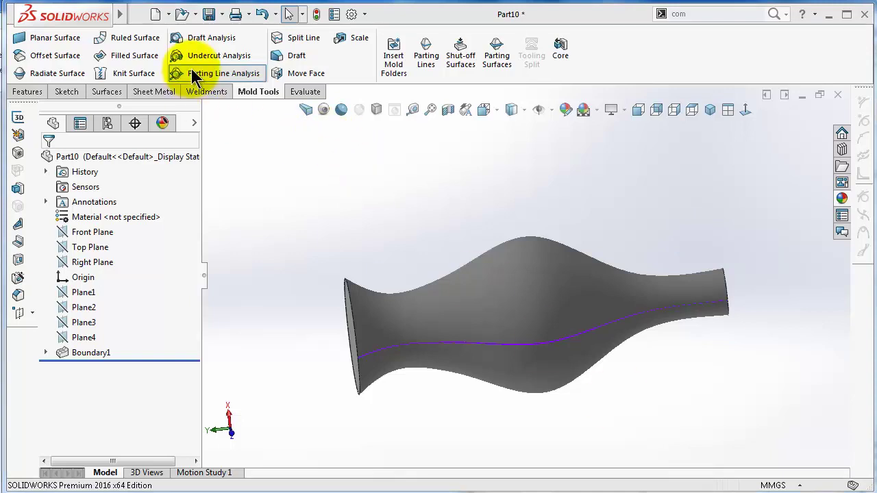
- Apply the blue high gloss plastic appearance to the curved side face of the vase
left_click(514, 281)
left_click(843, 198)
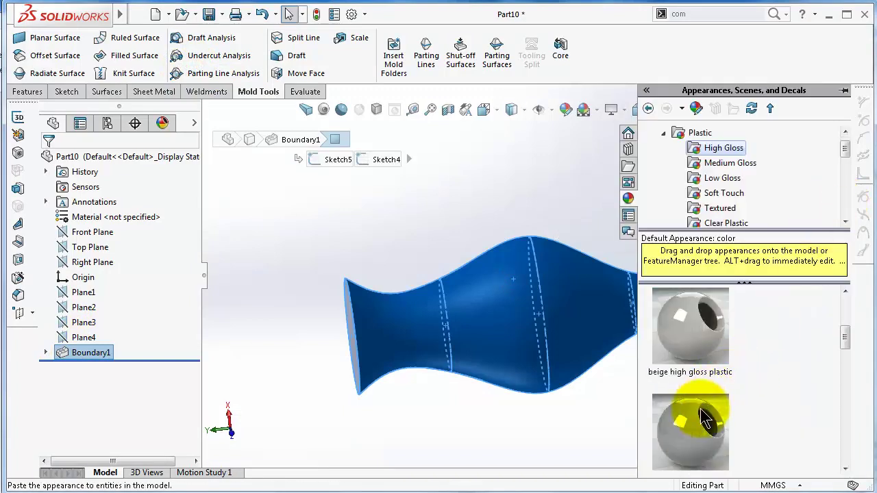
scroll(700, 423, "down", 5)
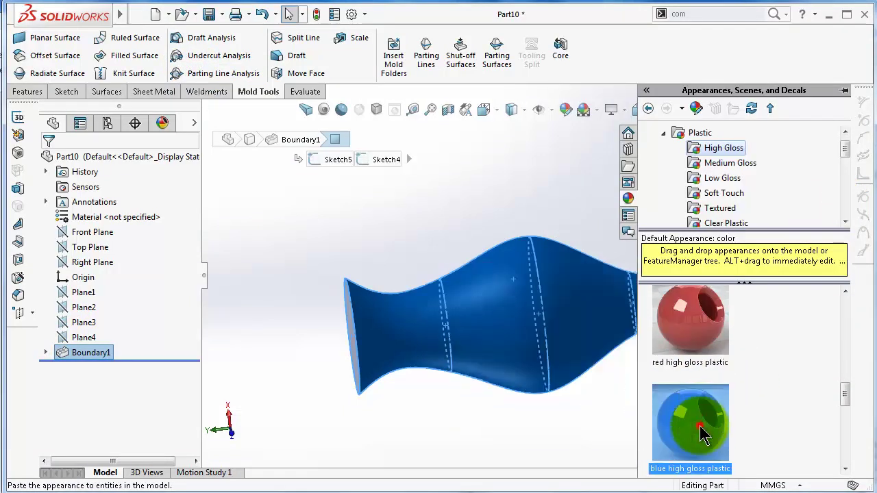
left_click_drag(704, 432, 480, 295)
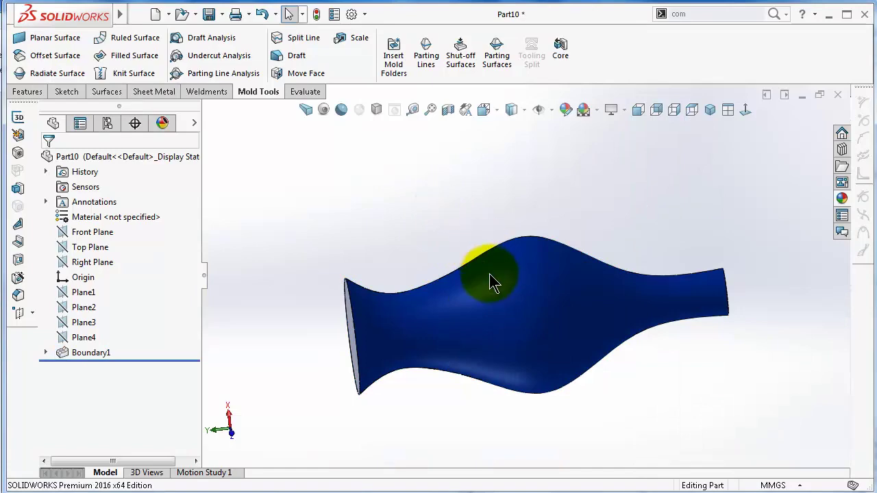
middle_click_drag(489, 274, 729, 469)
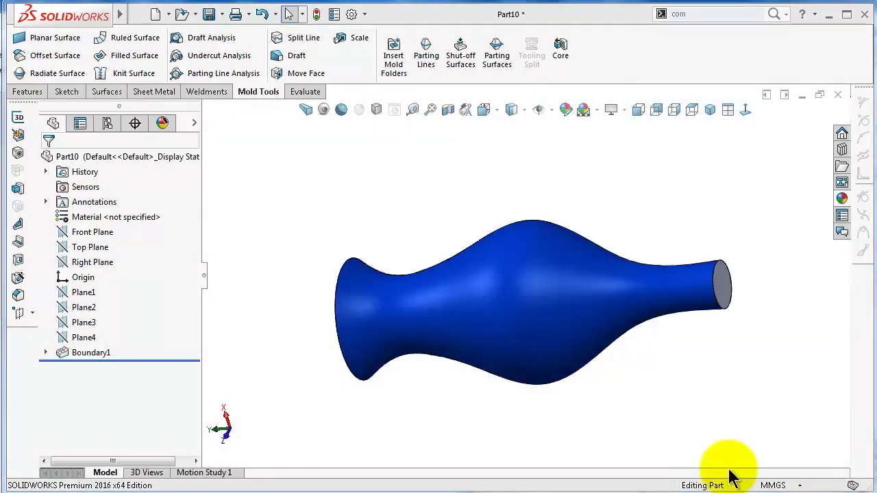
- Analyse the parting line of the blue vase using the Right Plane as pull direction, inspect it, and turn the analysis off
left_click(212, 73)
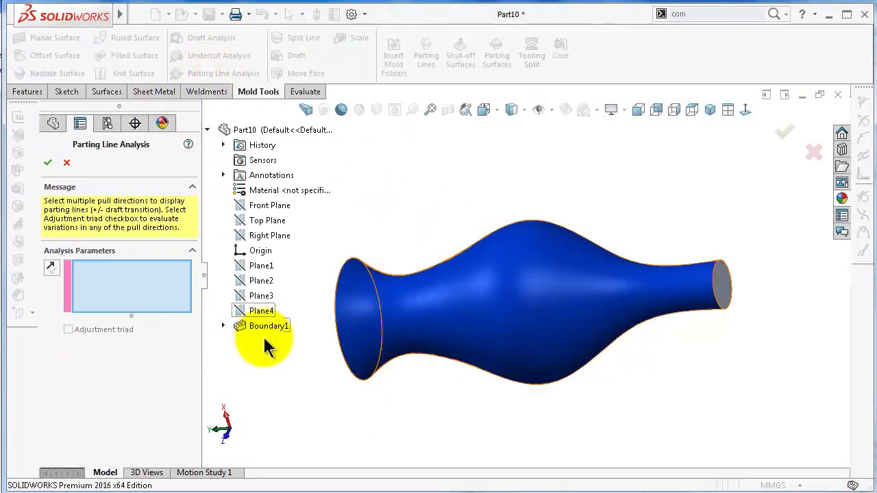
left_click(267, 236)
left_click(784, 132)
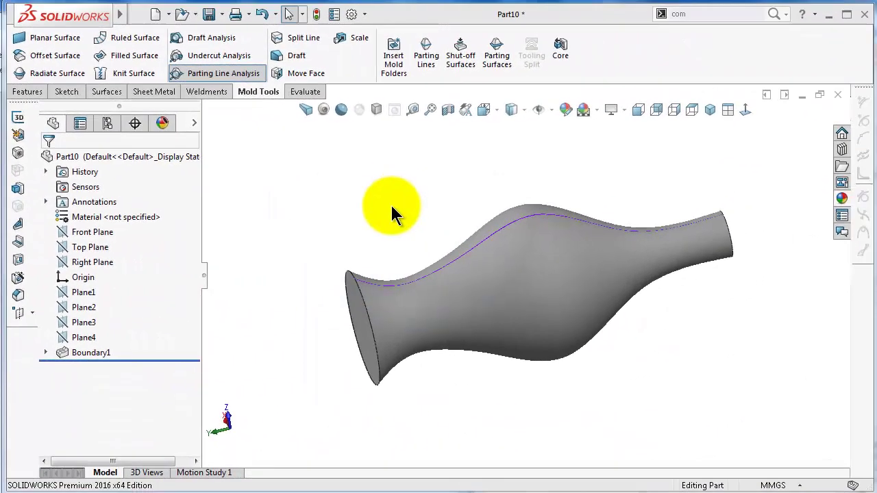
middle_click_drag(669, 255, 648, 267)
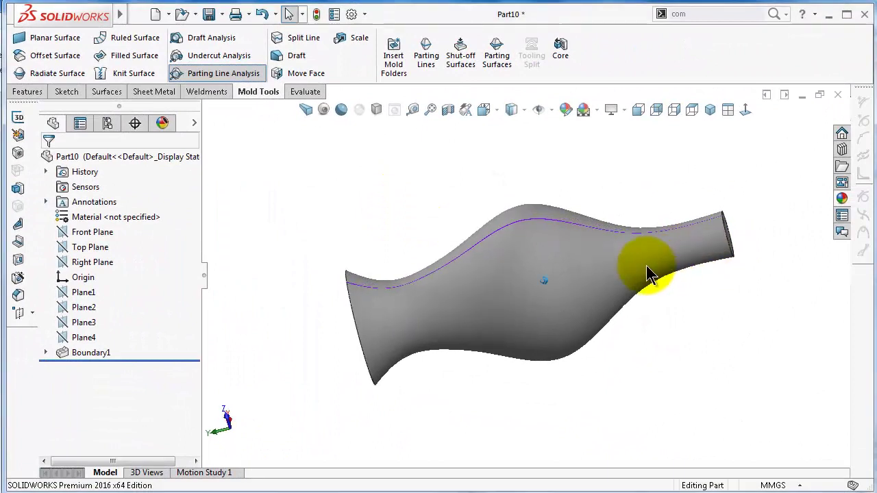
left_click(228, 76)
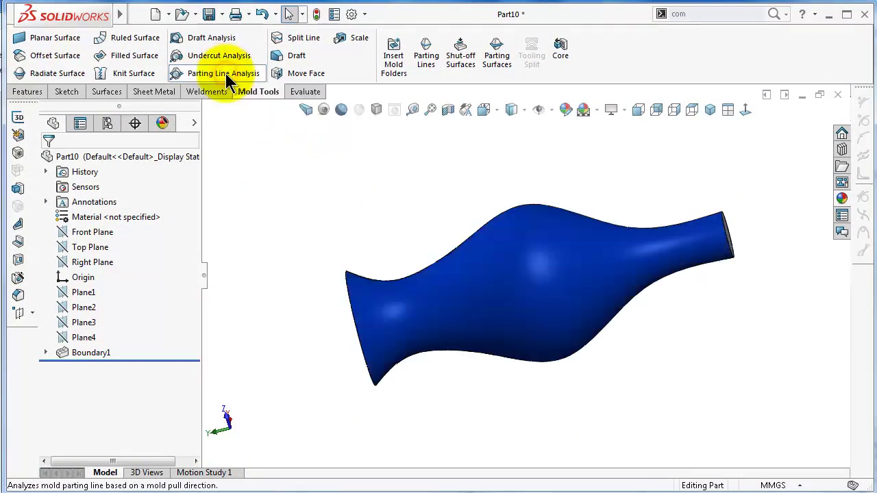
- Repeat the Parting Line Analysis with the Right Plane as pull direction and keep the parting line displayed along the vase
middle_click_drag(533, 263, 488, 271)
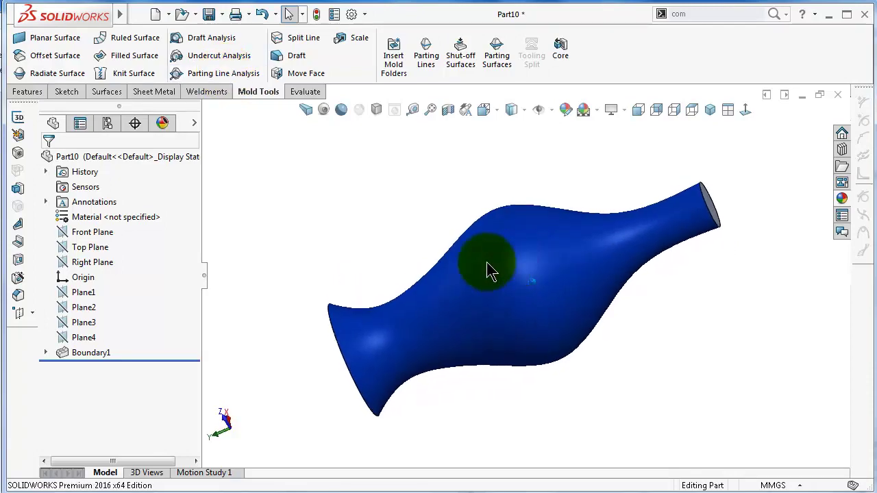
left_click(215, 77)
middle_click_drag(596, 288, 504, 239)
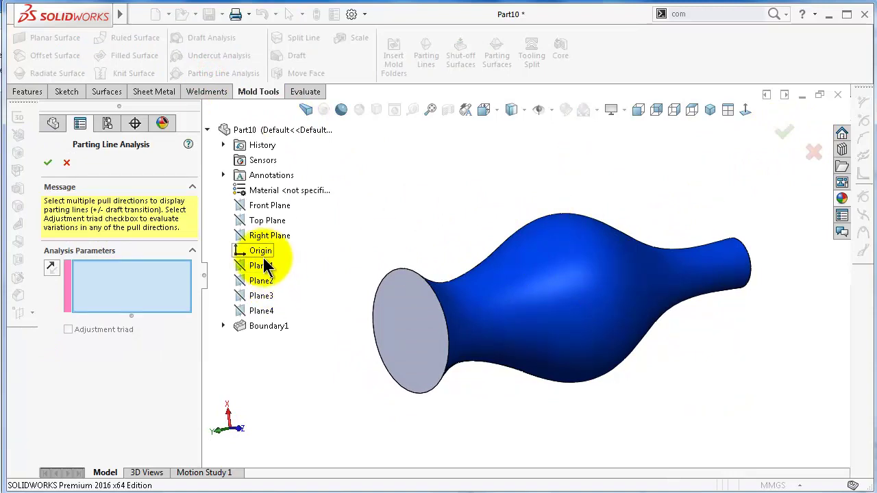
left_click(268, 236)
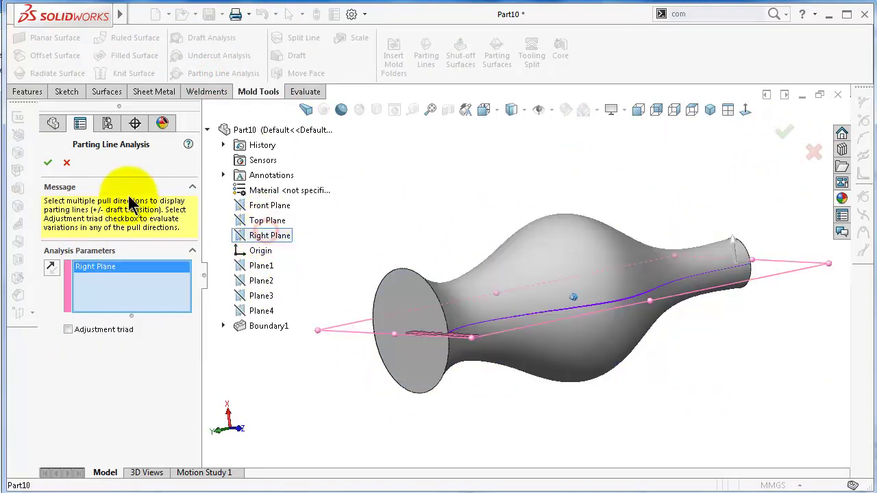
left_click(48, 162)
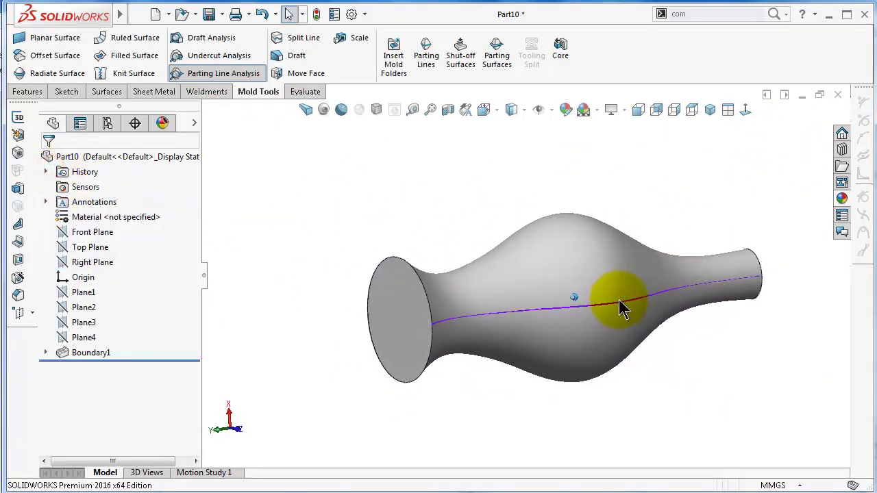
mouse_move(618, 300)
middle_mouse_down()
mouse_move(607, 301)
mouse_move(636, 302)
middle_mouse_up()
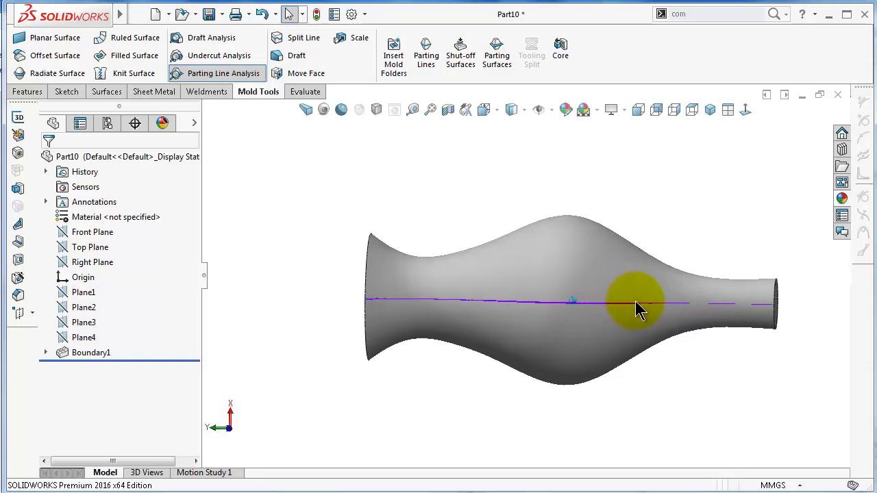
key("Left")
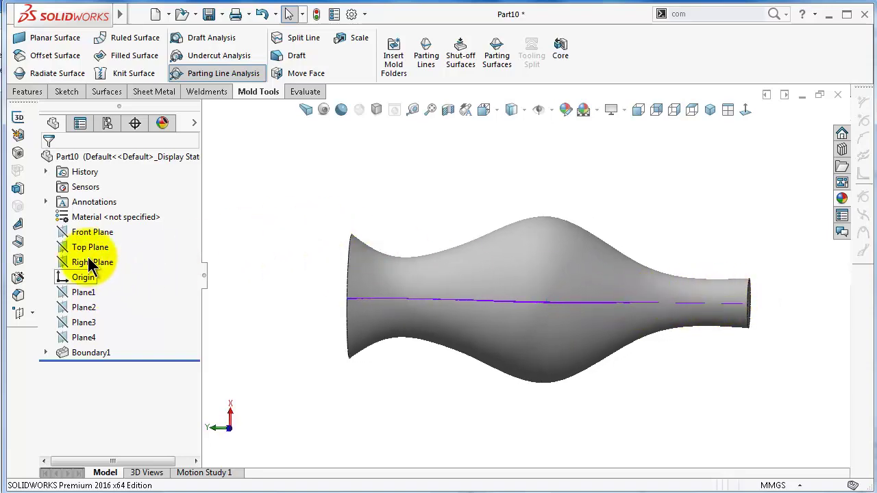
- Sketch a vertical 240 mm line on the Front Plane from the middle of the vase's top edge to the origin, and finish the sketch
left_click(93, 232)
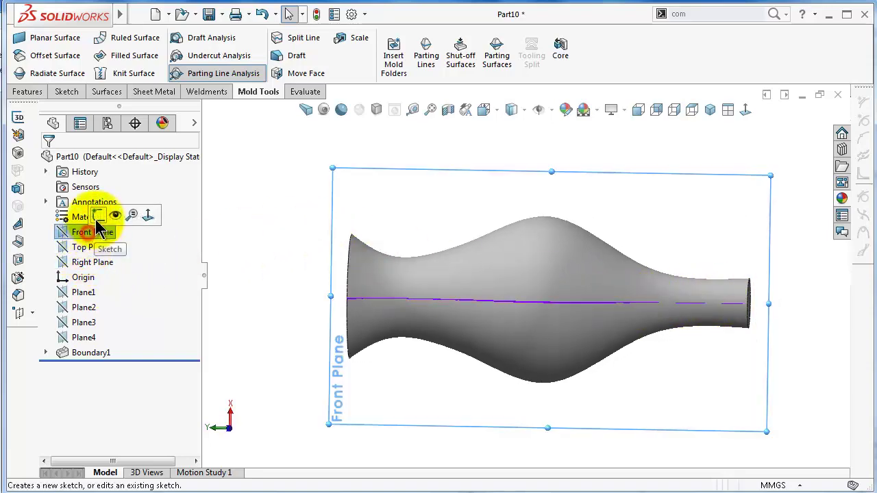
left_click(100, 217)
left_click(747, 110)
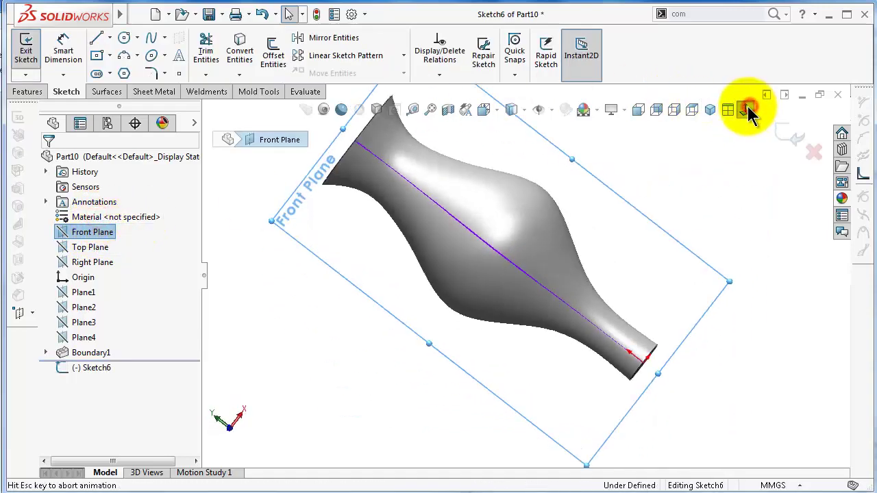
left_click(97, 39)
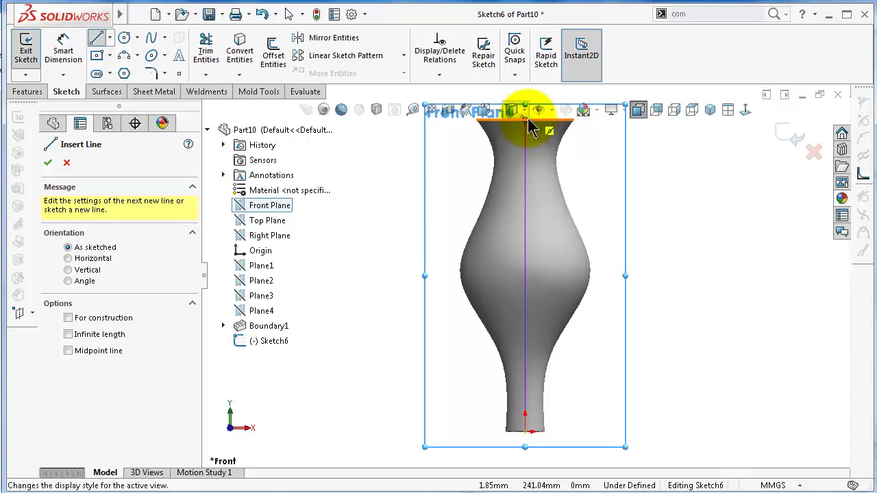
scroll(542, 140, "up", 3)
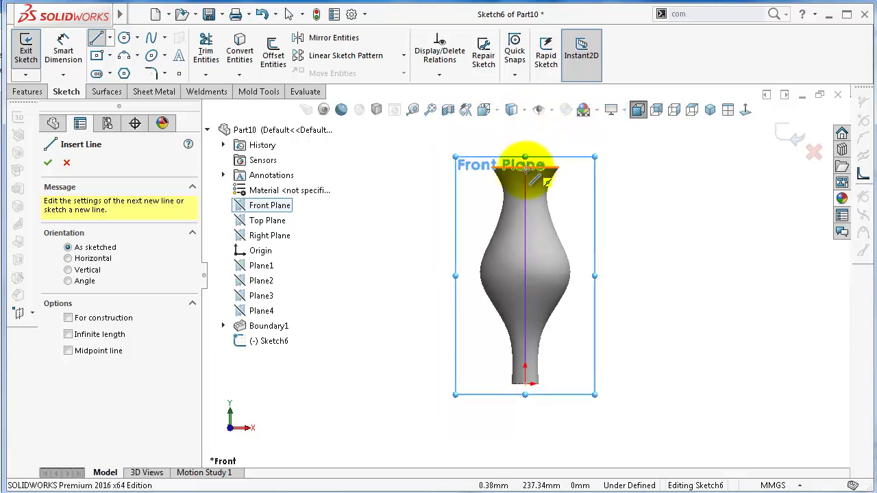
scroll(543, 169, "down", 5)
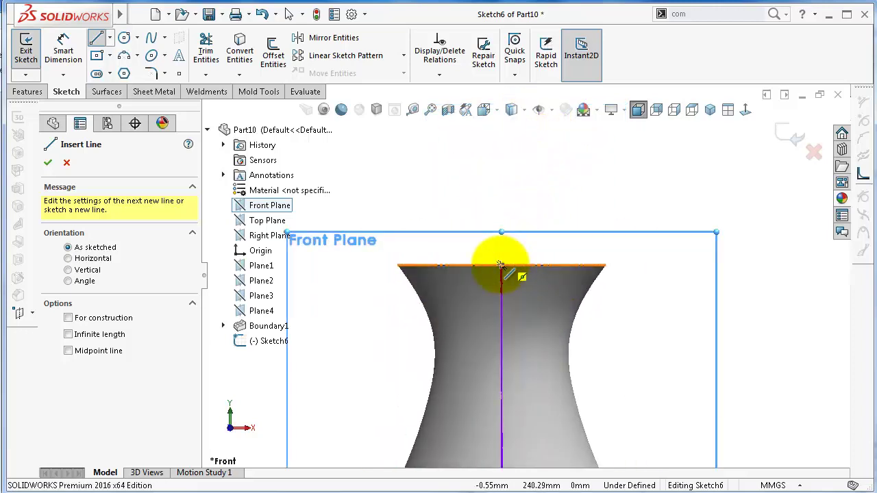
left_click(501, 264)
scroll(562, 313, "up", 4)
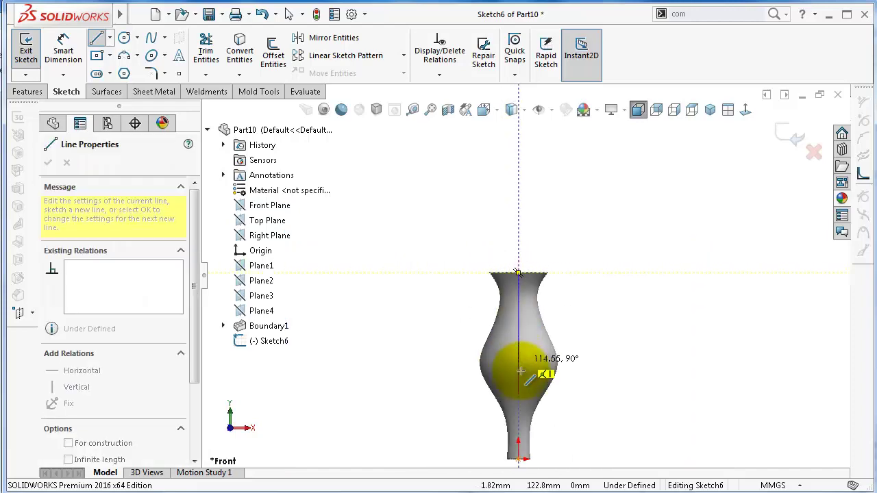
scroll(519, 397, "down", 2)
left_click(524, 409)
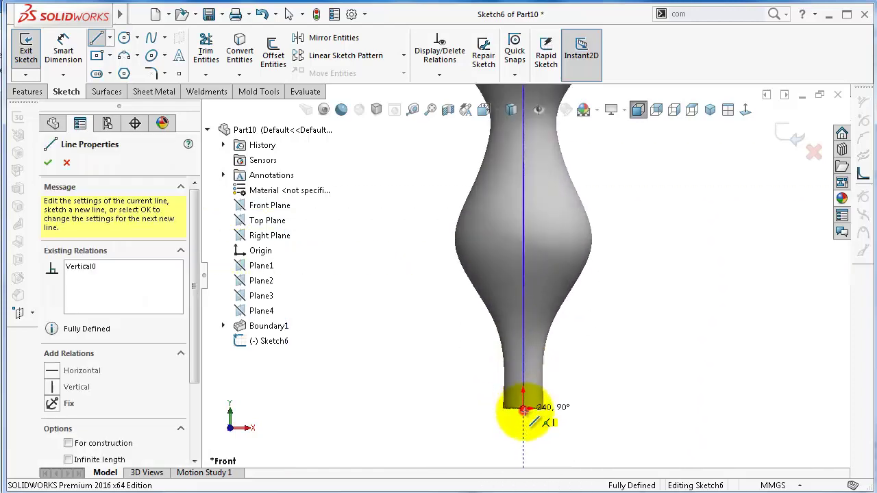
double_click(573, 427)
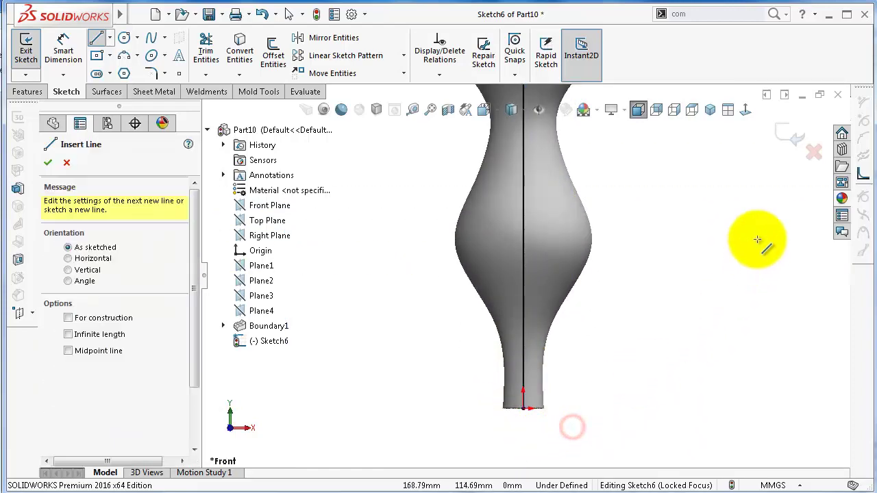
left_click(788, 135)
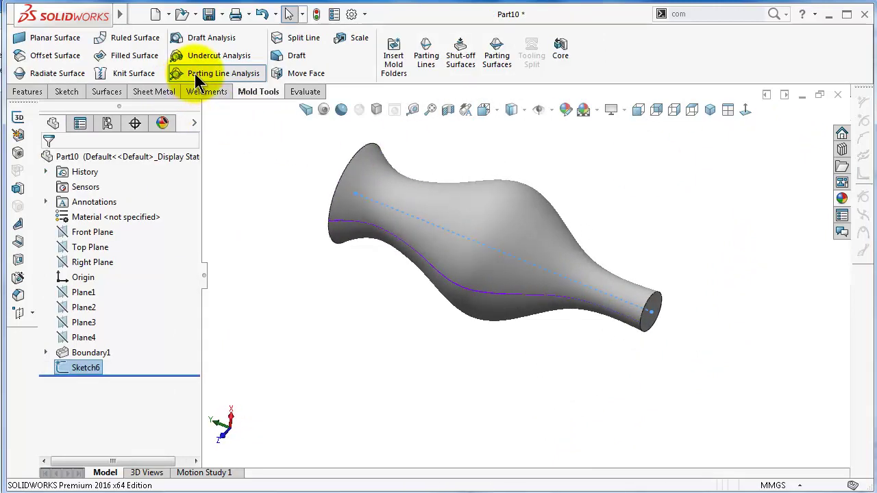
- Split the vase's curved face with a projection split line using the straight centre-line sketch
left_click(302, 38)
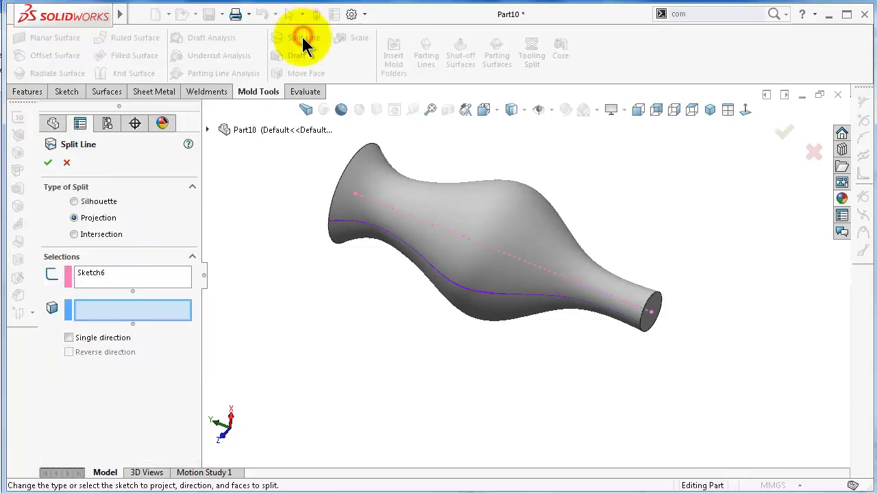
left_click(91, 312)
left_click(430, 242)
left_click(432, 250)
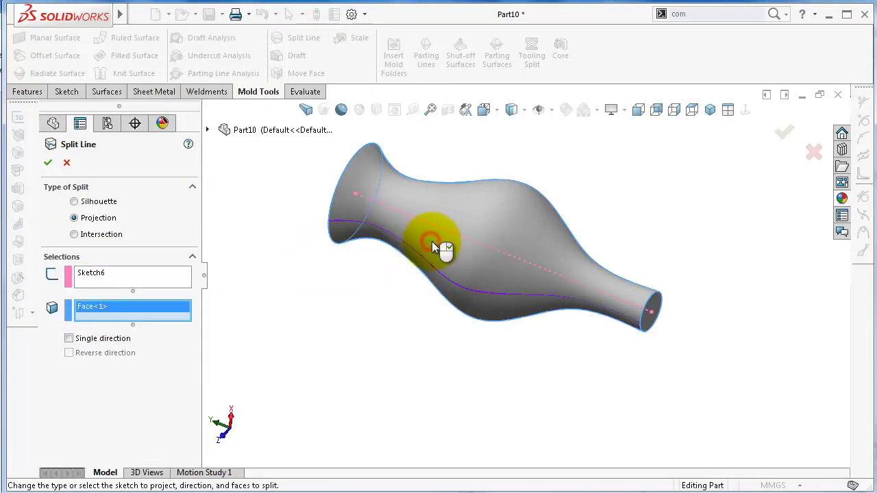
left_click(48, 165)
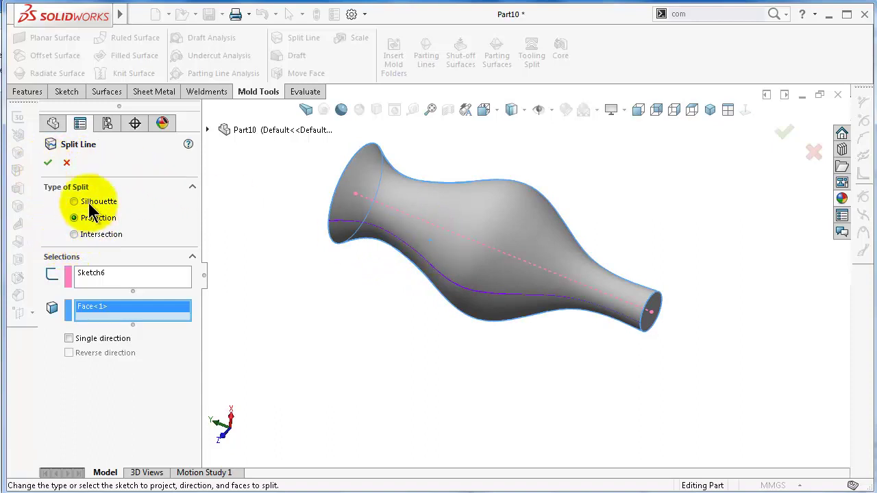
left_click(45, 162)
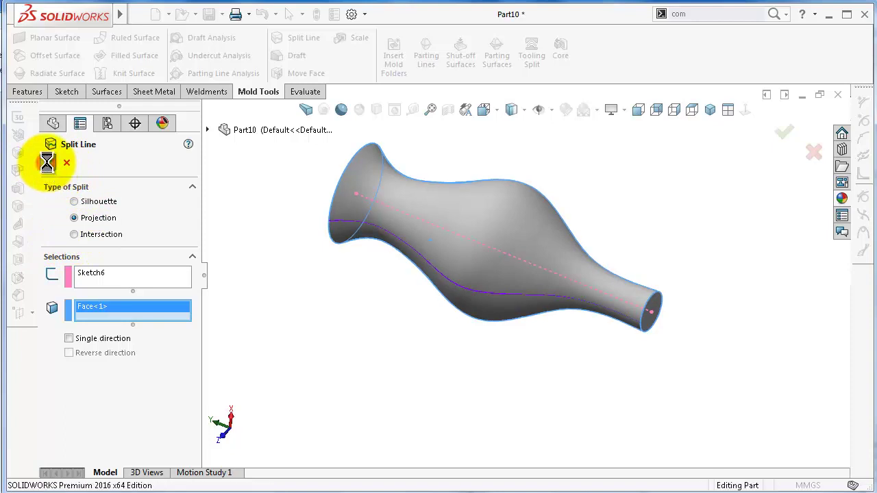
middle_click_drag(457, 342, 415, 296)
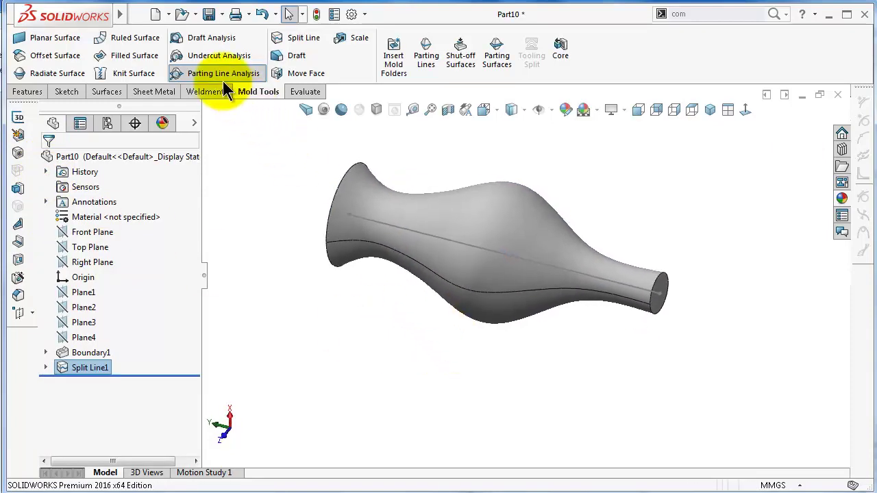
- Turn off the parting line analysis and hide the sketch used for the vase's split line
left_click(222, 77)
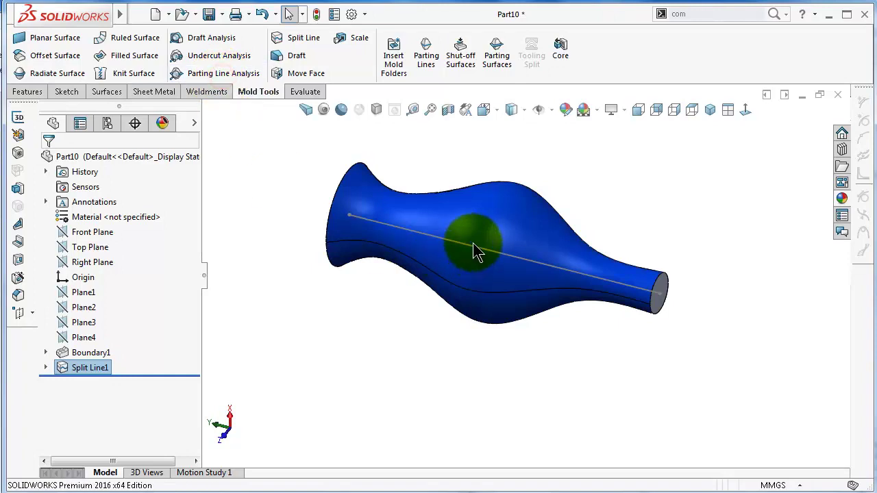
middle_click_drag(473, 245, 464, 221)
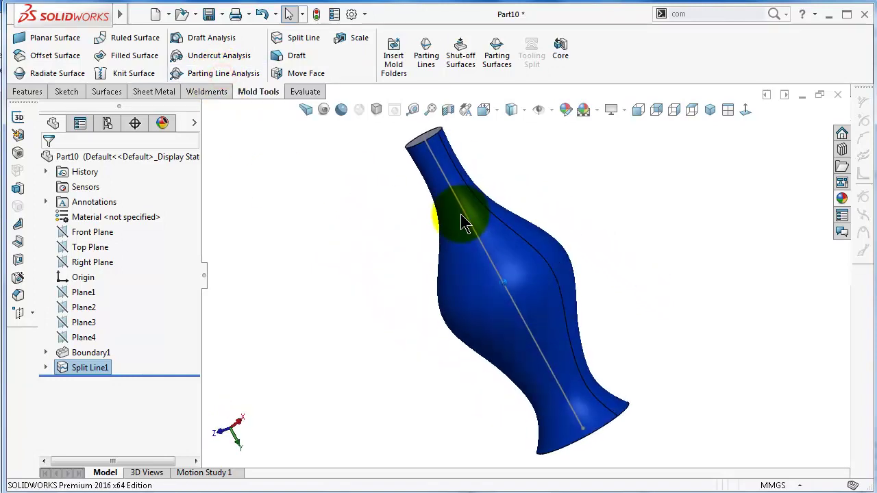
middle_click_drag(548, 225, 495, 213)
left_click(492, 211)
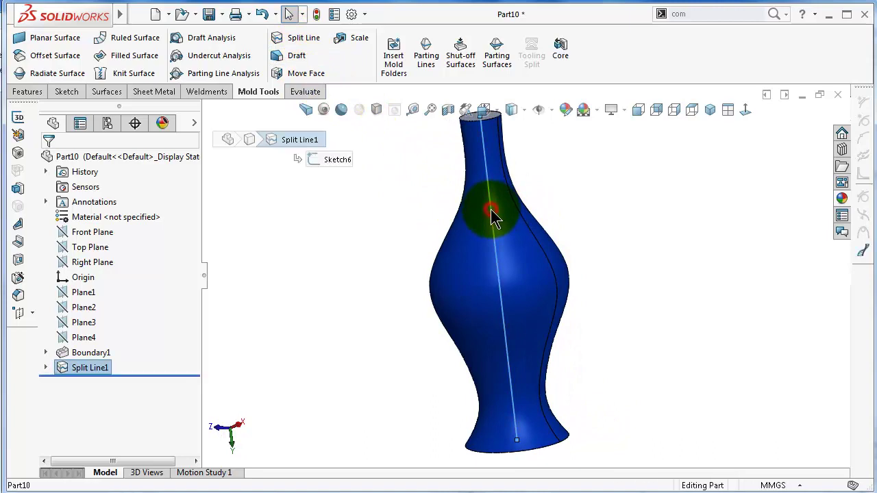
left_click(92, 359)
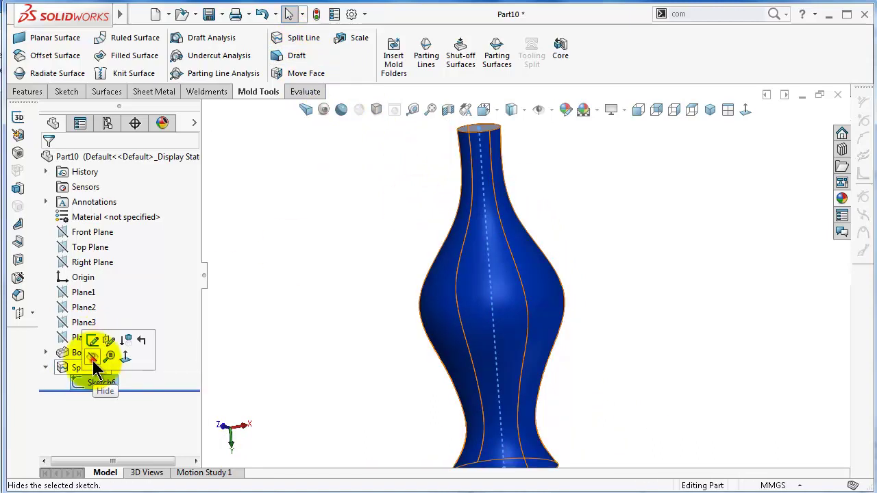
left_click(324, 323)
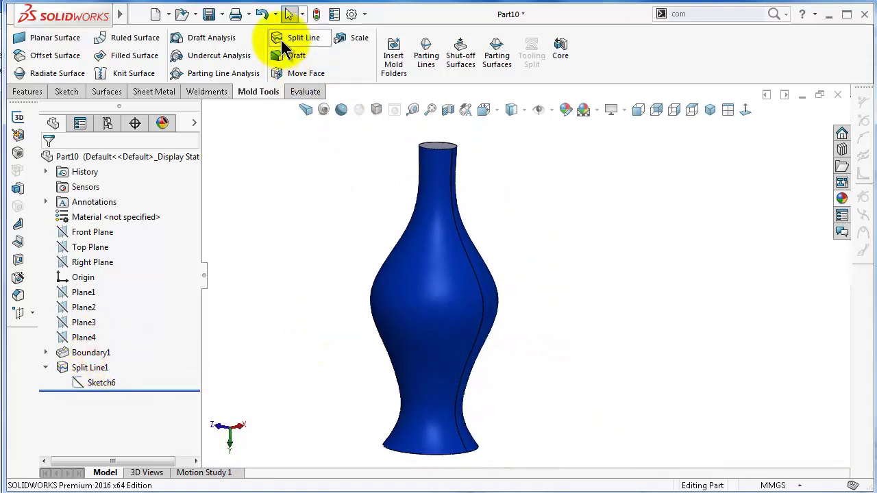
middle_click_drag(453, 197, 377, 241)
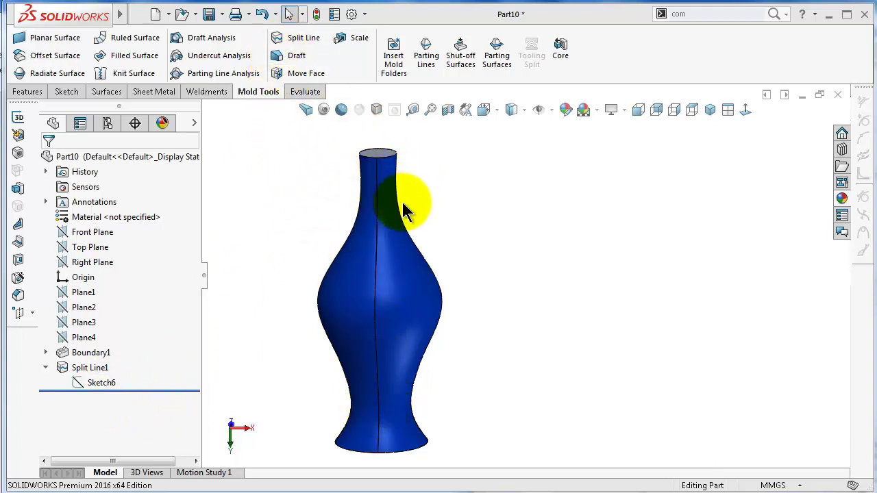
- Run a draft analysis on the vase at 3 degrees with the flat face of its narrow end as pull direction
middle_click_drag(470, 229, 357, 294)
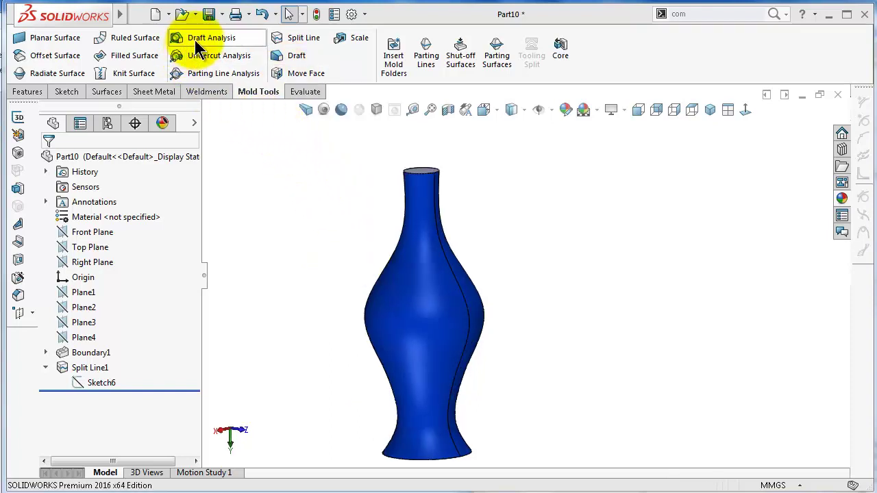
left_click(215, 39)
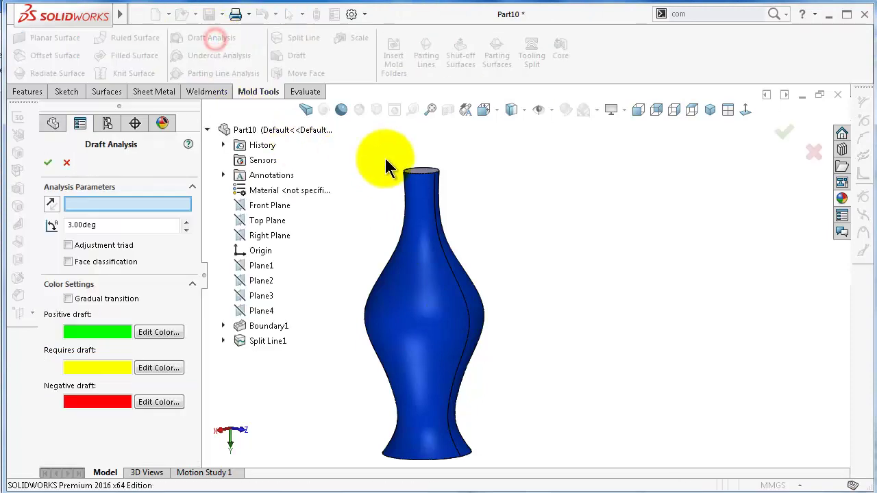
middle_click_drag(386, 153, 361, 208)
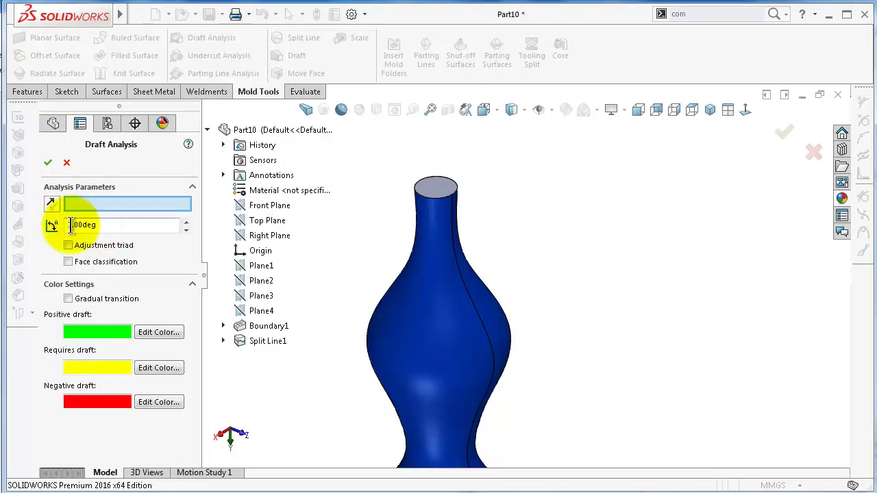
left_click(109, 204)
left_click(436, 194)
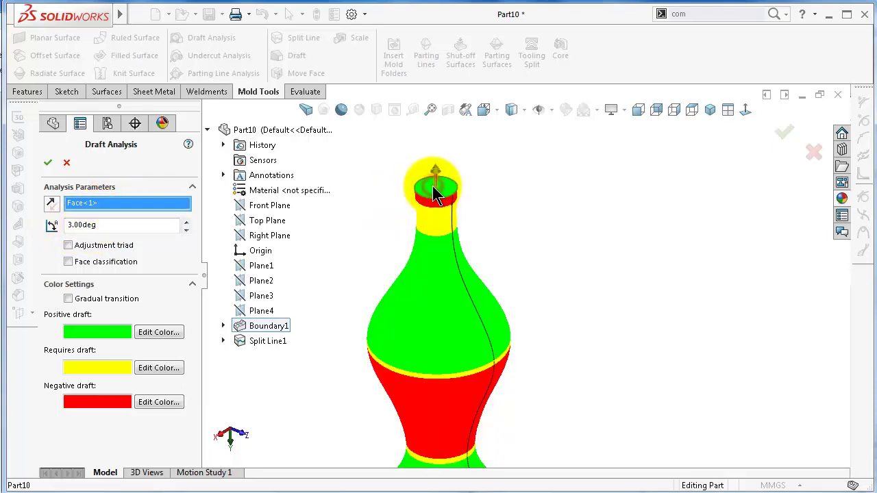
- Examine the positive, requires-draft and negative draft zones along the vase and cancel the draft analysis
scroll(535, 282, "up", 2)
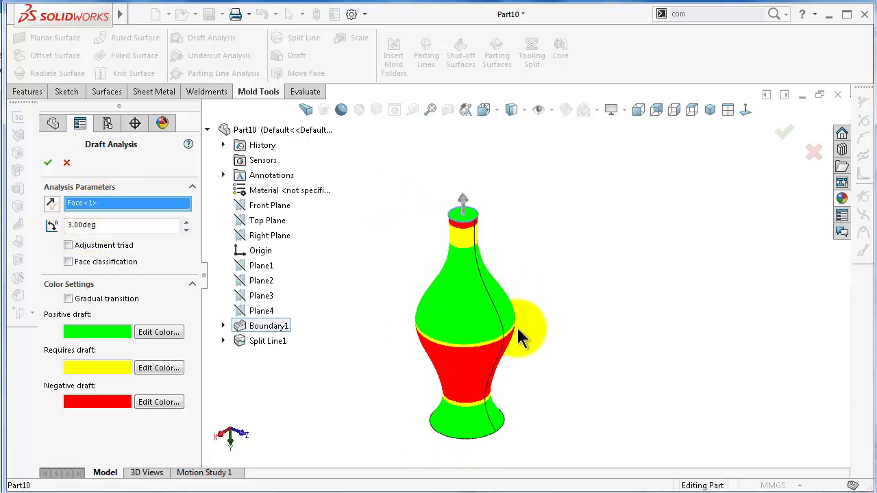
middle_click_drag(517, 326, 554, 266)
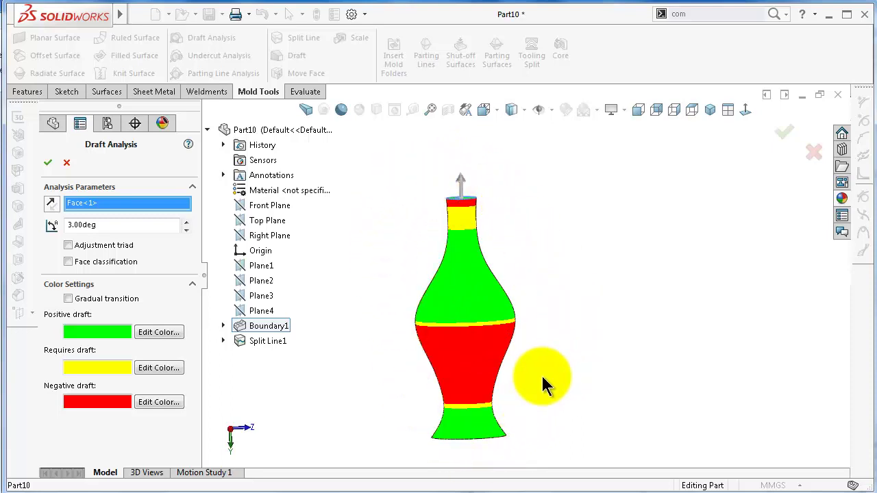
middle_click_drag(481, 263, 466, 332)
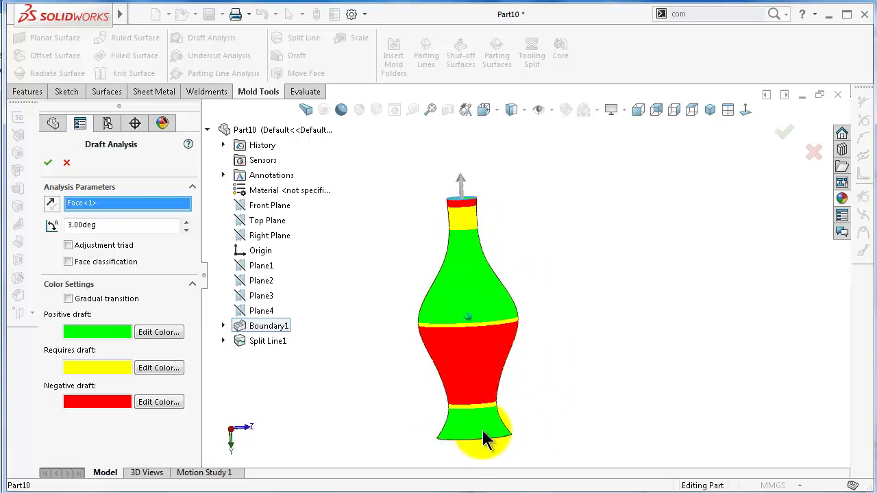
mouse_move(483, 430)
middle_mouse_down()
mouse_move(474, 426)
mouse_move(491, 357)
middle_mouse_up()
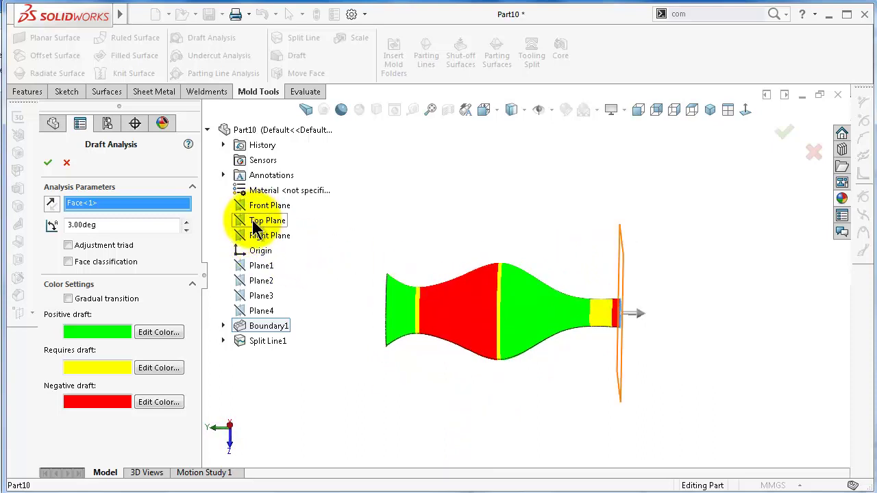
left_click(806, 155)
middle_click_drag(804, 154, 485, 267)
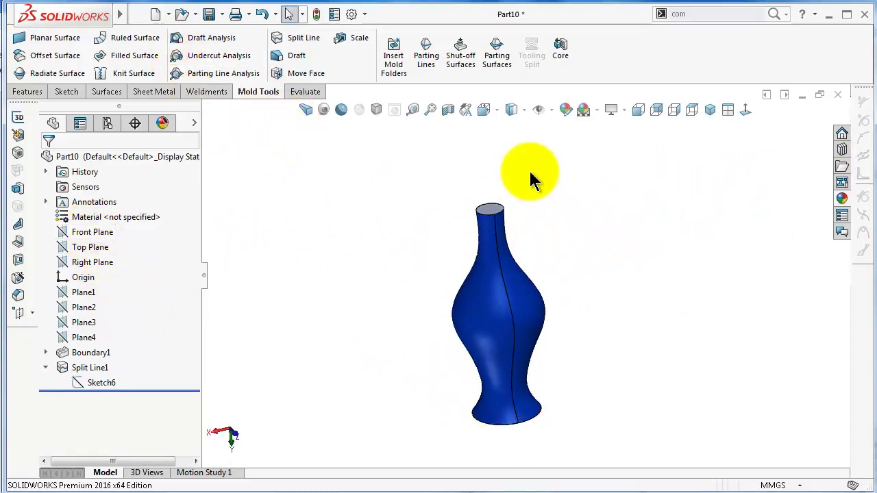
- Minimise the vase part and bring up the Mobile Front cover2 part
left_click(802, 96)
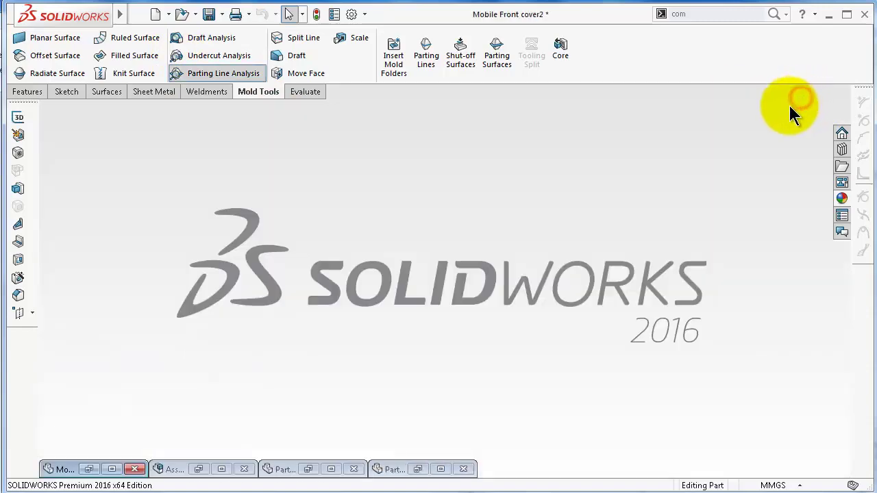
double_click(60, 470)
middle_click_drag(638, 192, 312, 130)
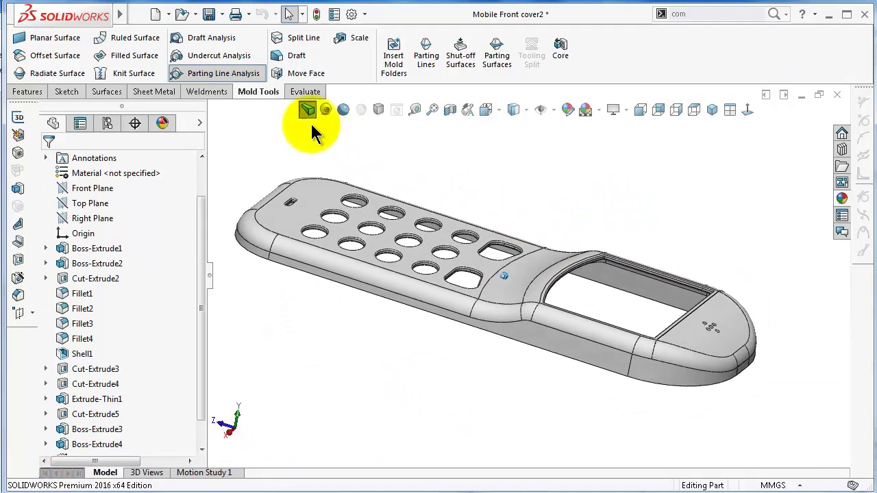
middle_click_drag(470, 239, 461, 206)
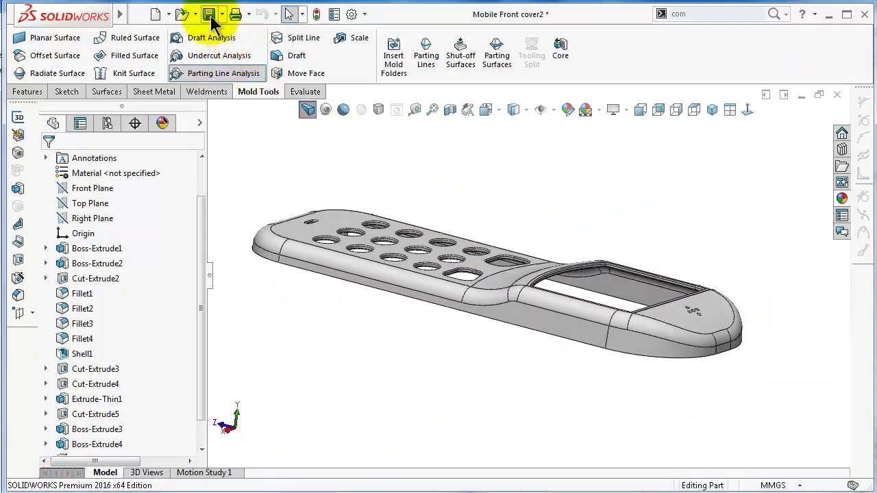
- Open Draft Analysis on the phone cover, examine its side walls and inner screw bosses, and cancel the analysis
left_click(210, 38)
middle_click_drag(405, 274, 627, 235)
scroll(627, 230, "up", 5)
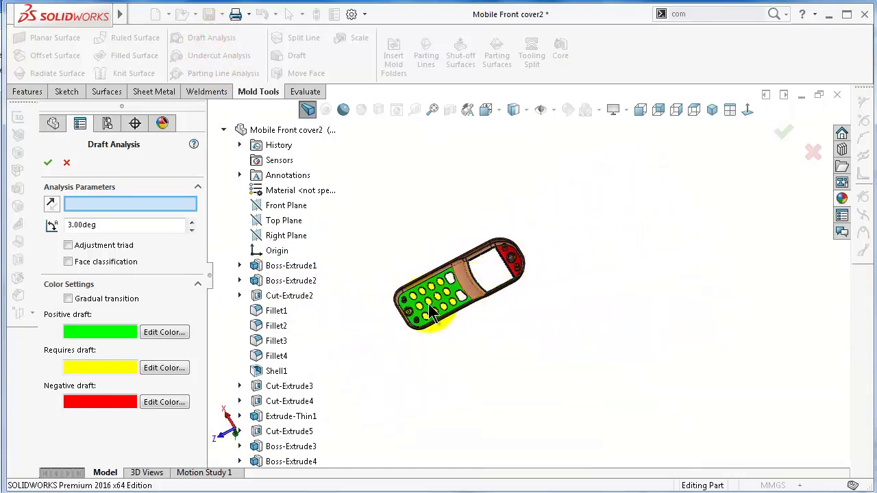
scroll(438, 302, "down", 6)
middle_click_drag(481, 278, 682, 239)
scroll(682, 239, "down", 3)
middle_click_drag(774, 280, 652, 334)
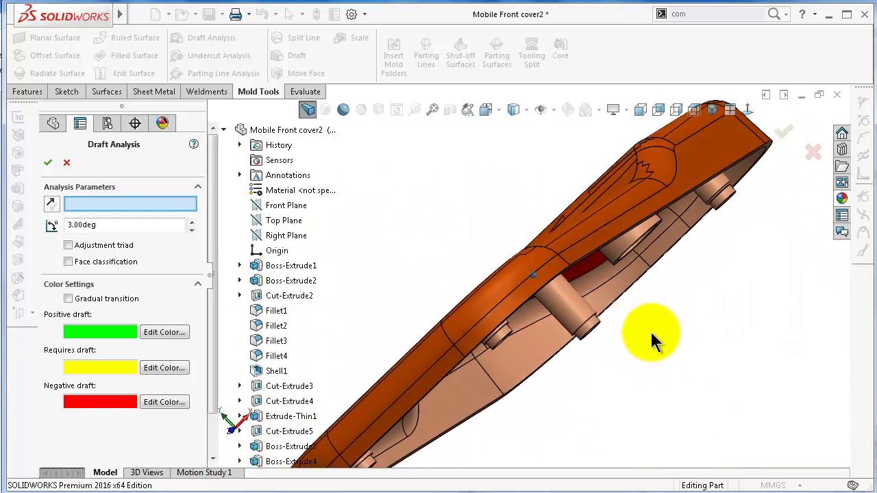
scroll(579, 327, "down", 5)
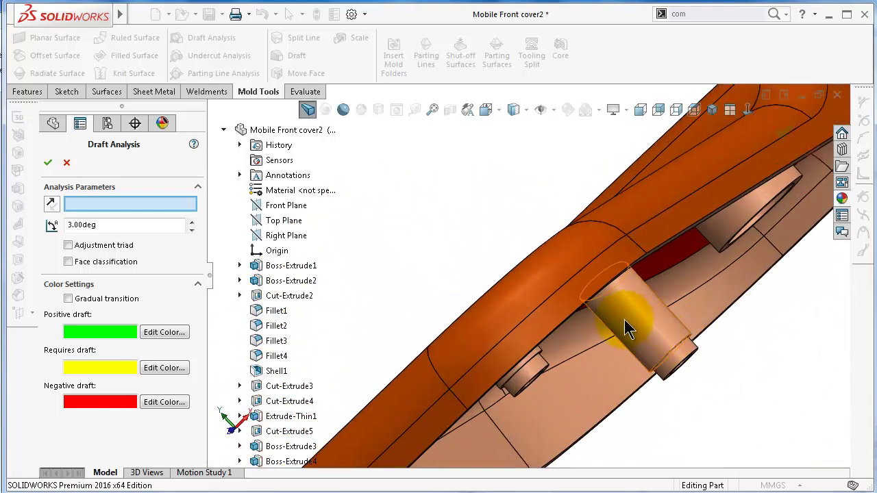
middle_click_drag(661, 338, 538, 301)
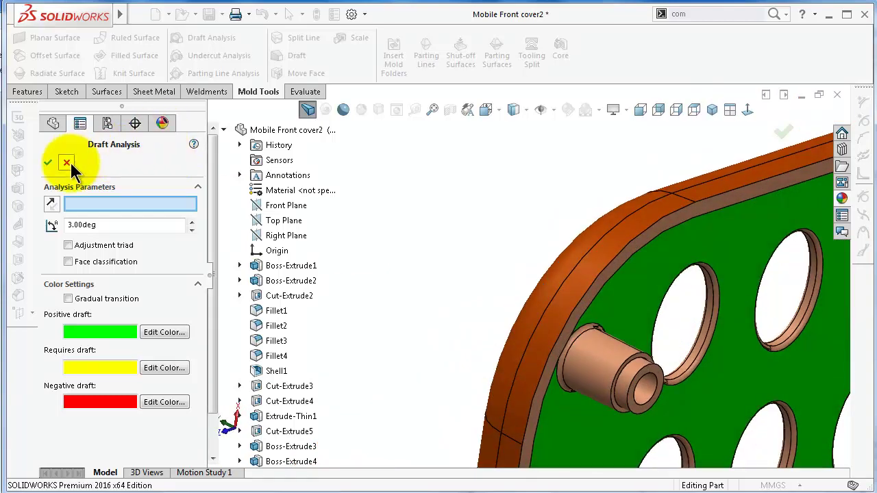
left_click(66, 162)
- Examine the screw bosses and the circular rim on the inside of the phone cover's keypad end
middle_click_drag(652, 308, 603, 274)
scroll(704, 342, "up", 1)
scroll(334, 298, "up", 1)
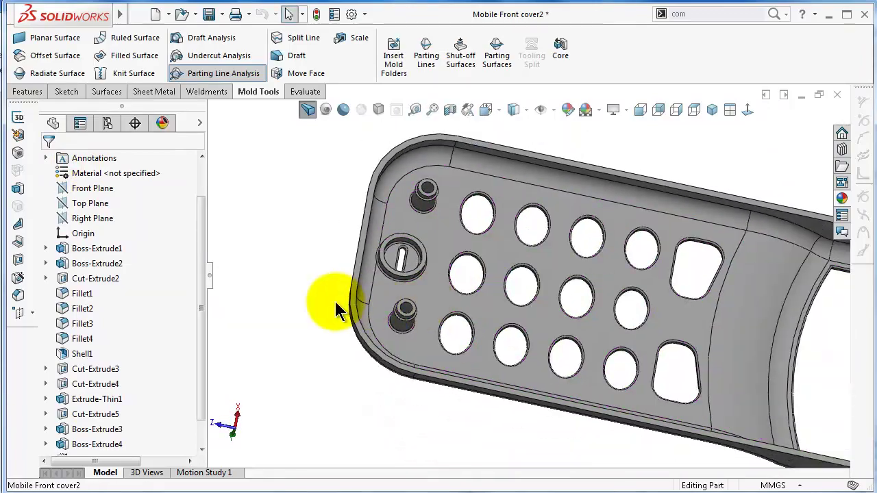
scroll(435, 267, "down", 6)
middle_click_drag(434, 266, 414, 209)
scroll(393, 233, "up", 2)
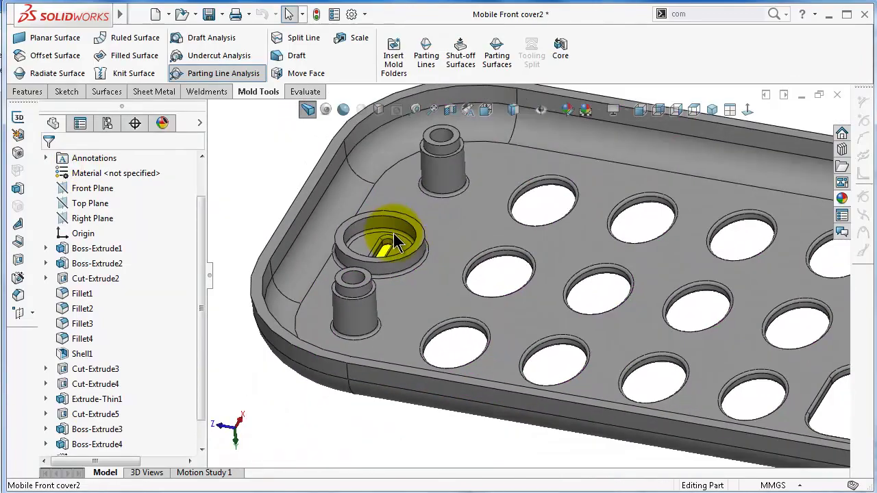
- Create a new part and sketch a circle centred on the origin on the Top Plane
left_click(156, 20)
left_click(533, 416)
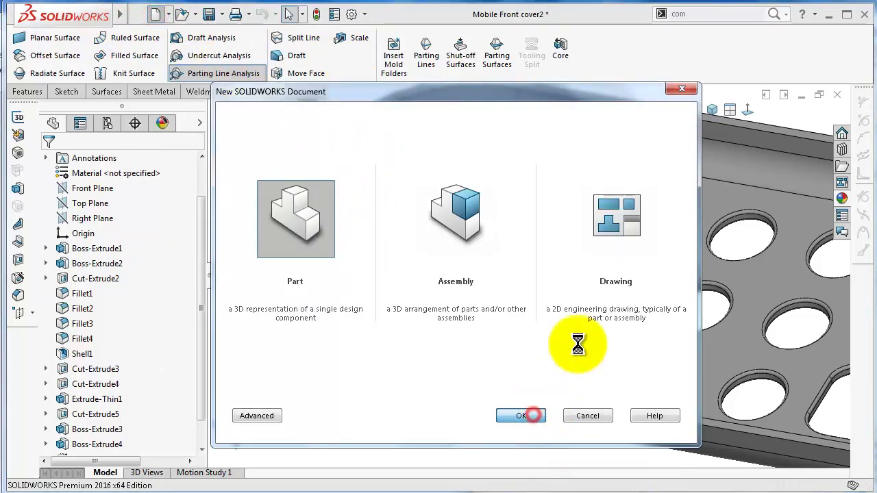
left_click(92, 246)
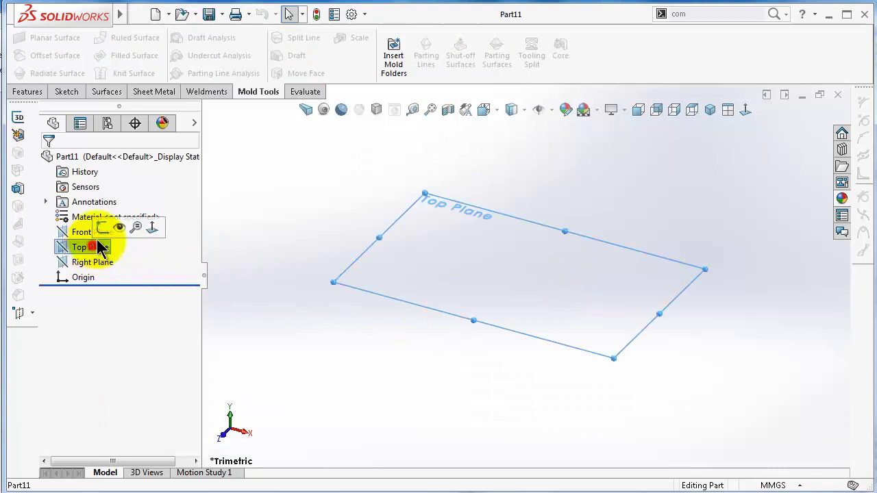
left_click(103, 227)
left_click(124, 38)
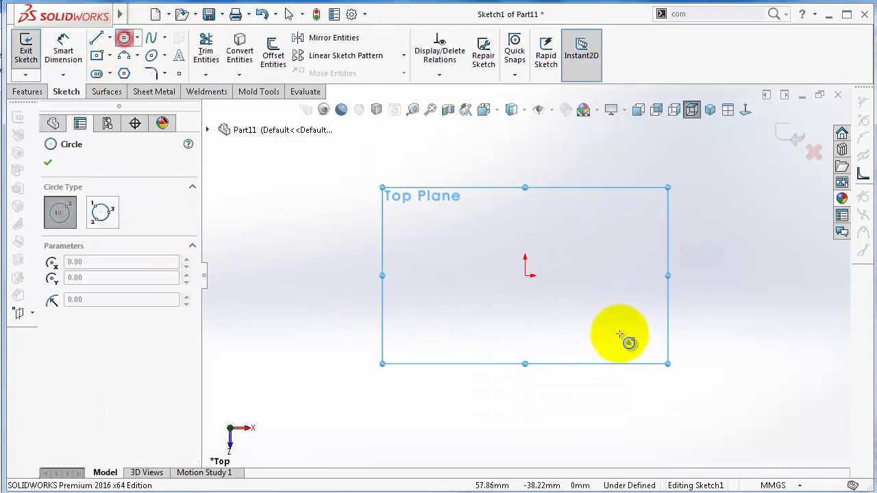
left_click(525, 275)
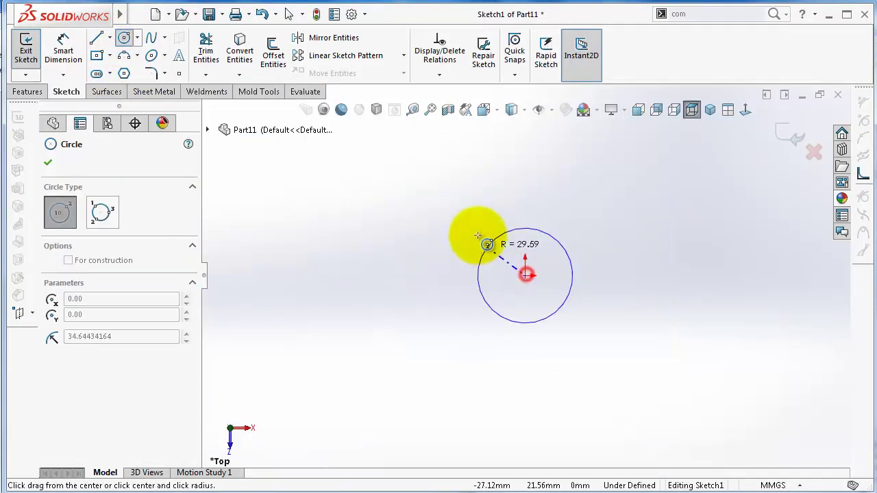
left_click(466, 202)
- Extrude the circle upward 55 mm into a solid cylinder
left_click(26, 93)
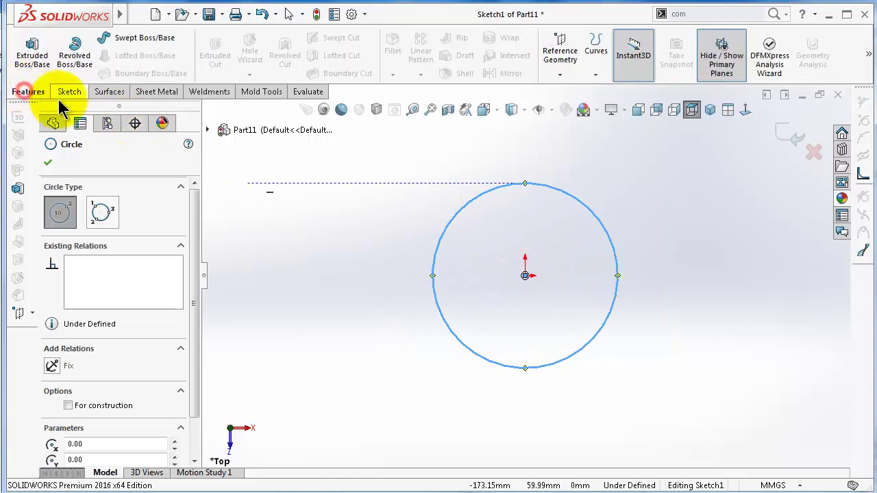
left_click(42, 63)
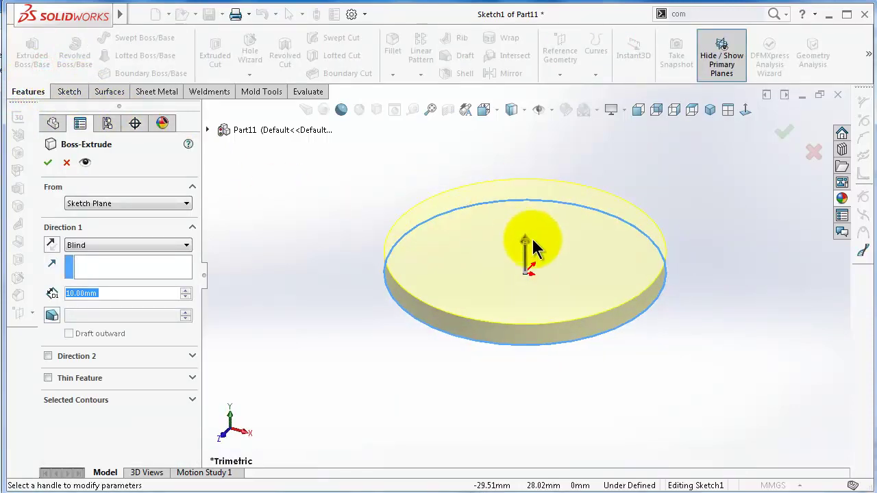
left_click_drag(530, 239, 513, 154)
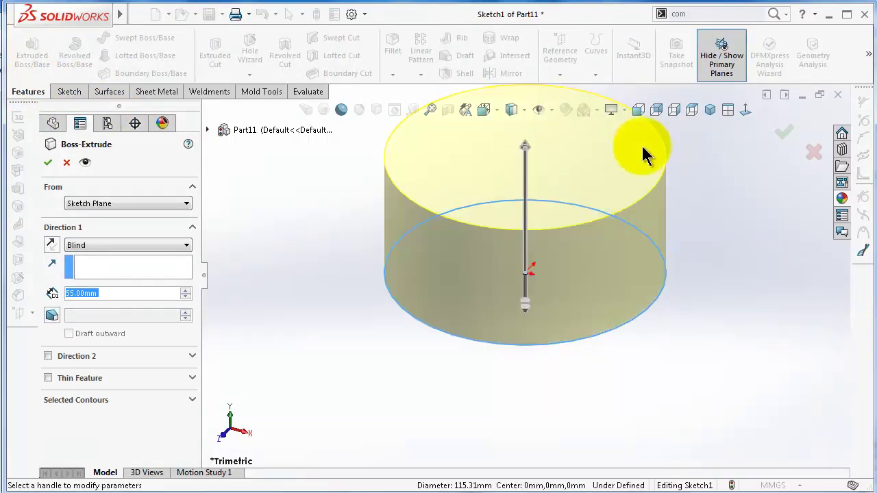
left_click(777, 132)
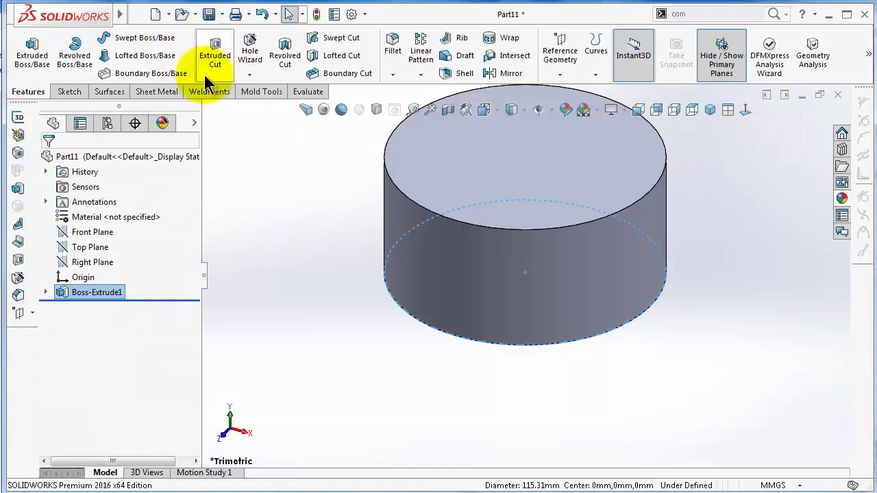
- Examine the cylinder's side wall in Draft Analysis at 3 degrees, using the top face as pull direction, and cancel the analysis
left_click(253, 95)
left_click(179, 37)
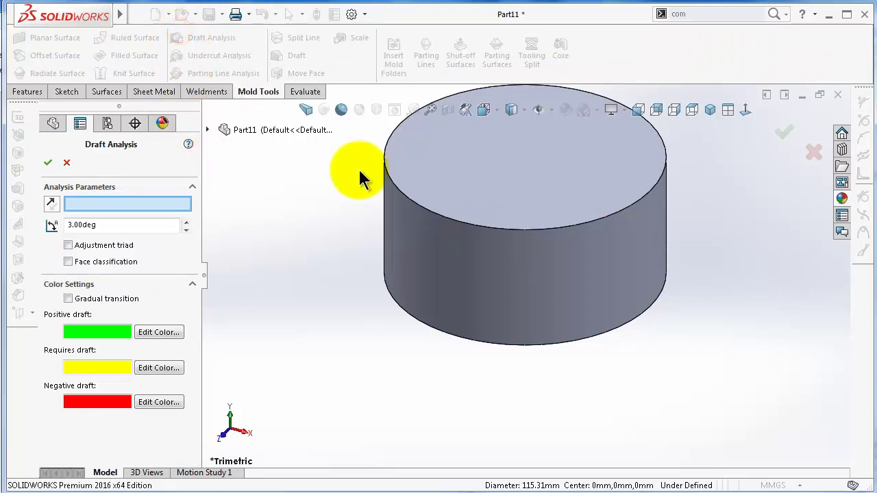
left_click(440, 193)
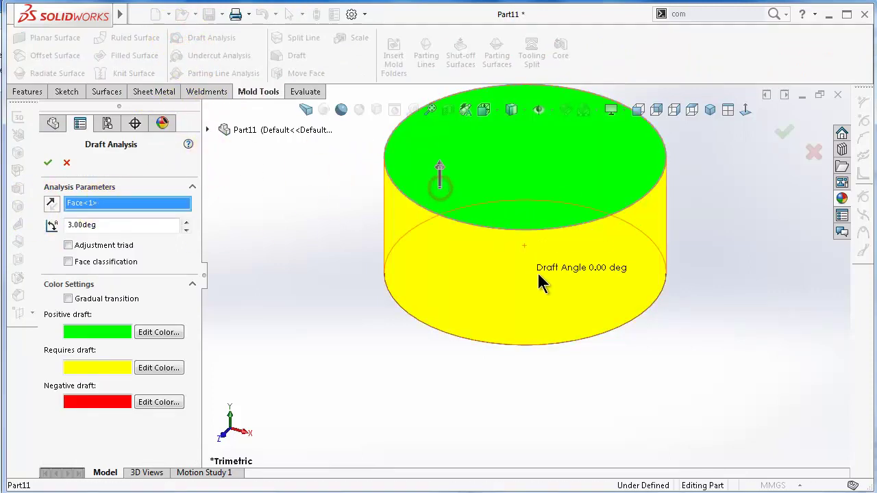
middle_click_drag(536, 283, 487, 271)
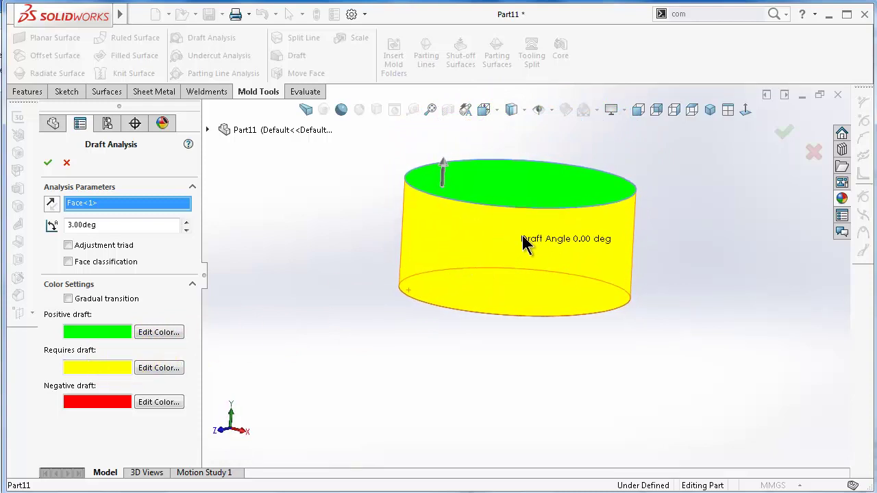
middle_click_drag(523, 237, 497, 233)
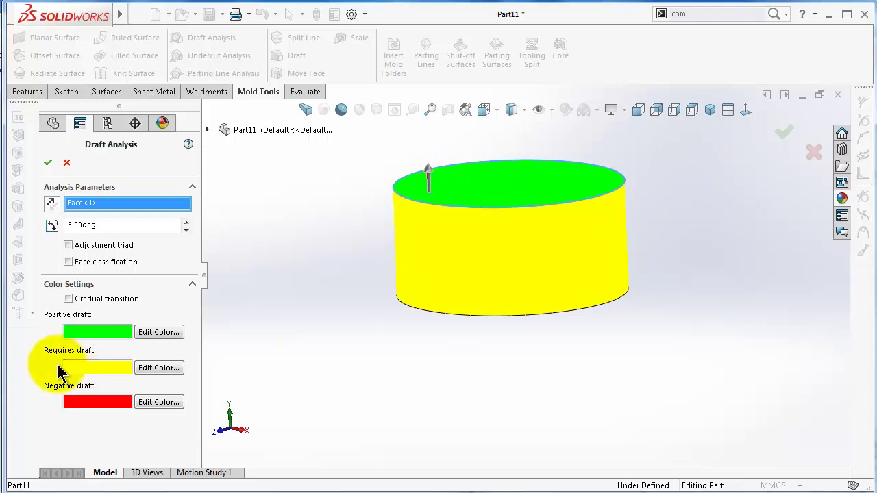
left_click(66, 165)
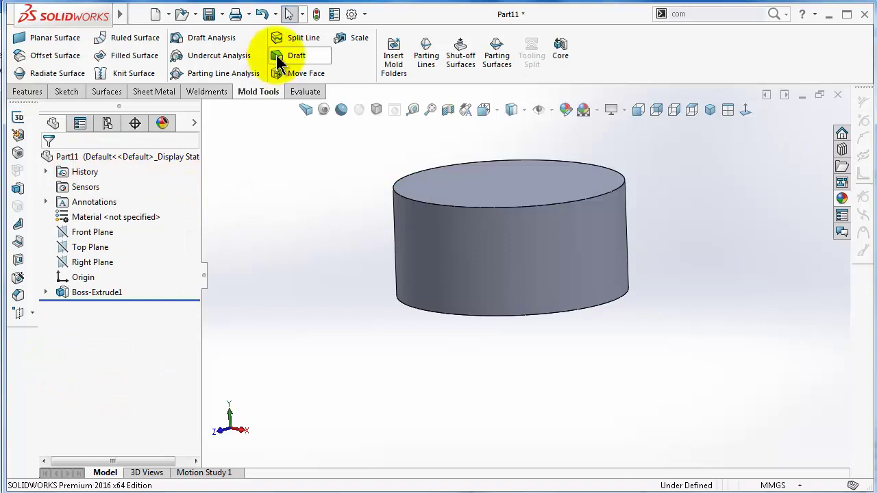
- Apply a 1-degree neutral-plane draft to the cylinder's side face, with its top face as the neutral plane
middle_click_drag(710, 295, 717, 303)
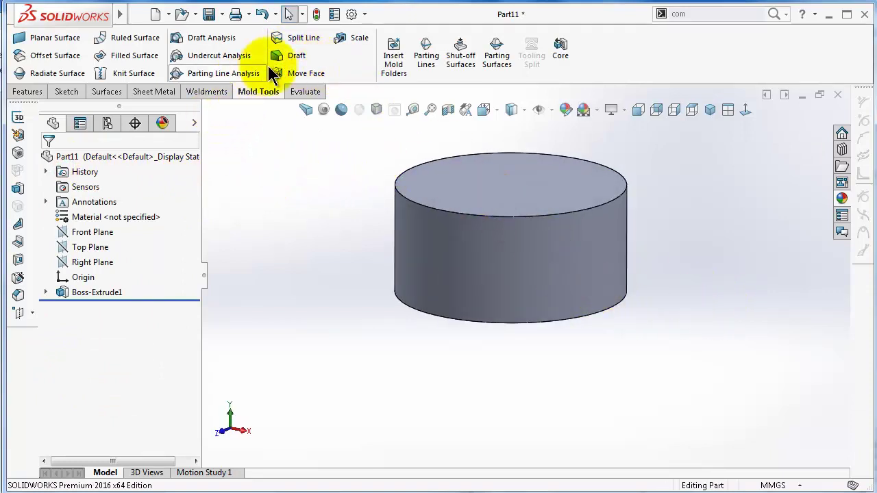
left_click(288, 61)
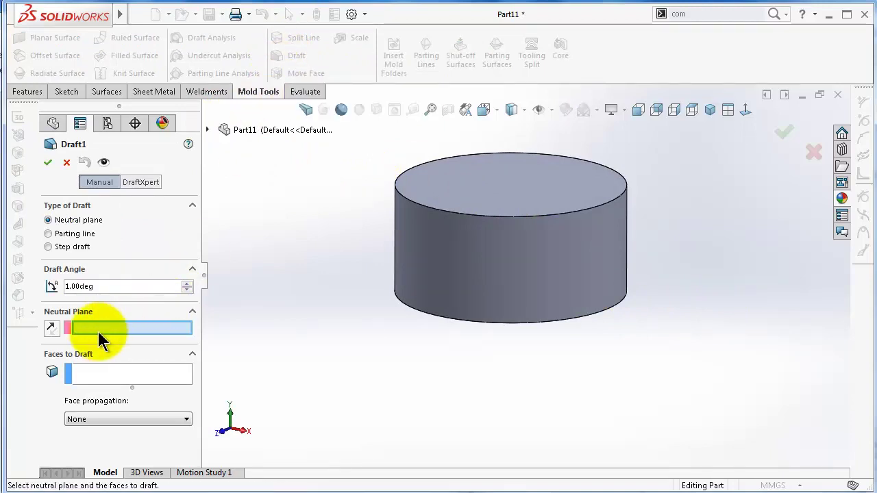
left_click(497, 200)
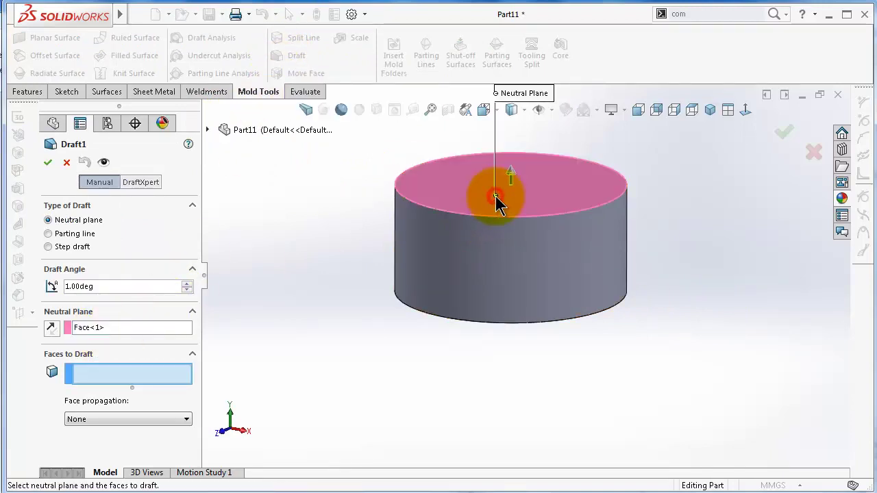
left_click(500, 286)
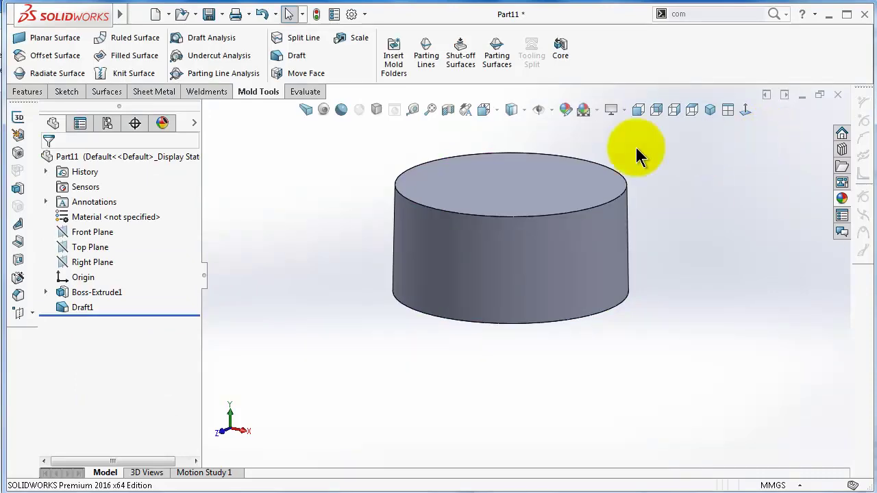
- Run Draft Analysis on the drafted cylinder at 0.5 degrees with the top face as pull direction
left_click(217, 42)
left_click(527, 195)
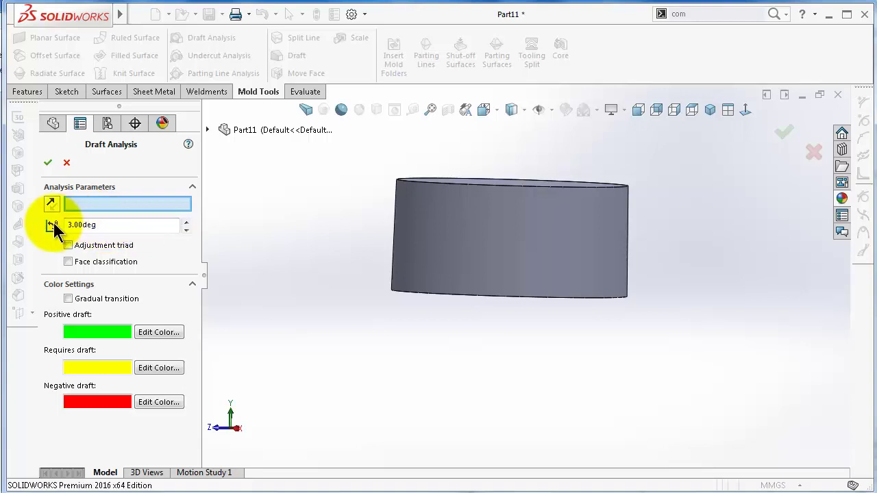
double_click(104, 225)
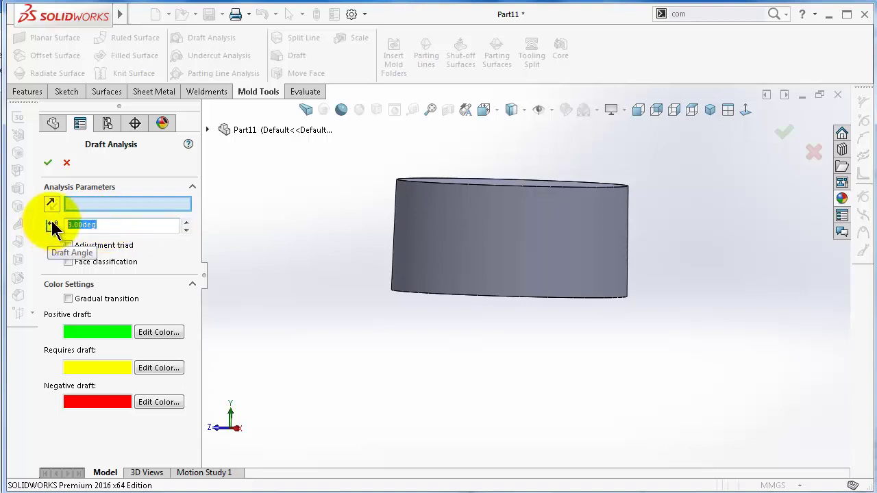
type("0.5")
left_click(274, 224)
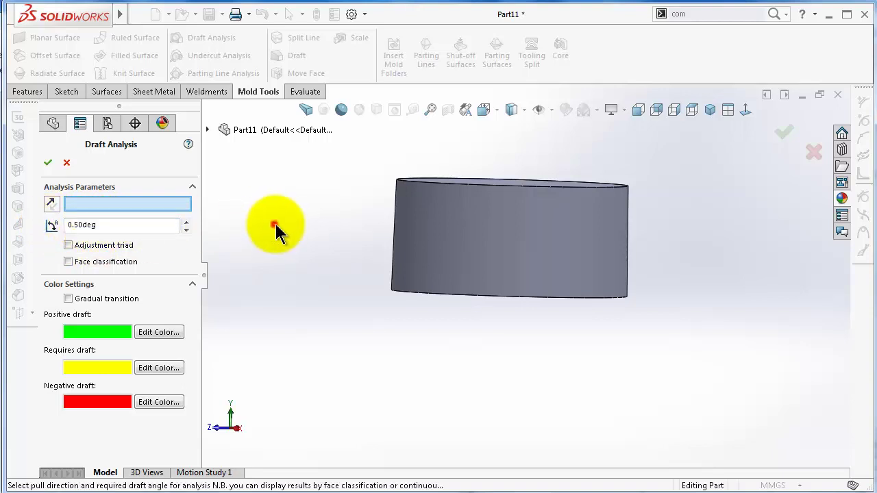
left_click(105, 203)
middle_click_drag(416, 211, 477, 198)
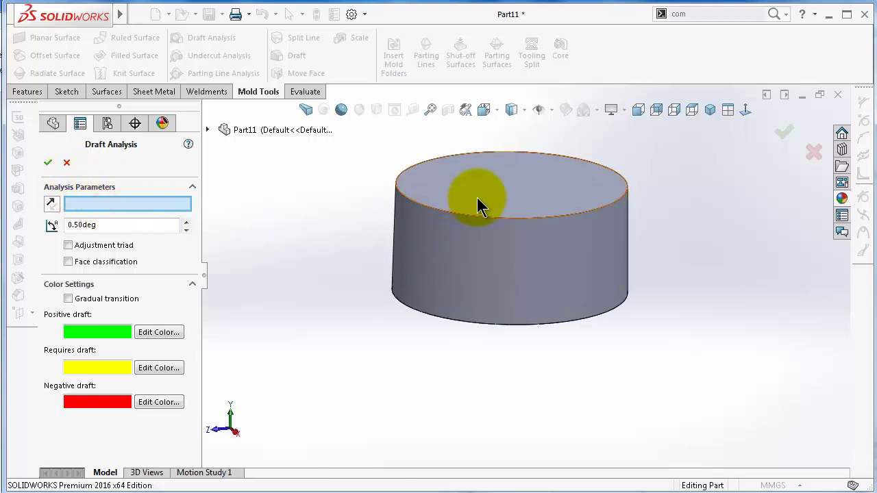
left_click(477, 197)
left_click(783, 132)
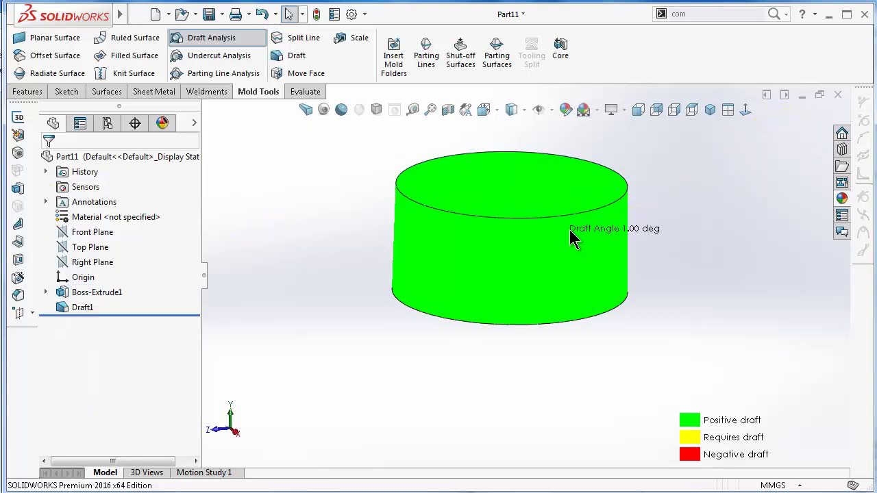
- Examine the draft colours around the cylinder's wall and turn off the draft analysis display
middle_click_drag(561, 202, 561, 199)
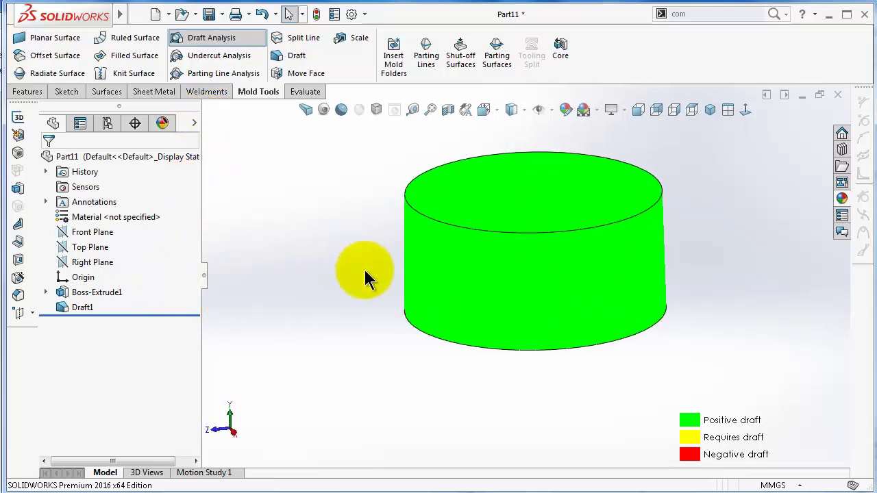
mouse_move(786, 131)
middle_mouse_down()
mouse_move(730, 177)
mouse_move(712, 330)
mouse_move(624, 300)
middle_mouse_up()
left_click(289, 204)
middle_click_drag(279, 184, 283, 186)
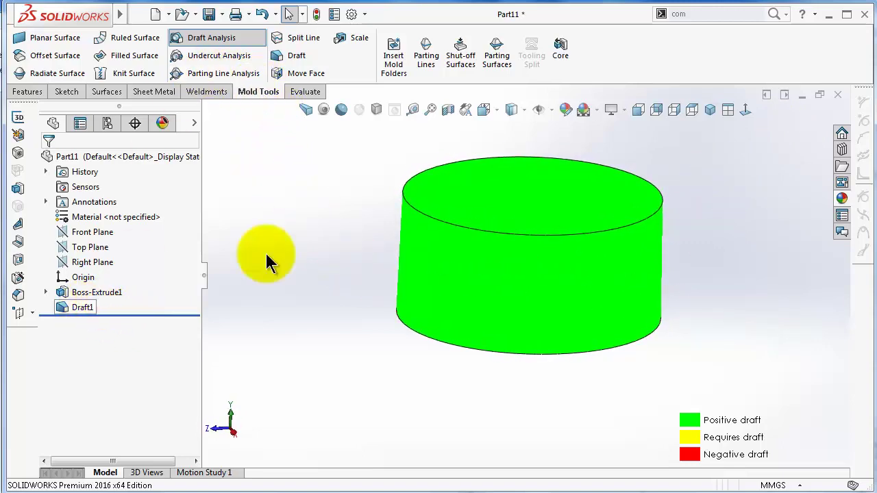
left_click(199, 38)
- Change the draft angle of the cylinder's side face to 3 degrees
left_click(85, 308)
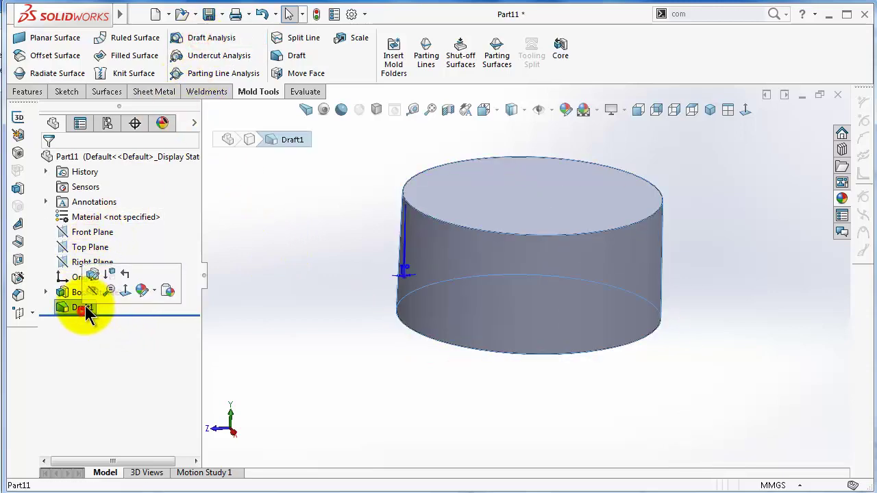
left_click(96, 279)
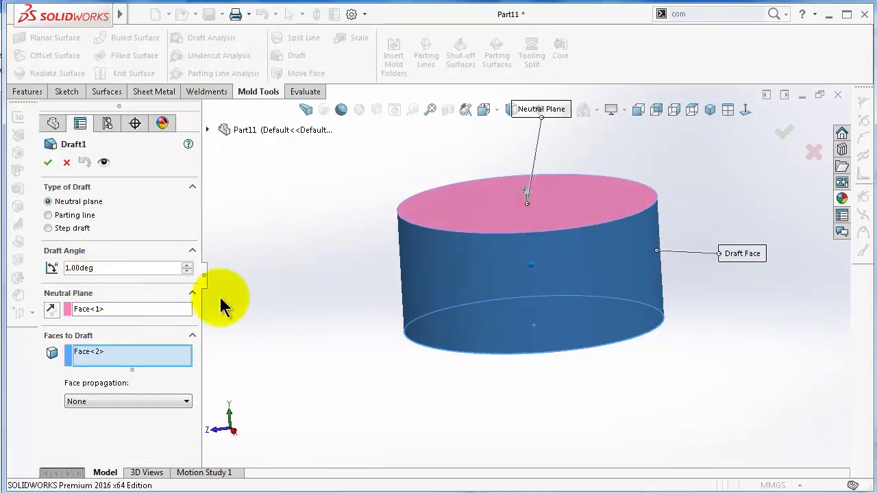
left_click_drag(103, 271, 53, 267)
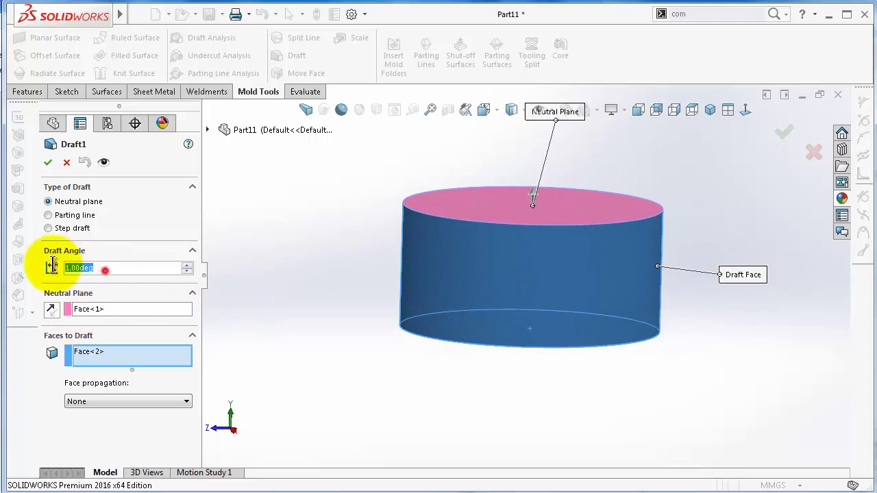
type("3")
key("Return")
left_click(264, 260)
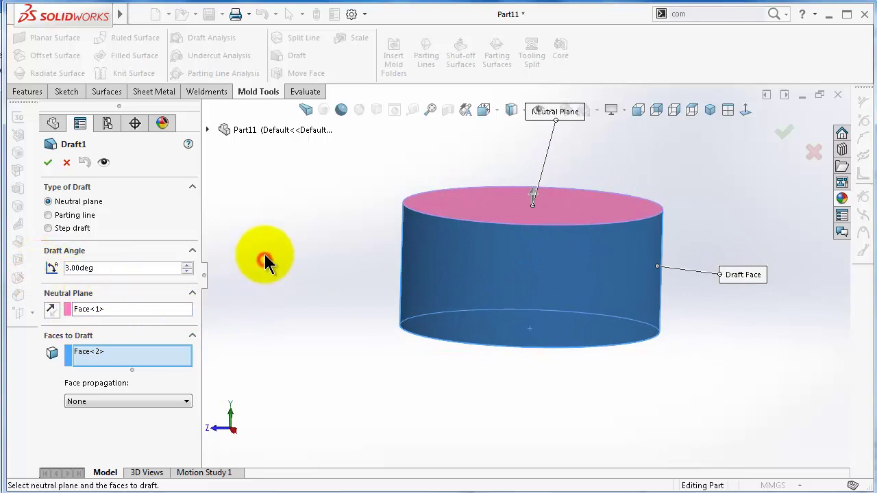
left_click(788, 131)
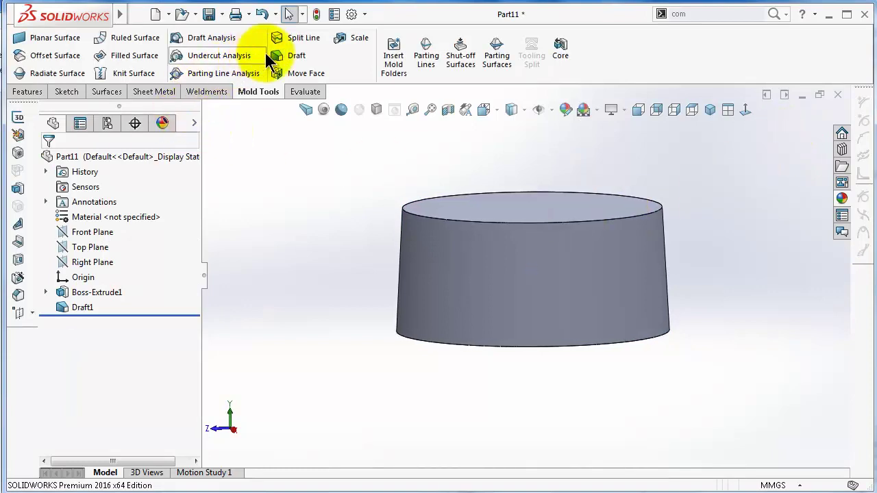
- Reverse the direction of the side face's draft so the cylinder narrows toward its base
left_click(70, 307)
left_click(68, 276)
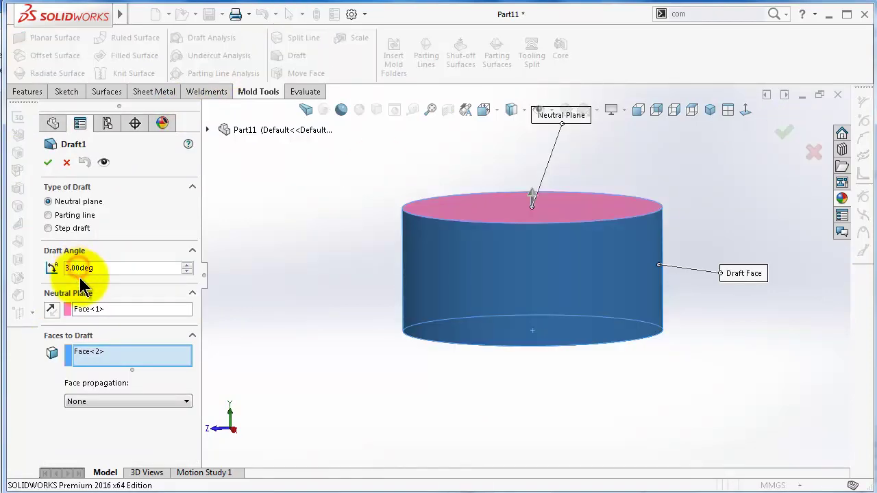
left_click(54, 309)
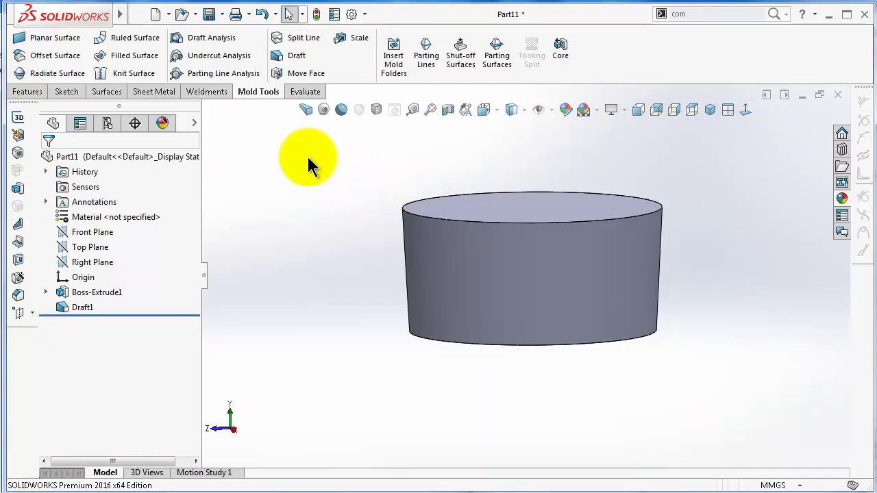
- Run Draft Analysis at 2 degrees with the cylinder's bottom face as pull direction
left_click(203, 38)
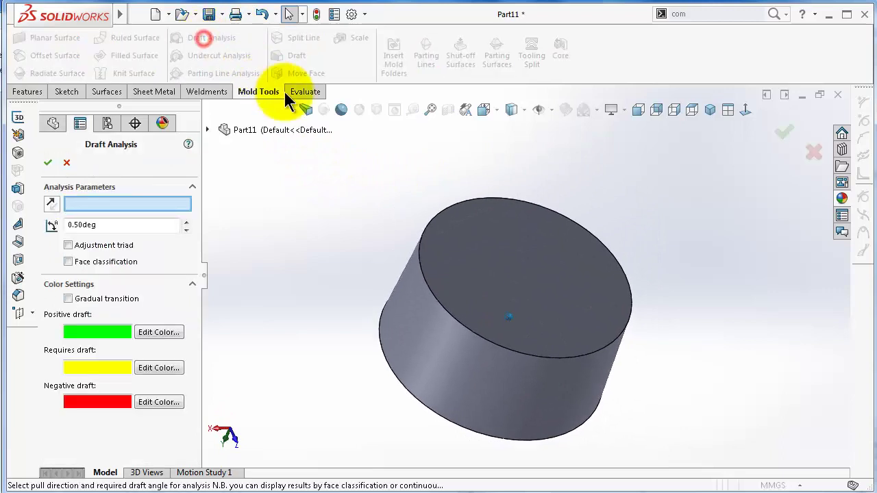
left_click(444, 244)
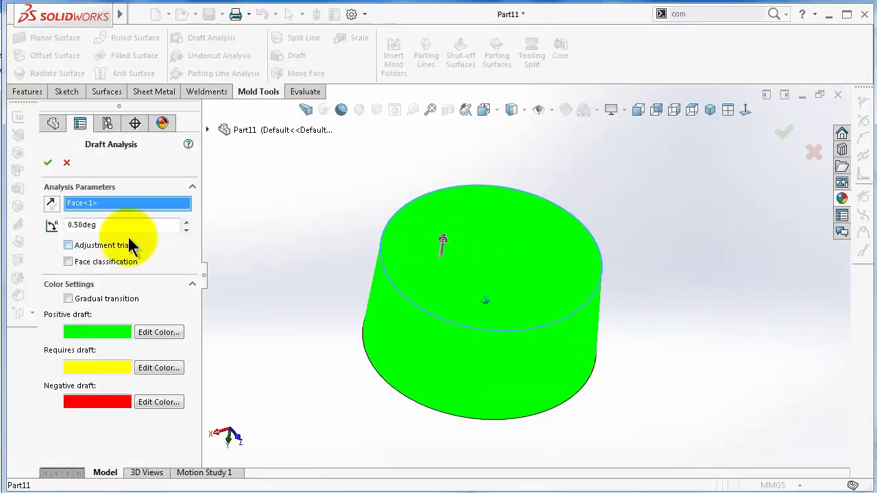
double_click(112, 226)
type("2")
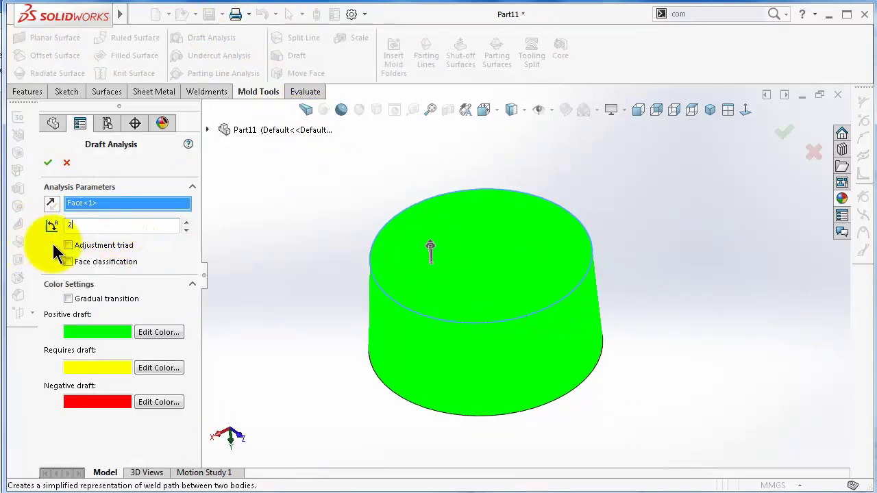
left_click(291, 242)
left_click(48, 163)
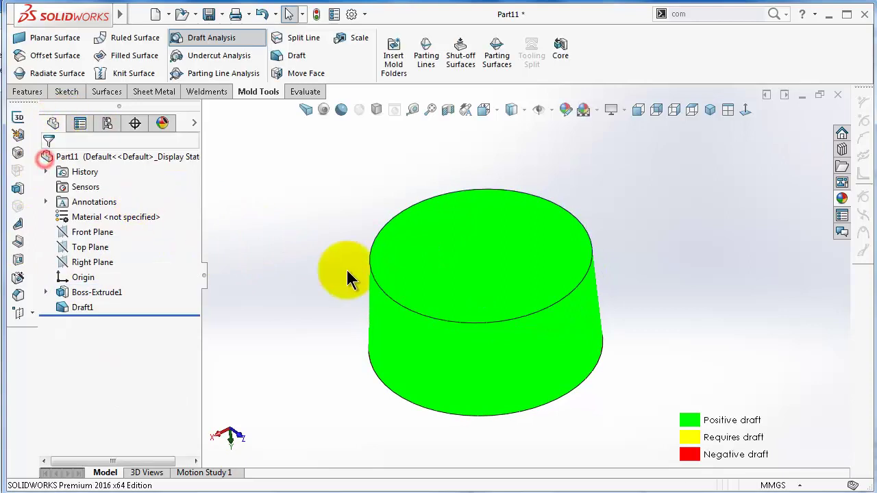
middle_click_drag(525, 282, 519, 263)
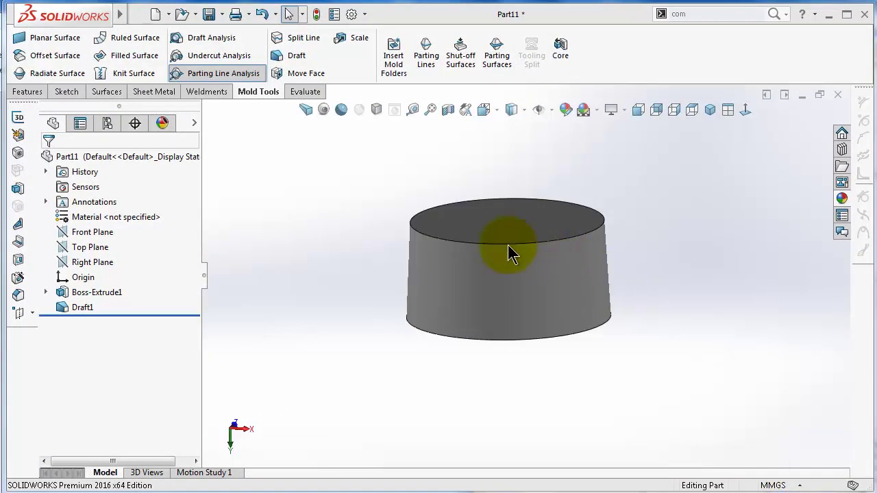
left_click(224, 75)
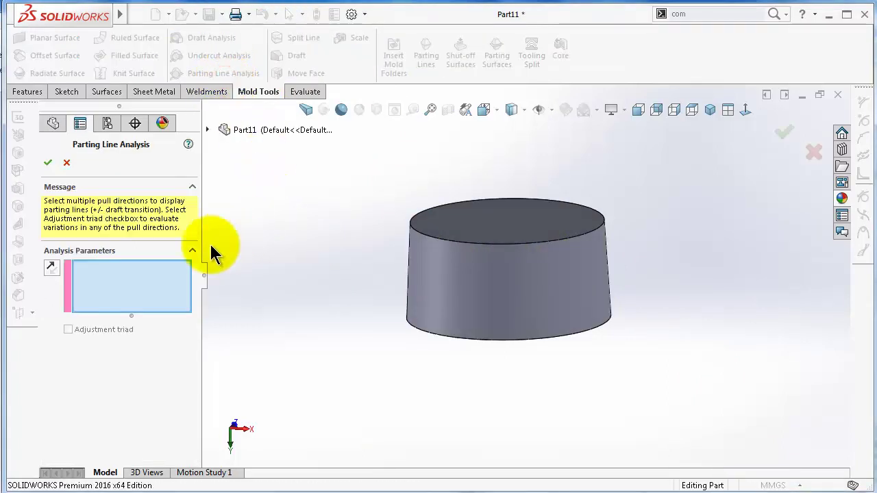
left_click(207, 130)
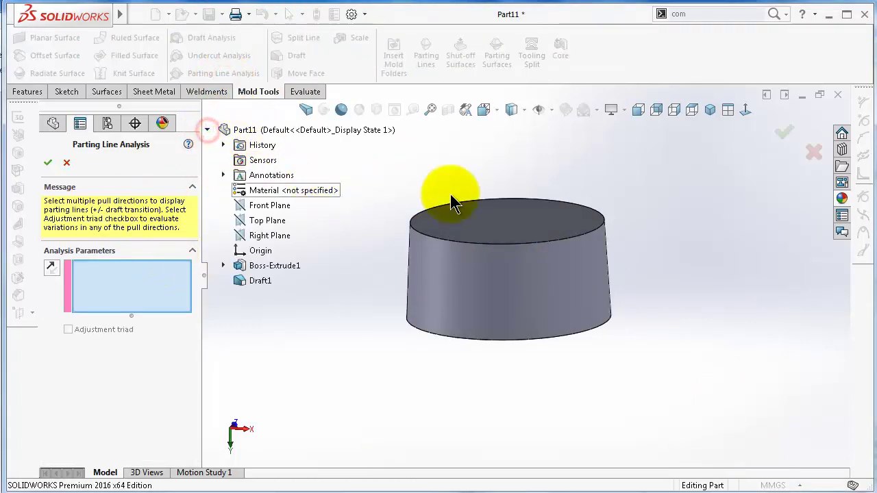
left_click(523, 220)
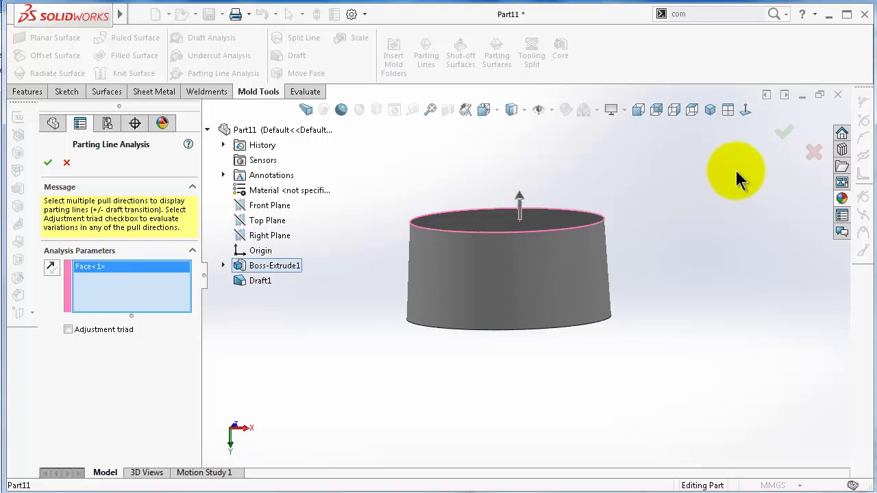
left_click(812, 150)
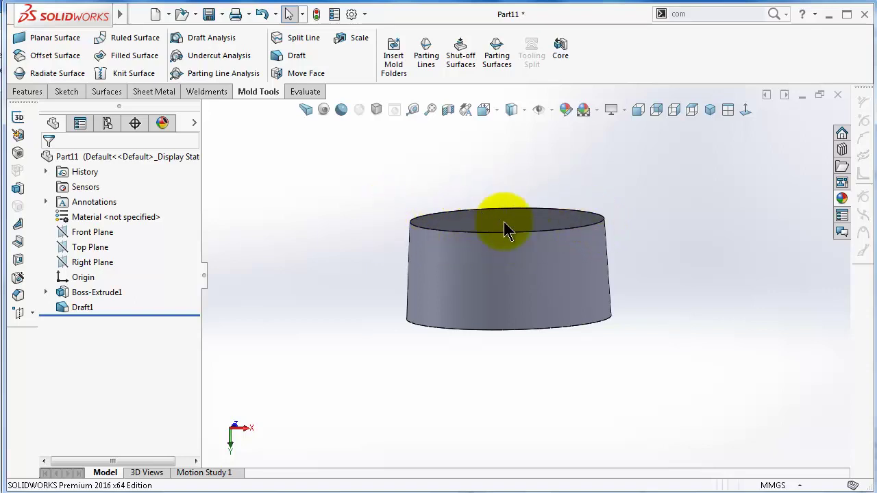
- Examine the drafted cylinder from the side and check where the Top Plane lies relative to its narrow end face
middle_click_drag(607, 196, 611, 164)
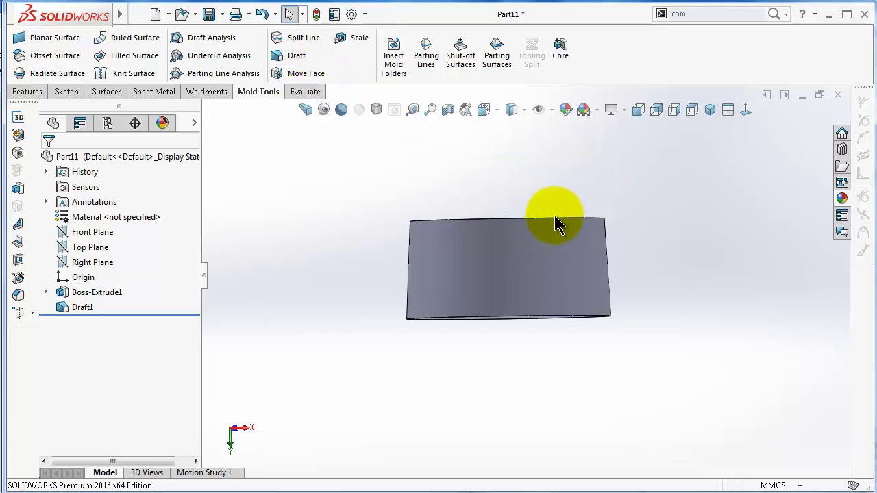
middle_click_drag(555, 216, 553, 233)
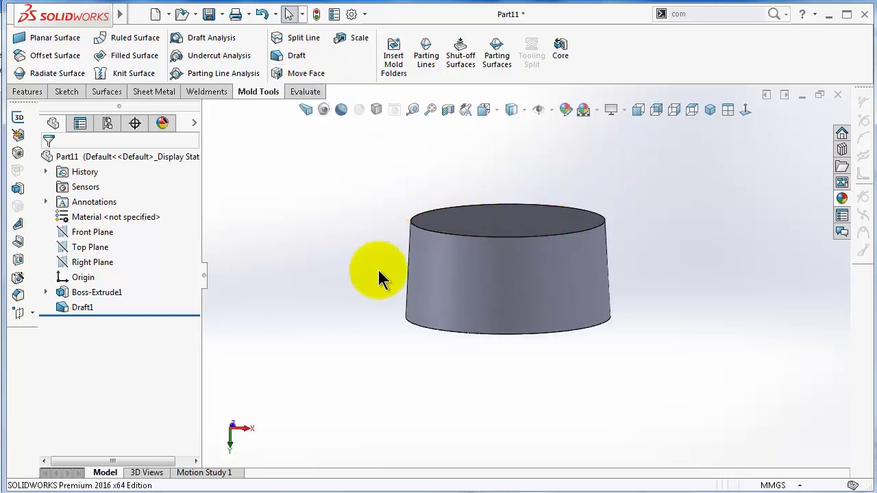
middle_click_drag(475, 220, 480, 200)
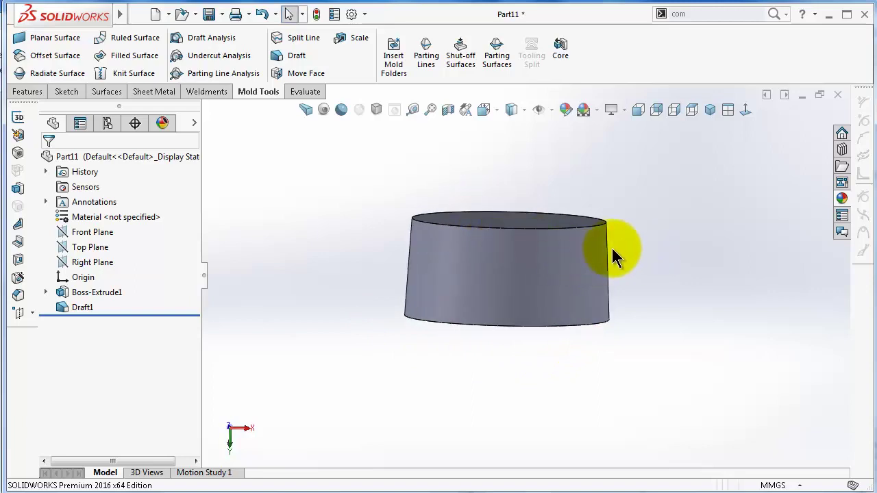
scroll(597, 232, "down", 2)
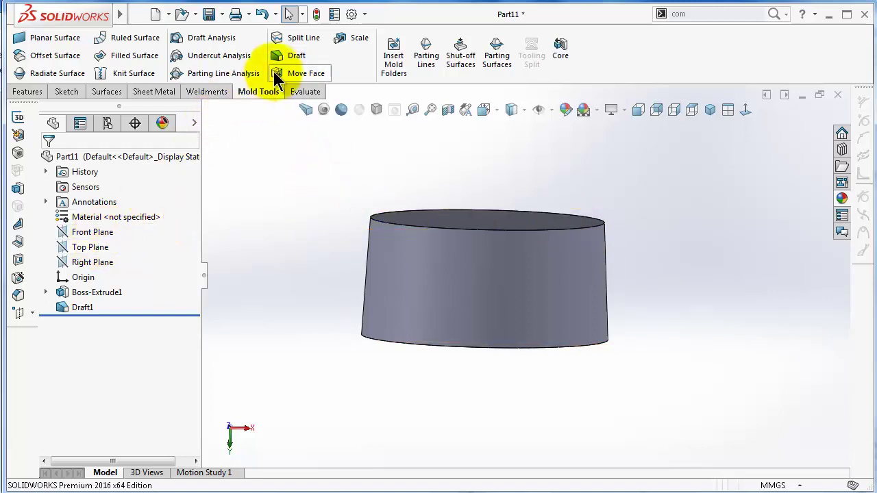
left_click(85, 251)
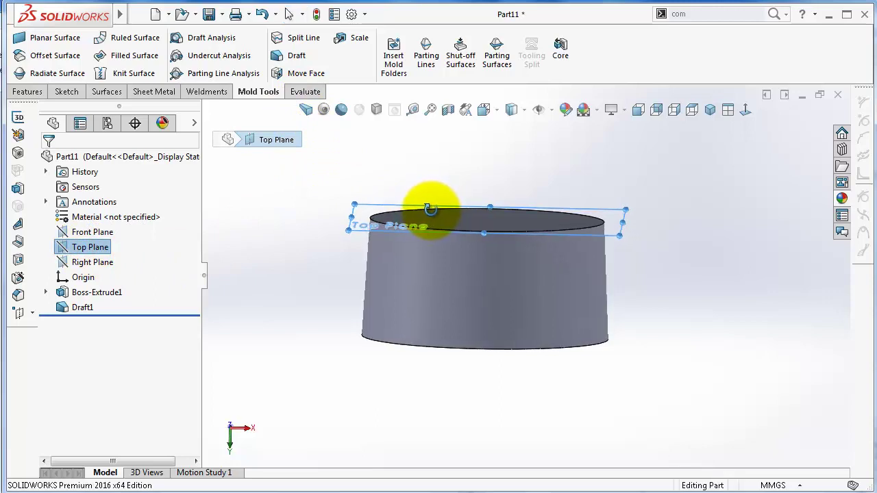
middle_click_drag(430, 210, 434, 212)
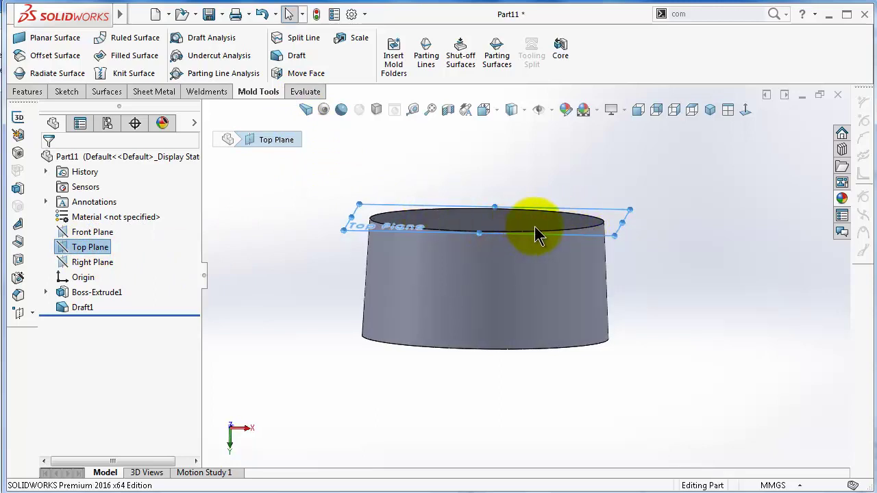
mouse_move(582, 215)
middle_mouse_down()
mouse_move(578, 198)
mouse_move(573, 214)
middle_mouse_up()
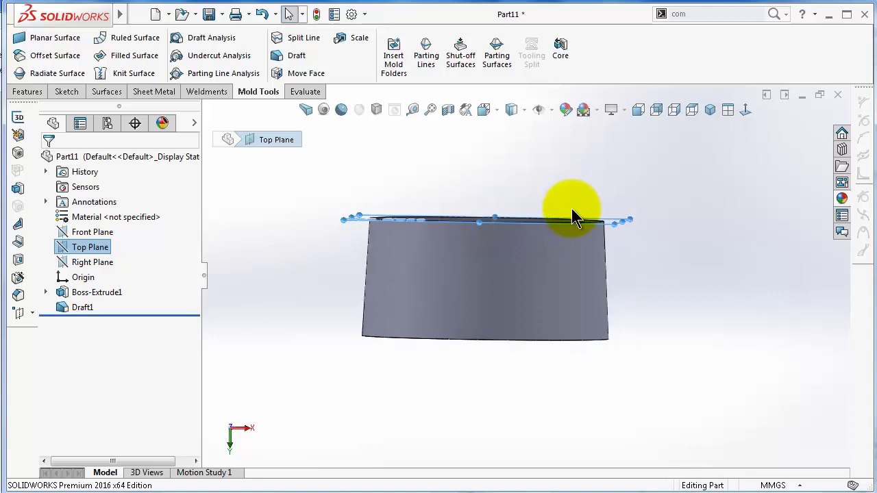
- Switch to the vase part to examine its split line, and return to the cylinder part
left_click(802, 95)
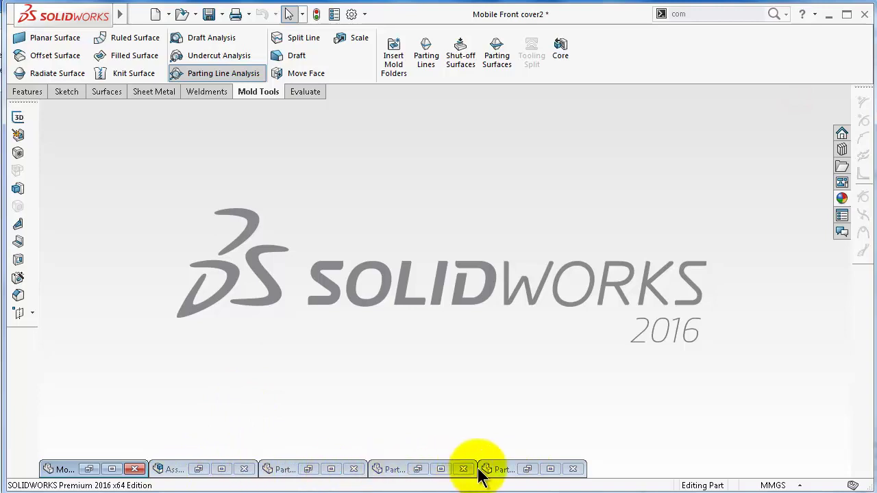
left_click(396, 471)
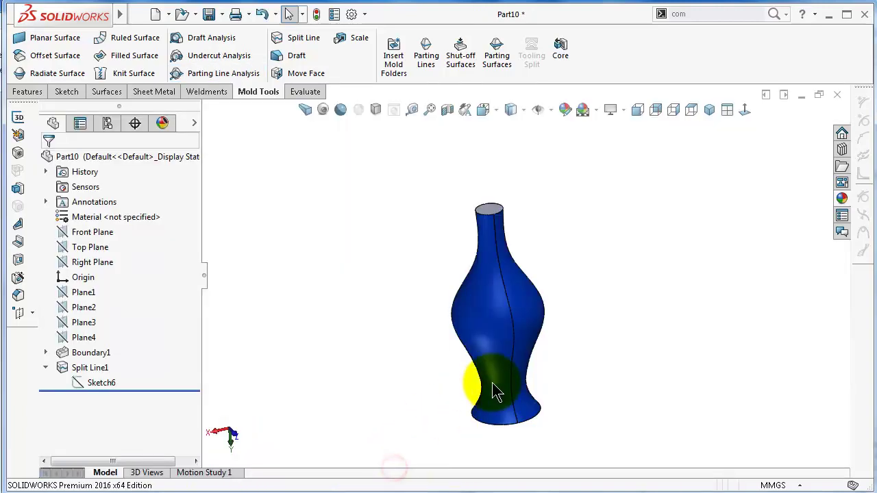
scroll(523, 329, "down", 5)
scroll(526, 302, "up", 3)
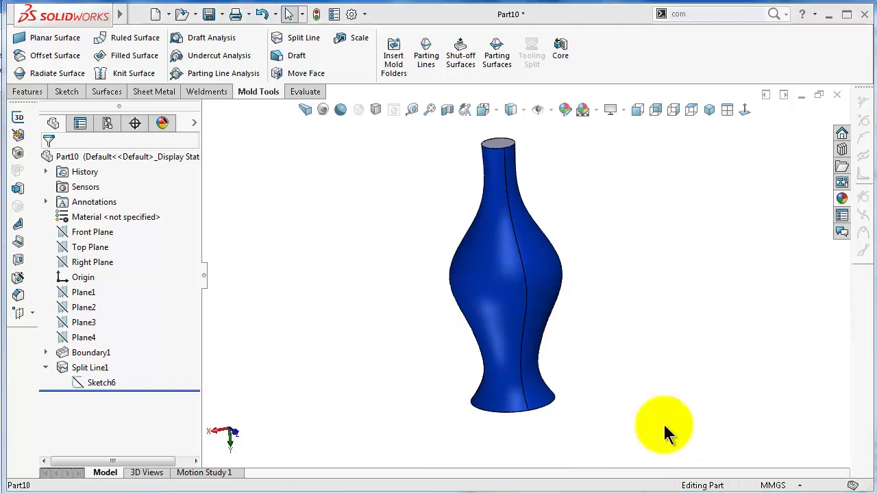
left_click(806, 95)
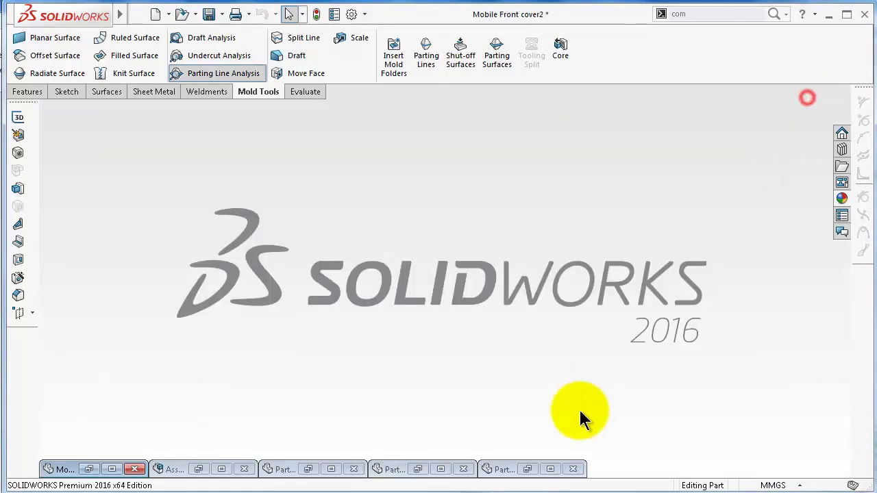
left_click(505, 473)
- Offset the cylinder's narrow end face outward by 10 mm with Move Face
middle_click_drag(549, 288, 519, 265)
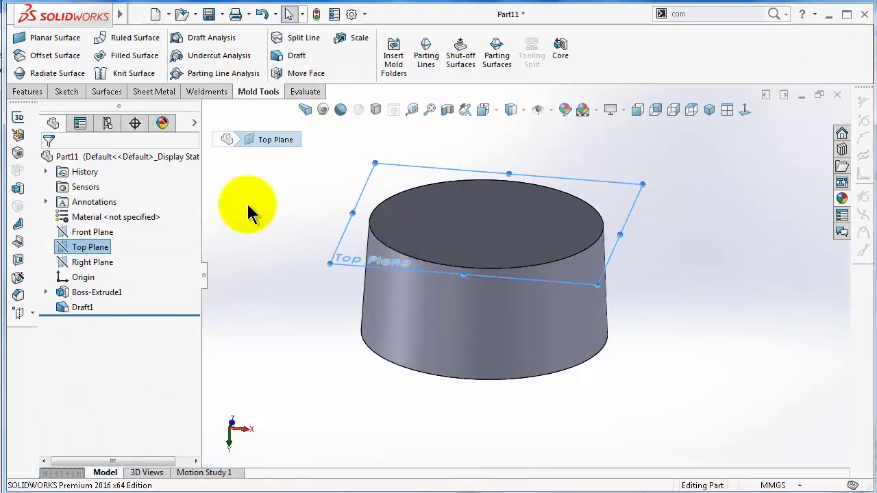
left_click(310, 74)
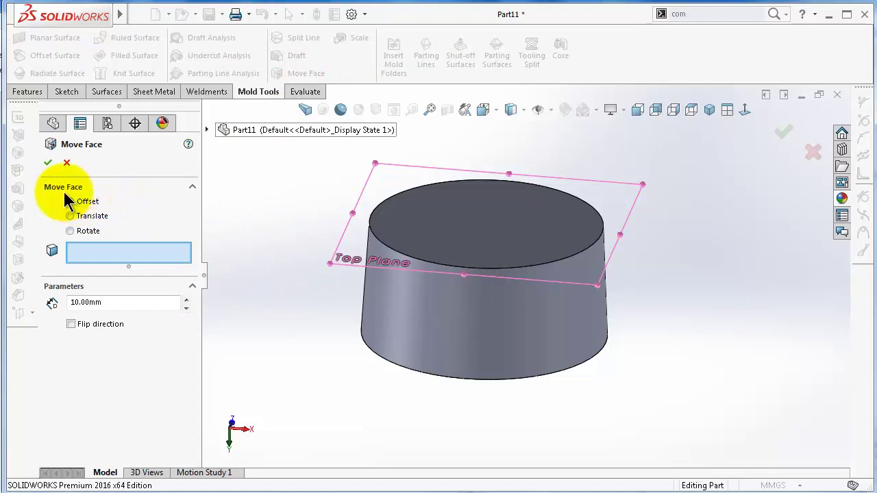
left_click(88, 231)
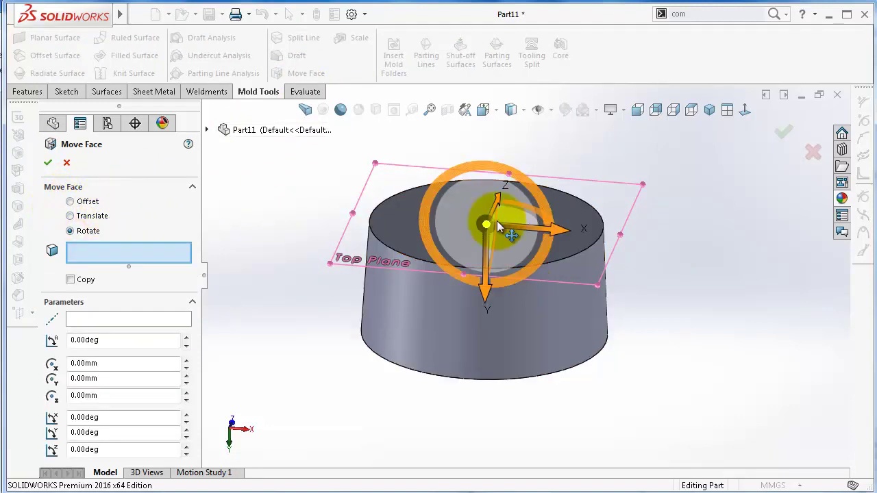
left_click(87, 202)
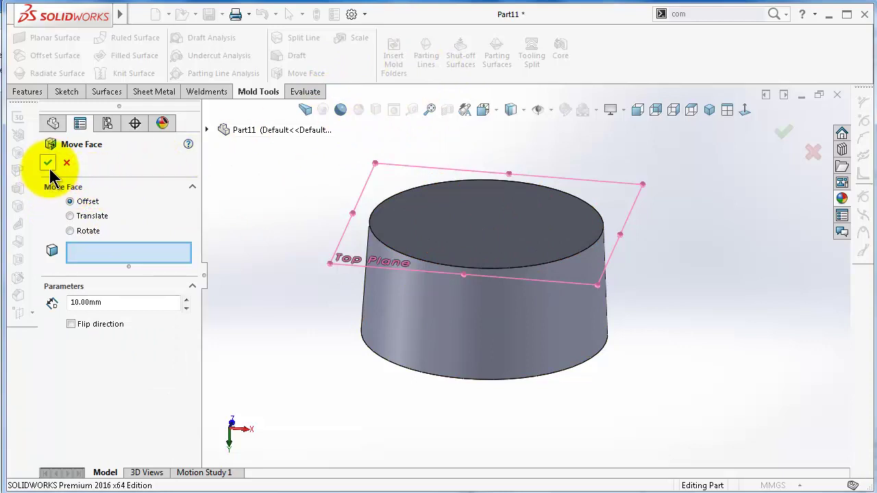
left_click(447, 217)
middle_click_drag(660, 331, 665, 290)
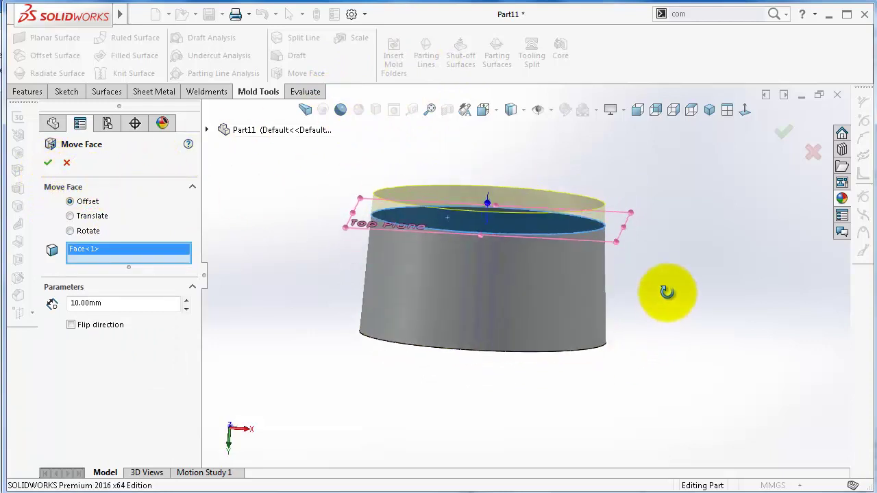
left_click(48, 163)
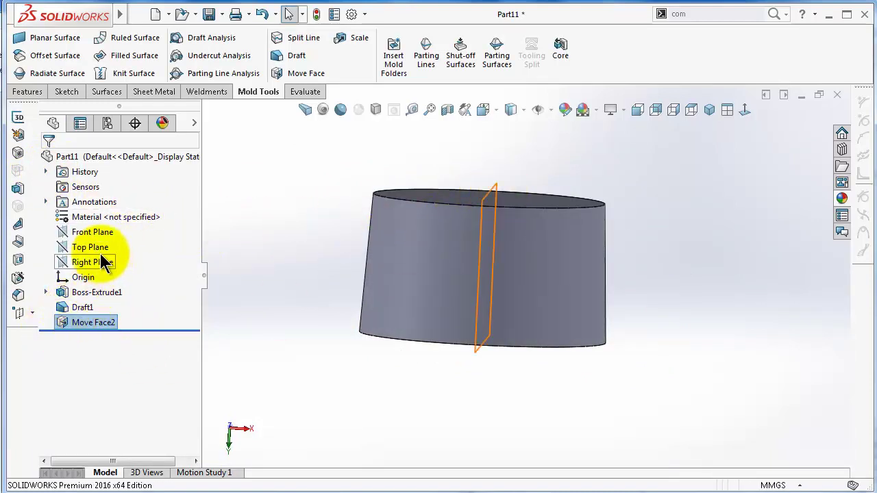
- Run Parting Line Analysis on the extended cylinder with the Top Plane as pull direction and inspect its edges
left_click(90, 247)
middle_click_drag(486, 251, 586, 252)
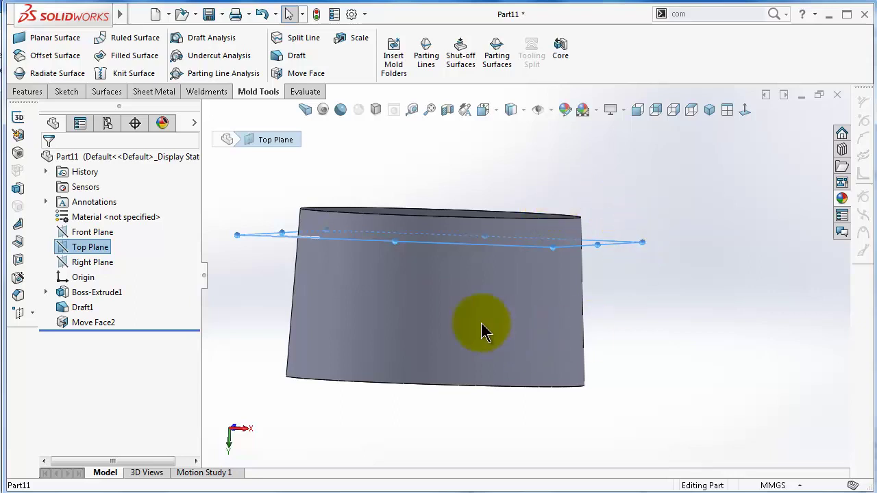
scroll(466, 322, "down", 1)
middle_click_drag(318, 231, 304, 228)
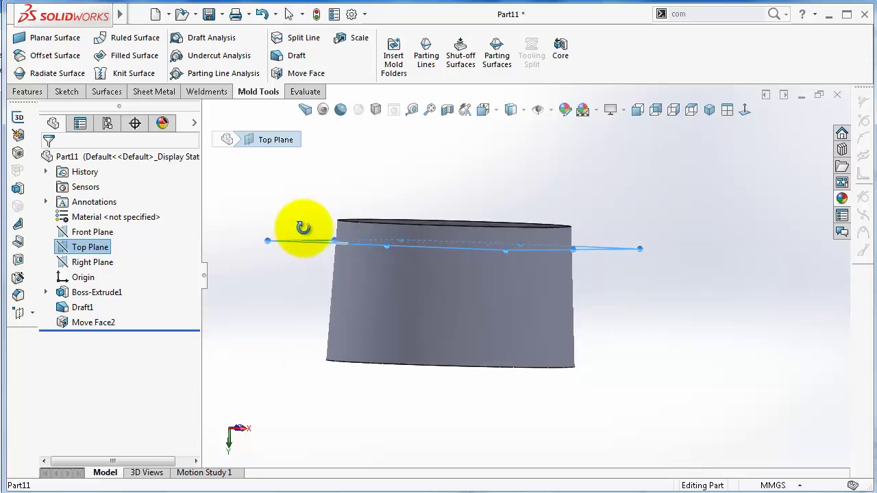
left_click(207, 74)
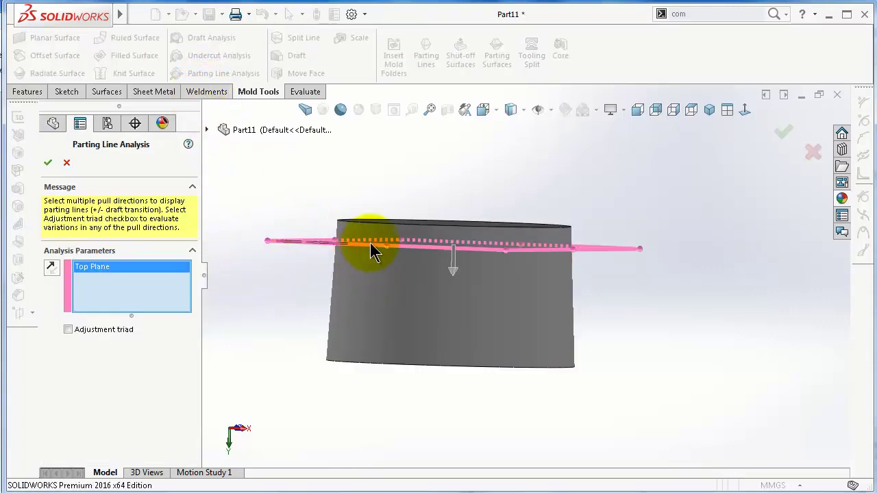
left_click(784, 130)
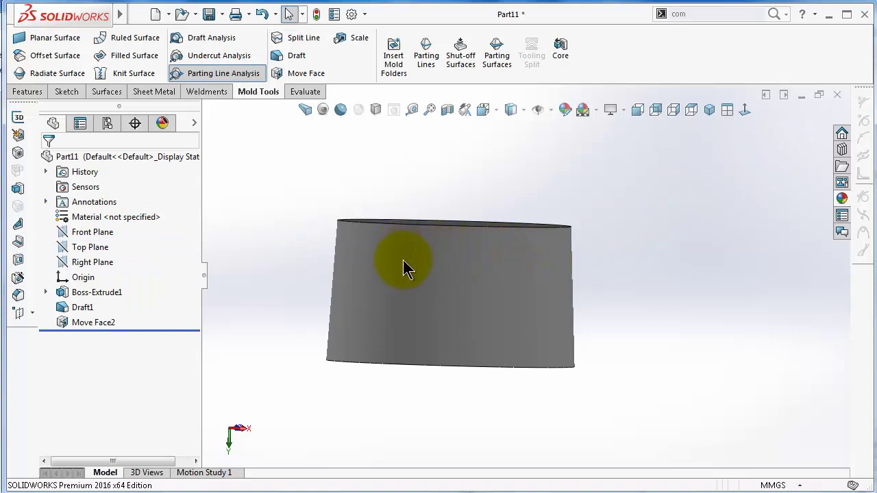
middle_click_drag(429, 247, 500, 273)
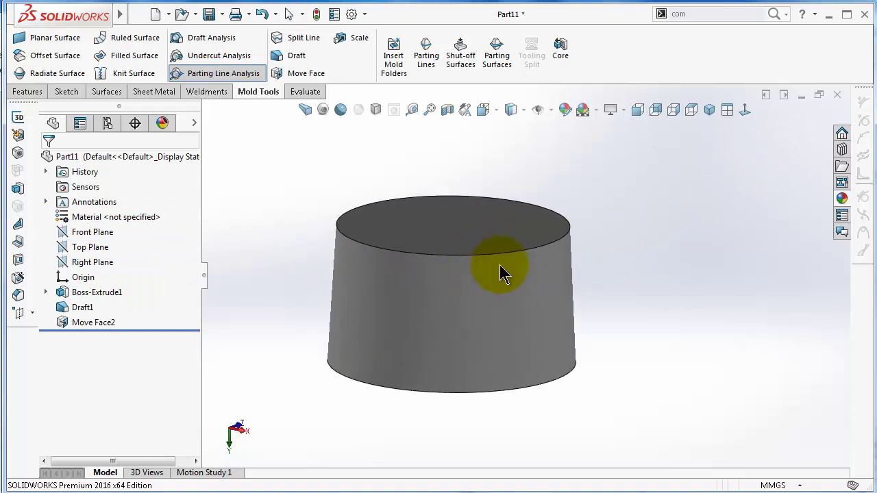
left_click(557, 244)
left_click(666, 304)
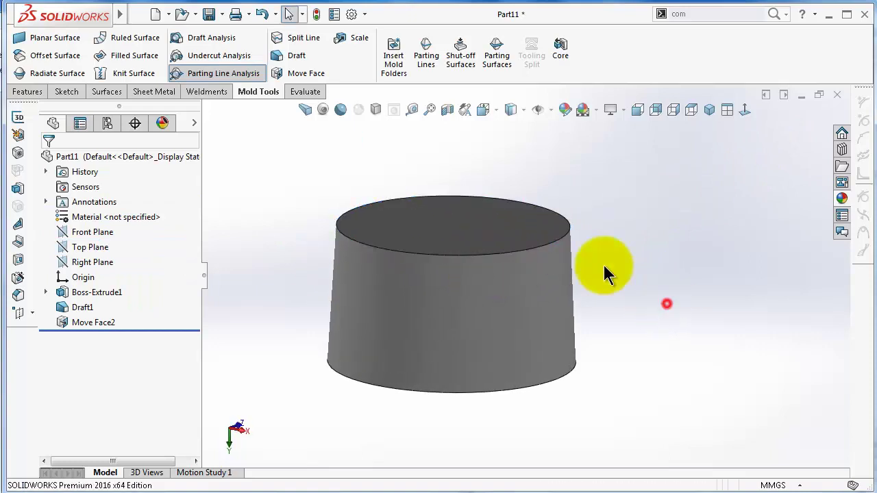
- Sketch a horizontal line about 124 mm long on the Front Plane across the cylinder's full width near the origin, and select it
left_click(307, 41)
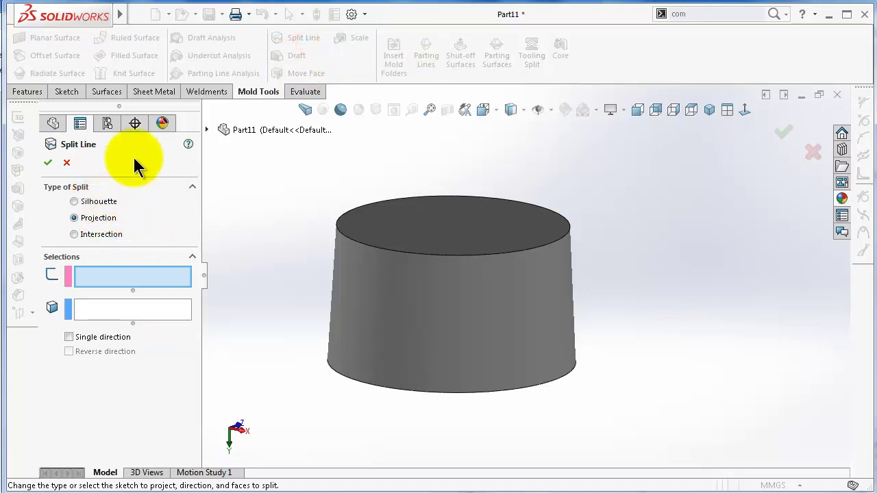
left_click(813, 152)
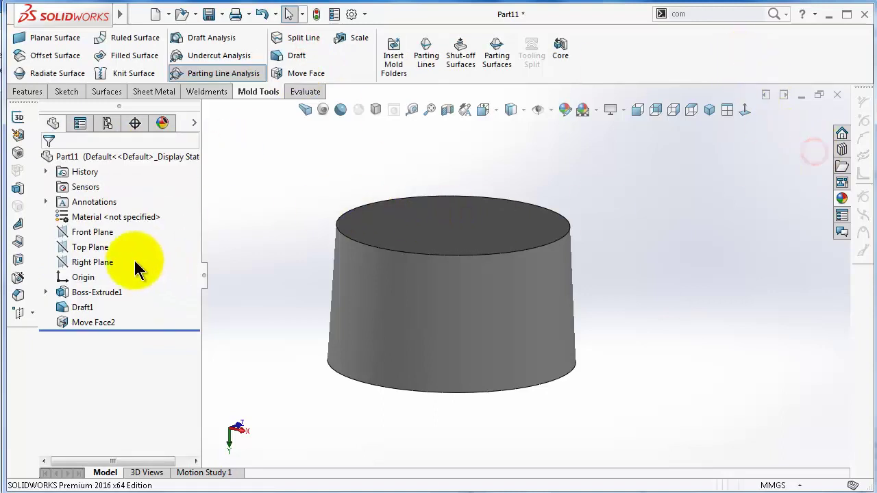
left_click(96, 233)
left_click(108, 218)
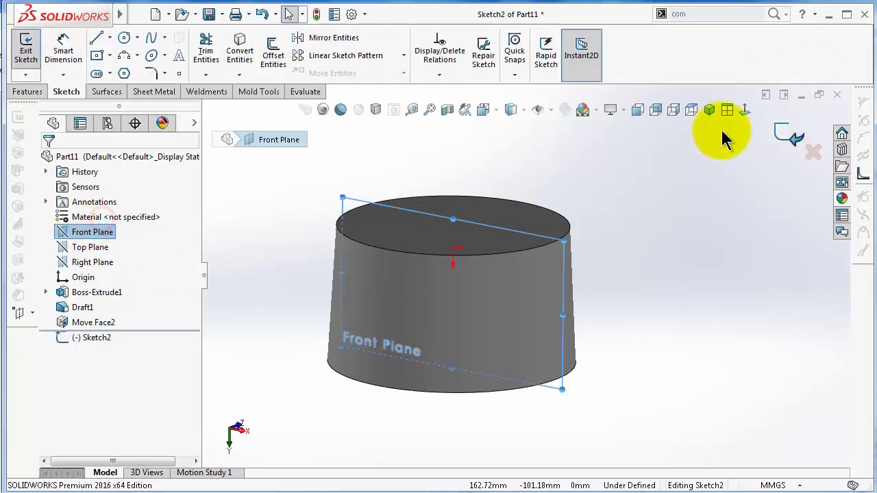
left_click(745, 113)
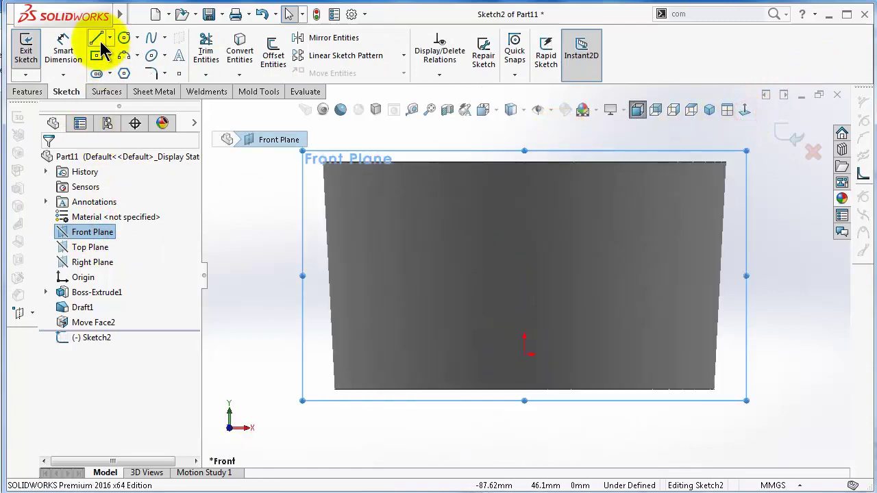
left_click(97, 39)
left_click(320, 347)
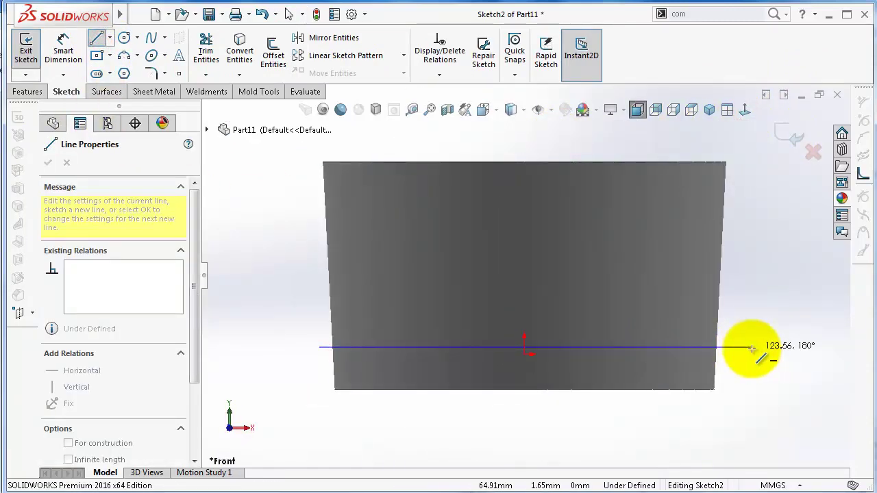
left_click(752, 349)
double_click(793, 383)
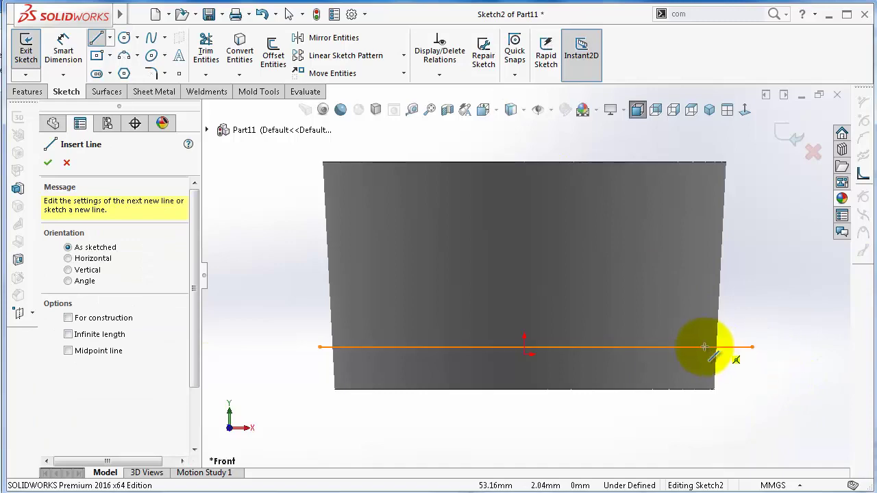
key("Escape")
left_click(552, 348)
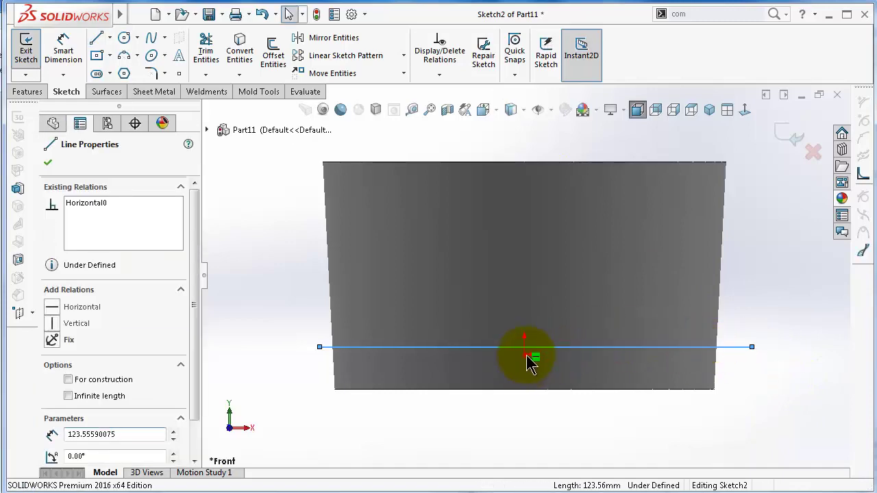
- Constrain the midpoint of the horizontal line to the origin and finish the sketch
left_click(525, 354, "ctrl")
left_click(565, 302)
left_click(795, 396)
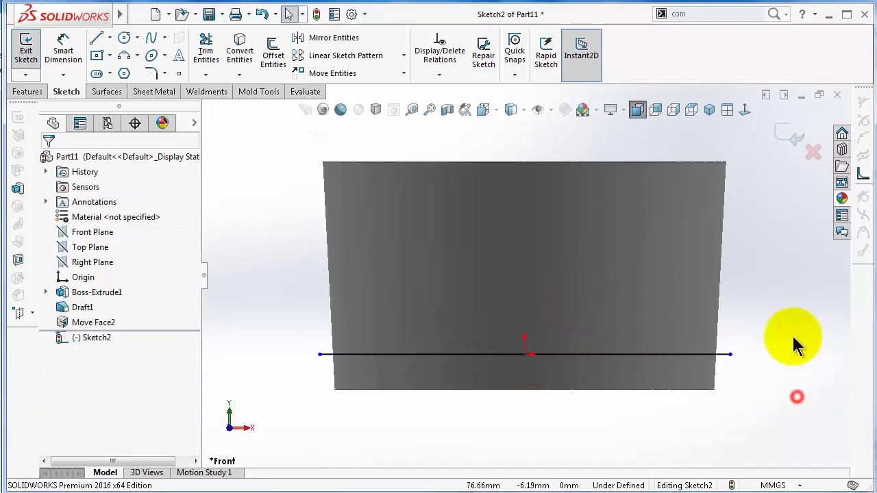
left_click(795, 135)
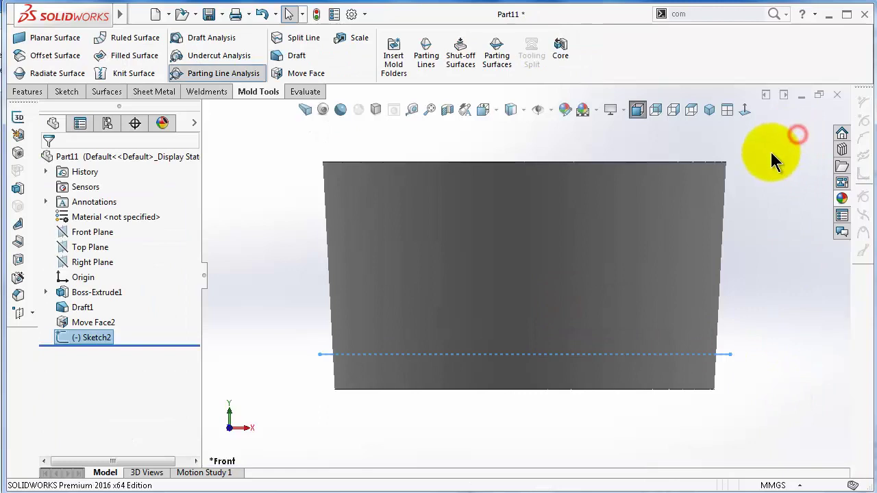
- Split the cylinder's conical side face with a projection Split Line using the sketched line, and inspect the divided face
left_click(301, 37)
left_click(398, 257)
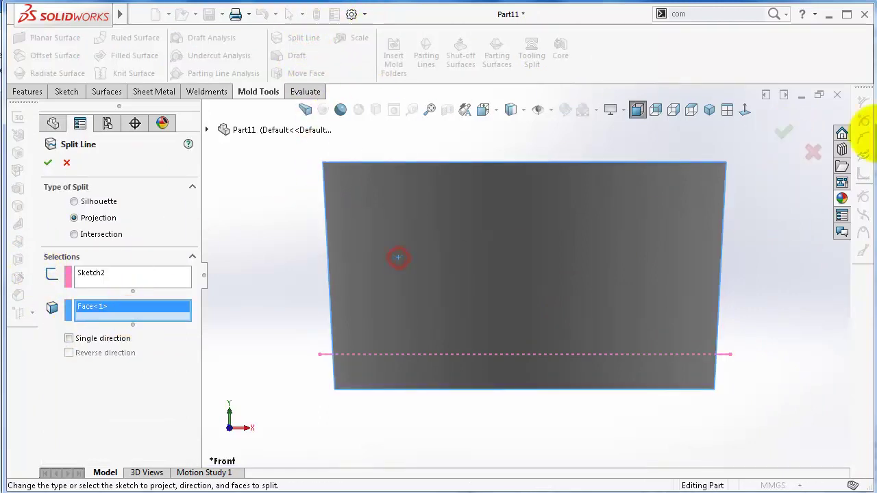
left_click(648, 233)
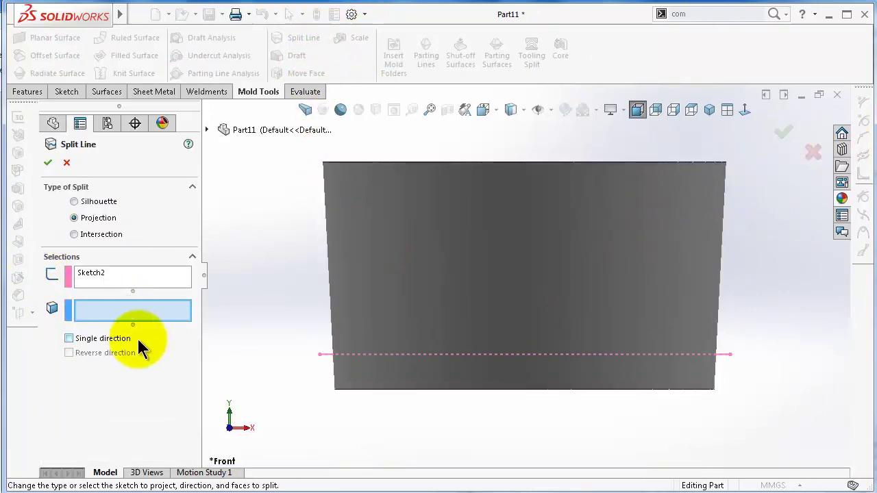
left_click(129, 307)
left_click(369, 268)
left_click(782, 133)
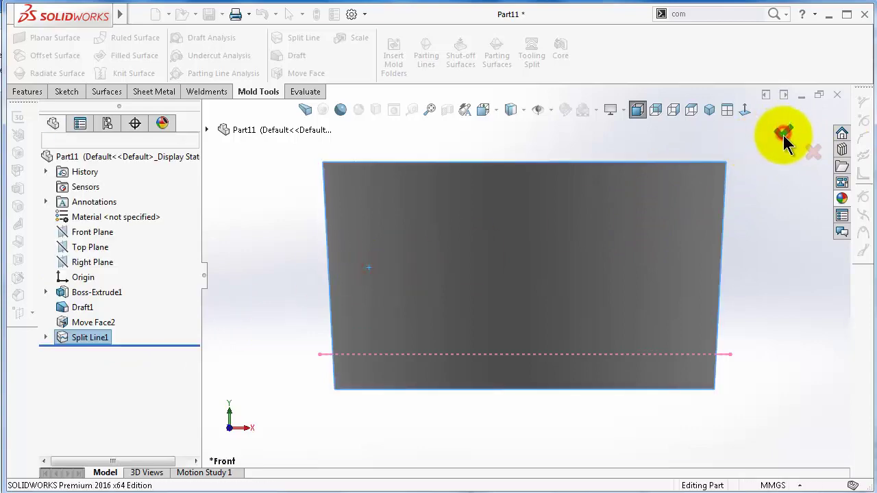
left_click(775, 273)
mouse_move(761, 268)
middle_mouse_down()
mouse_move(752, 255)
mouse_move(745, 266)
middle_mouse_up()
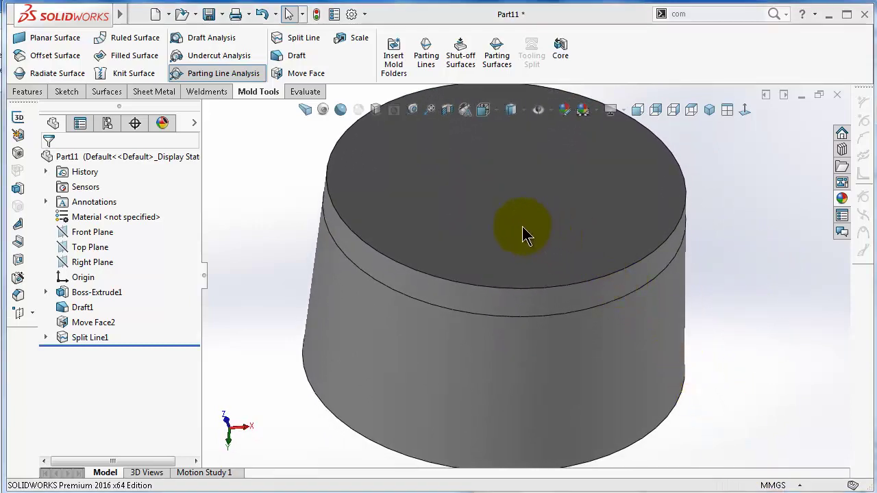
- Switch to the vase part and set a 30 mm Move Face offset on its neck's top face
left_click(799, 98)
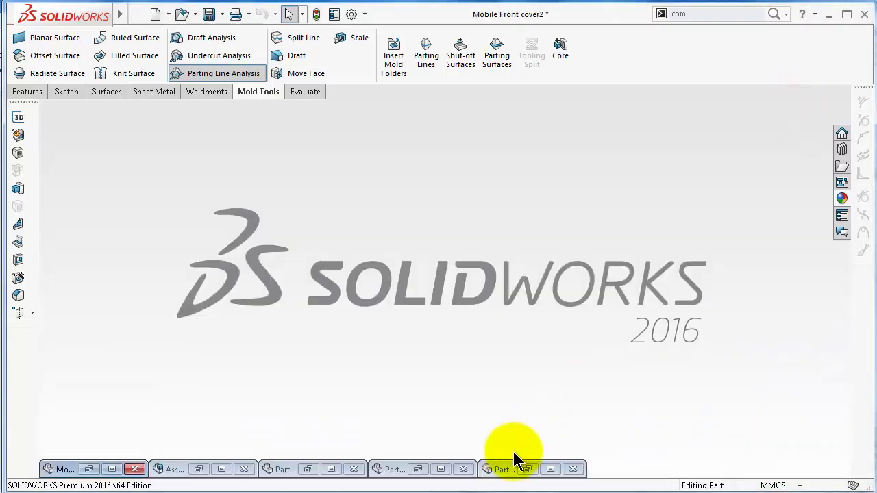
double_click(393, 469)
middle_click_drag(420, 426, 589, 244)
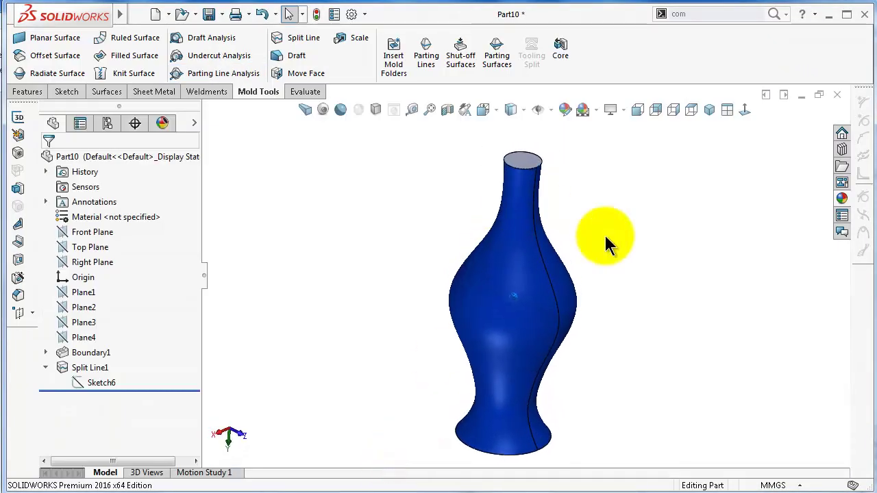
left_click(315, 74)
left_click(513, 161)
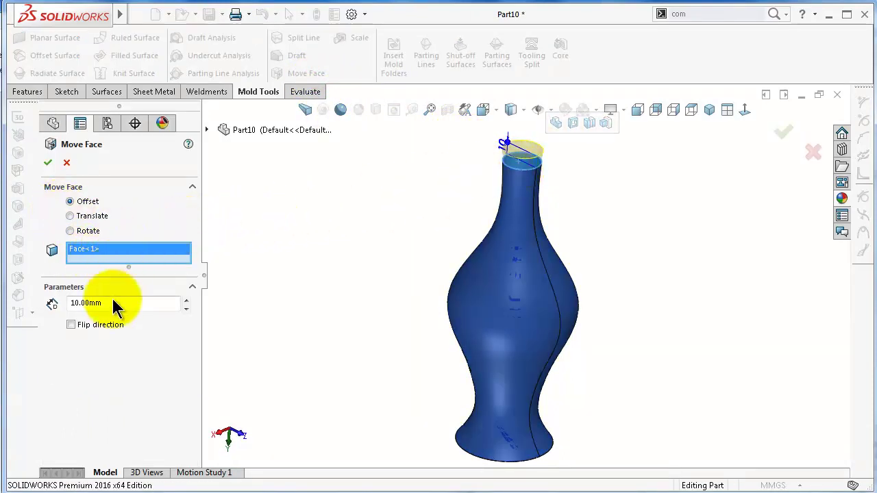
double_click(125, 302)
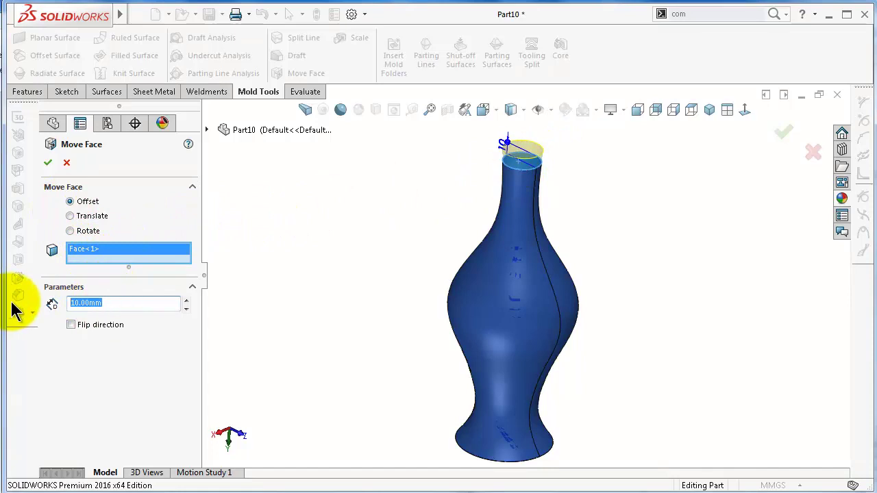
type("30")
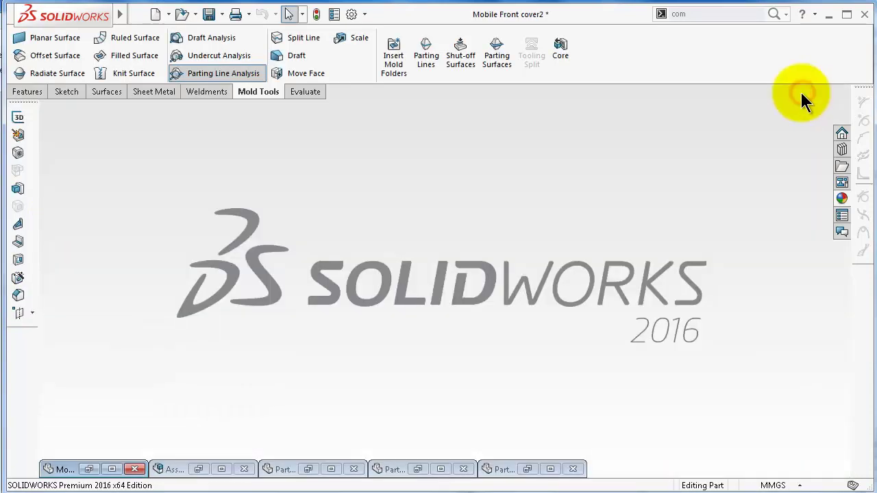
- Switch to the Mobile Front cover2 part and turn off its parting line analysis display
double_click(63, 472)
scroll(538, 331, "up", 5)
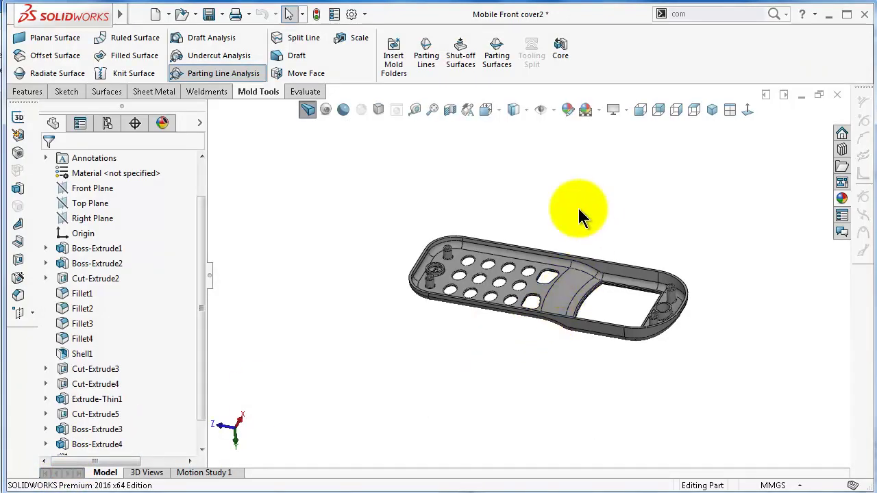
left_click(233, 73)
- Examine the phone cover's side walls, rim, inner bosses and button holes up close
middle_click_drag(603, 274, 650, 246)
scroll(650, 298, "down", 2)
scroll(763, 300, "up", 4)
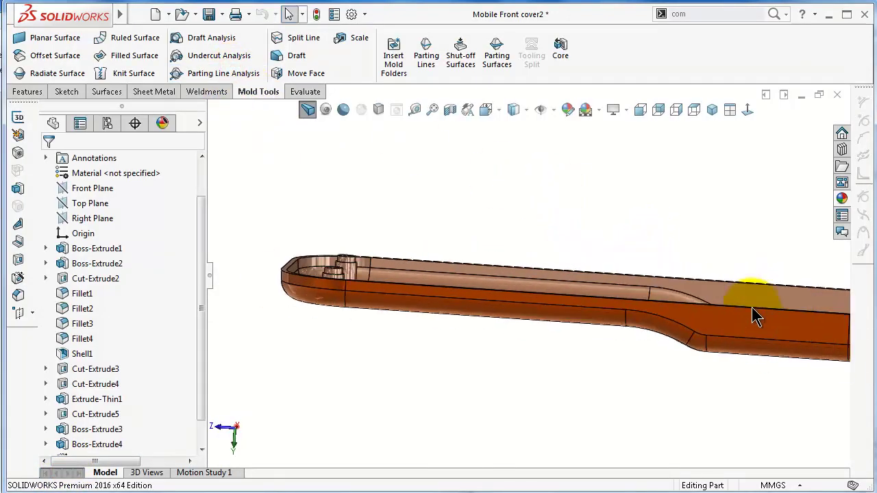
middle_click_drag(761, 318, 327, 386)
scroll(327, 386, "up", 3)
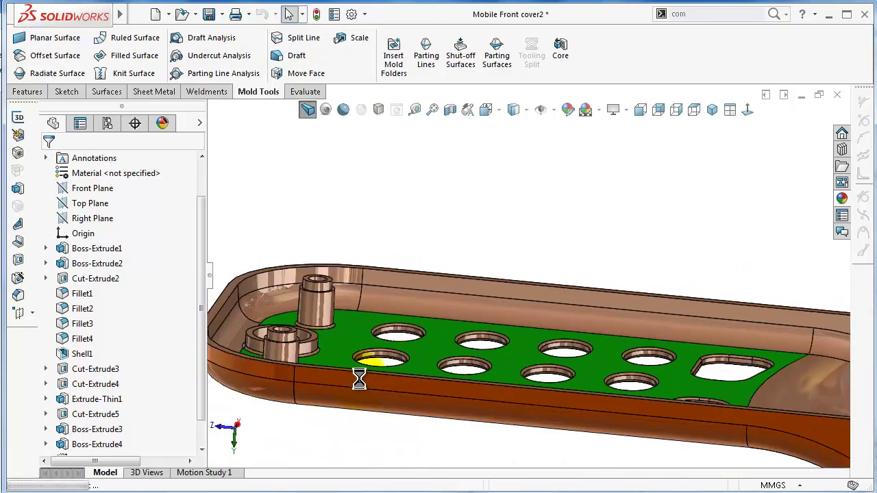
scroll(353, 372, "down", 6)
scroll(466, 283, "down", 4)
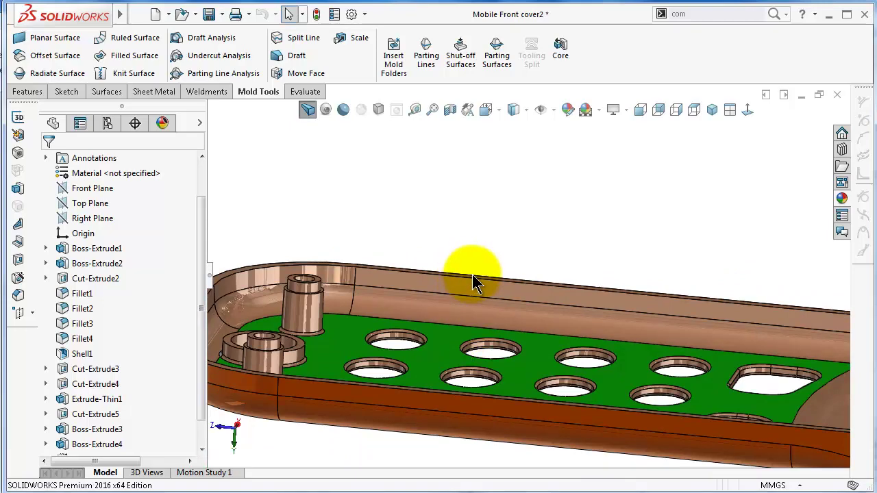
scroll(507, 282, "down", 1)
scroll(517, 388, "up", 4)
scroll(493, 439, "down", 2)
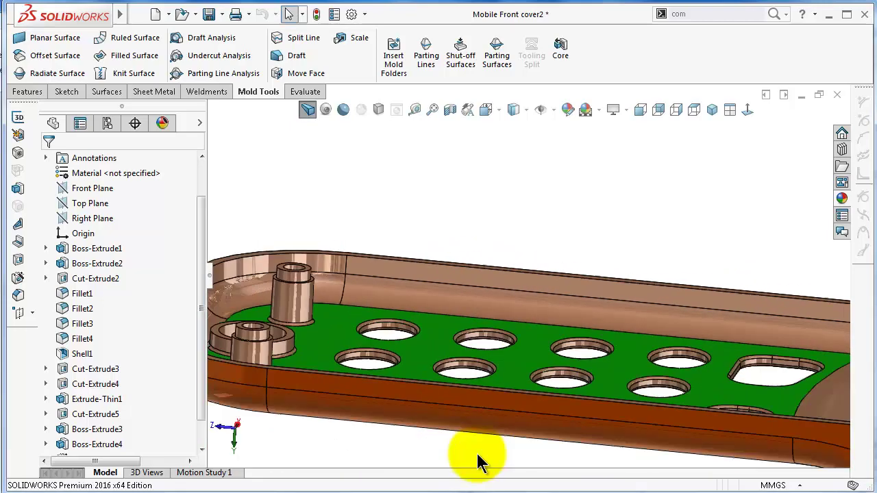
scroll(478, 440, "up", 3)
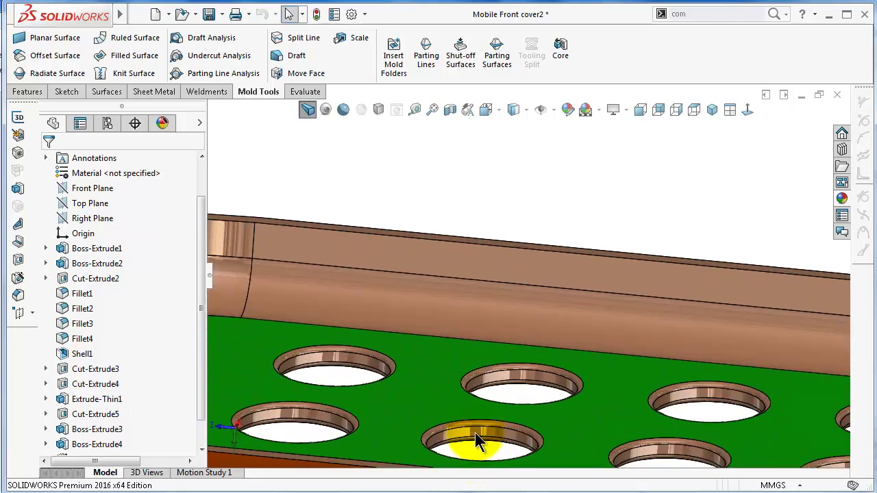
- Offset the phone cover's flat rim face outward by 1 mm with Move Face
left_click(495, 246)
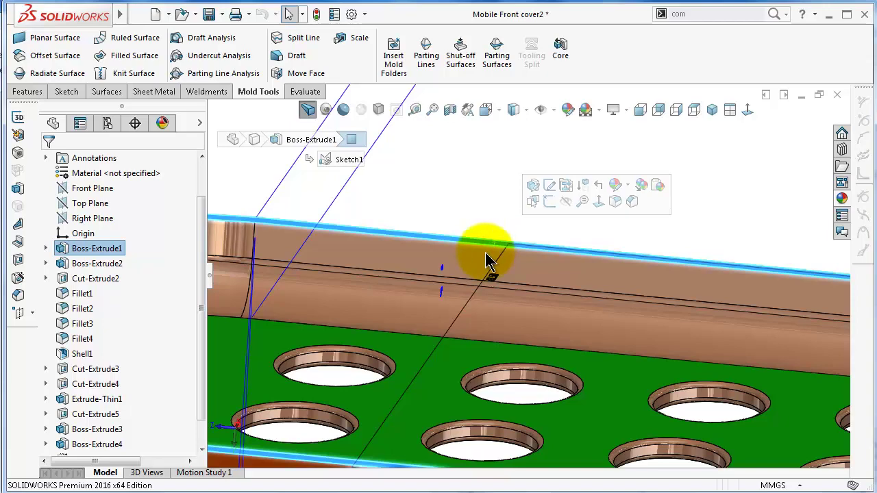
middle_click_drag(486, 253, 524, 210)
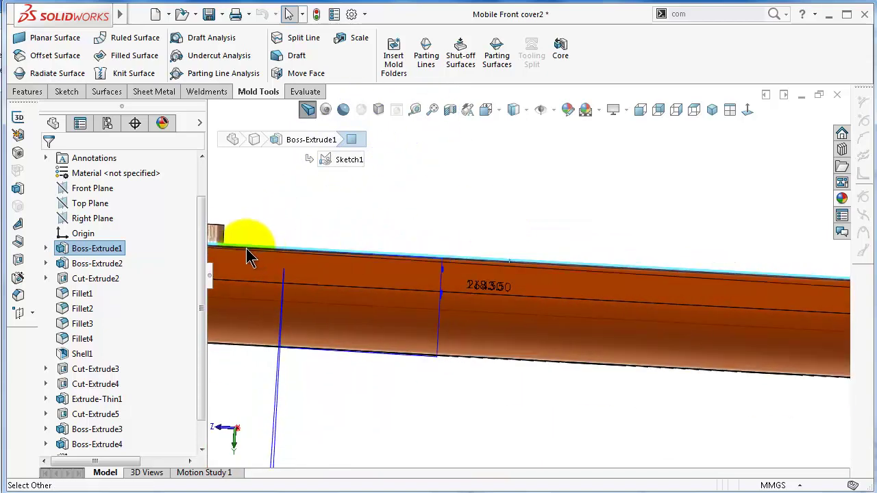
scroll(246, 248, "up", 1)
scroll(250, 249, "down", 2)
scroll(250, 248, "up", 4)
scroll(270, 245, "down", 2)
scroll(270, 245, "up", 1)
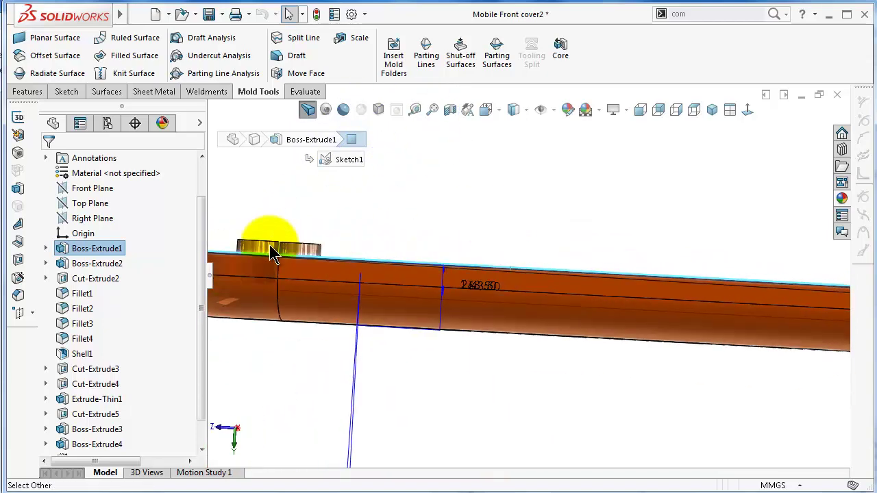
scroll(270, 245, "up", 1)
scroll(270, 245, "down", 1)
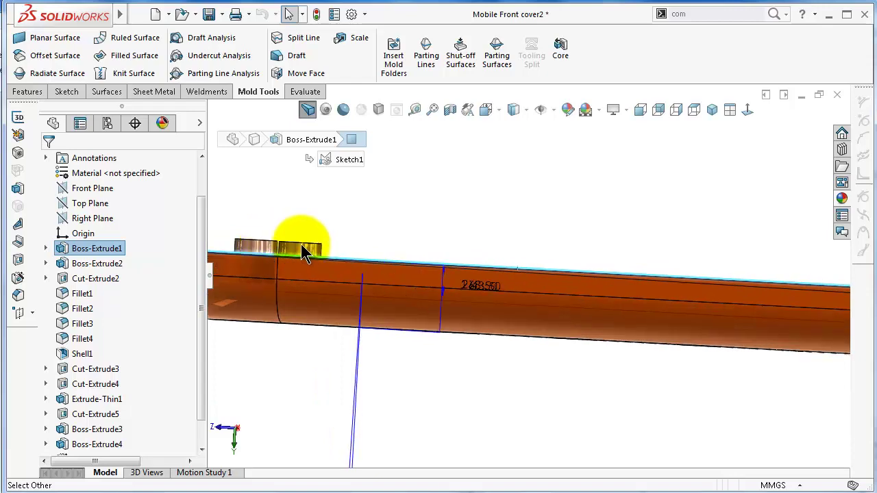
mouse_move(303, 248)
middle_mouse_down()
mouse_move(333, 189)
mouse_move(336, 108)
middle_mouse_up()
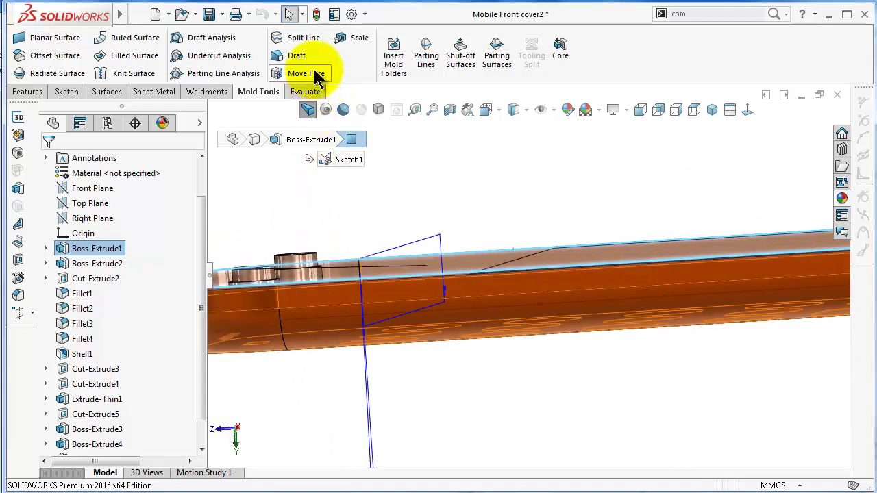
left_click(317, 75)
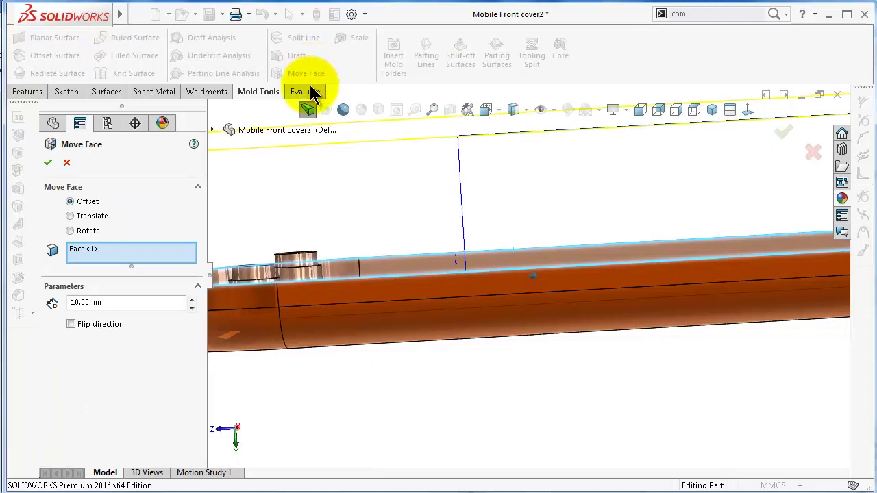
left_click(114, 303)
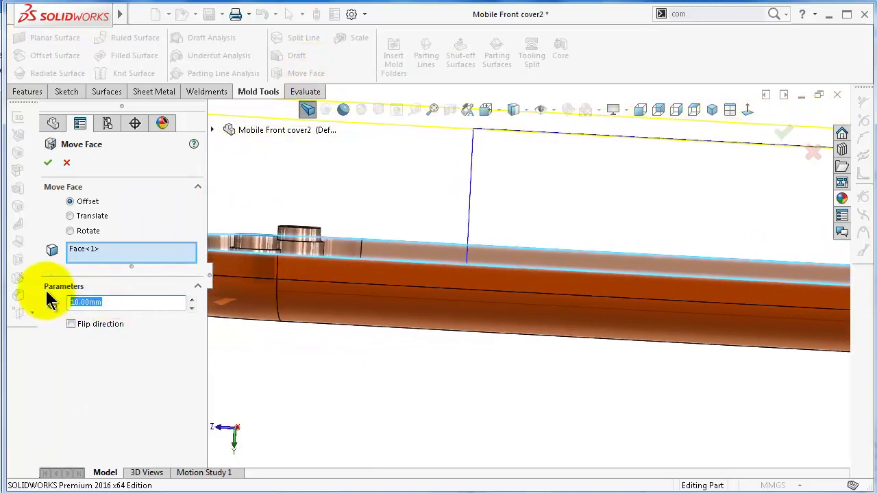
type("1")
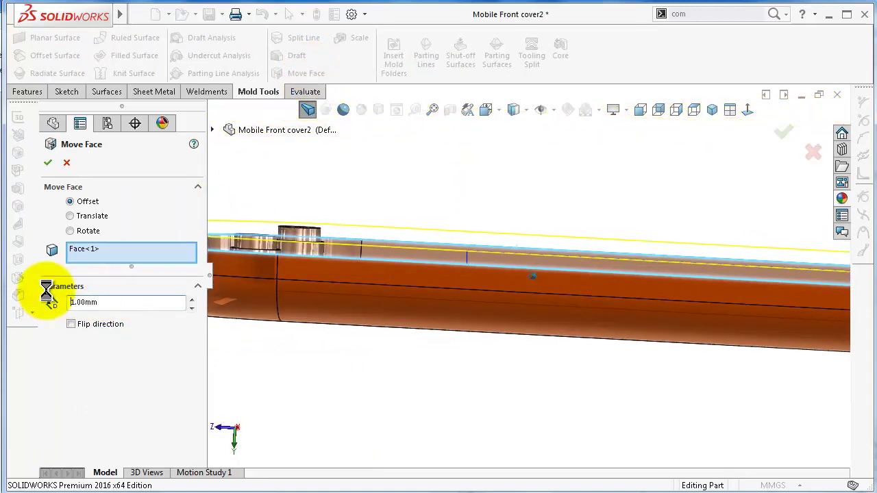
left_click(785, 135)
- Delete the Move Face1 feature from the phone cover
left_click_drag(200, 318, 197, 370)
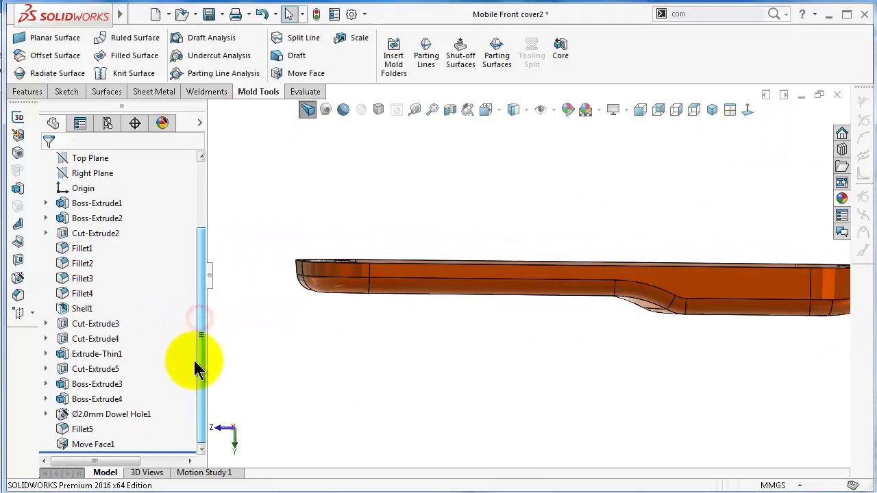
right_click(86, 444)
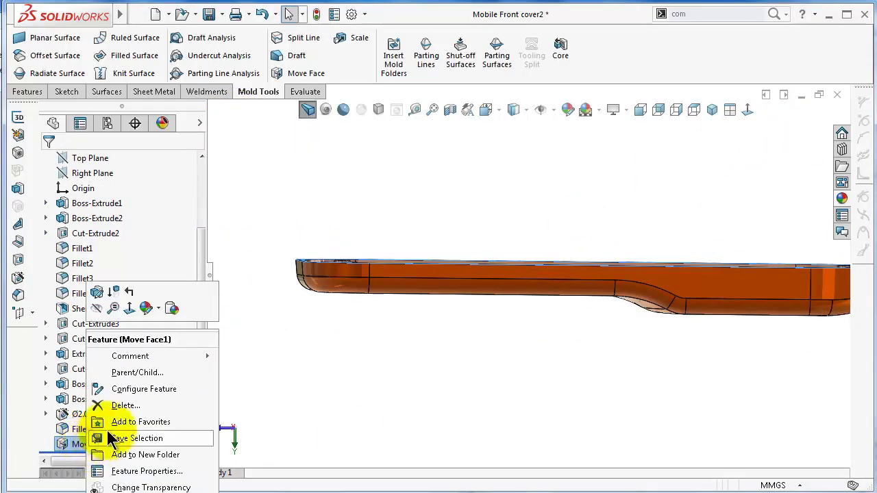
left_click(122, 405)
left_click(595, 291)
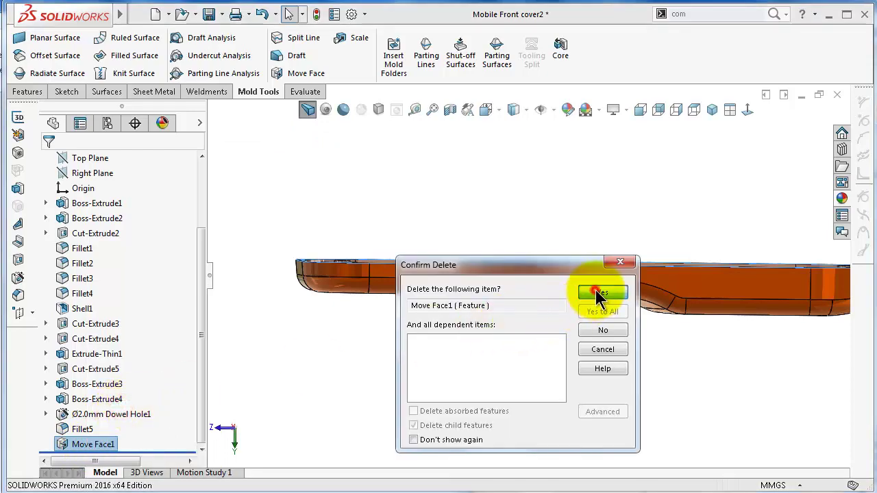
middle_click_drag(564, 304, 747, 274)
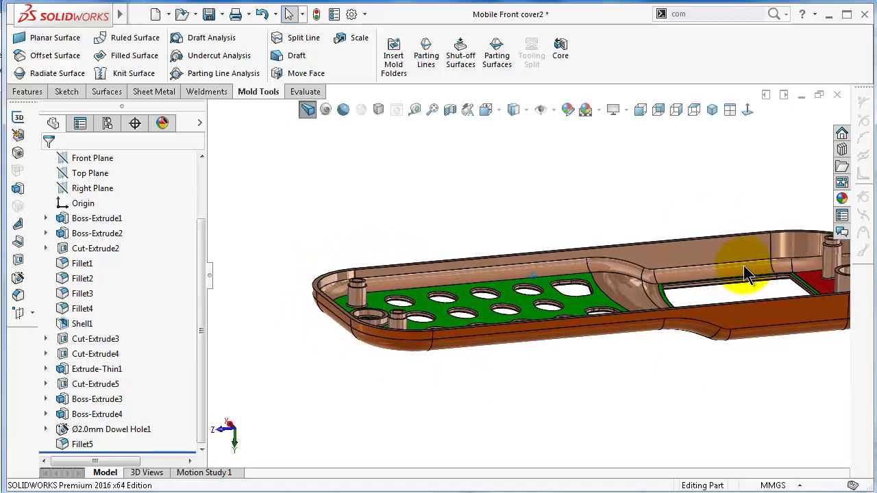
scroll(685, 267, "up", 5)
middle_click_drag(628, 268, 456, 289)
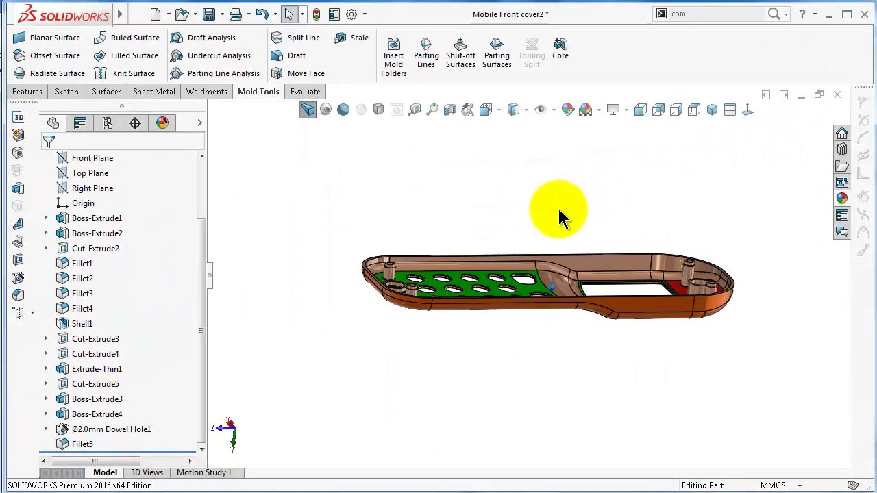
left_click(415, 110)
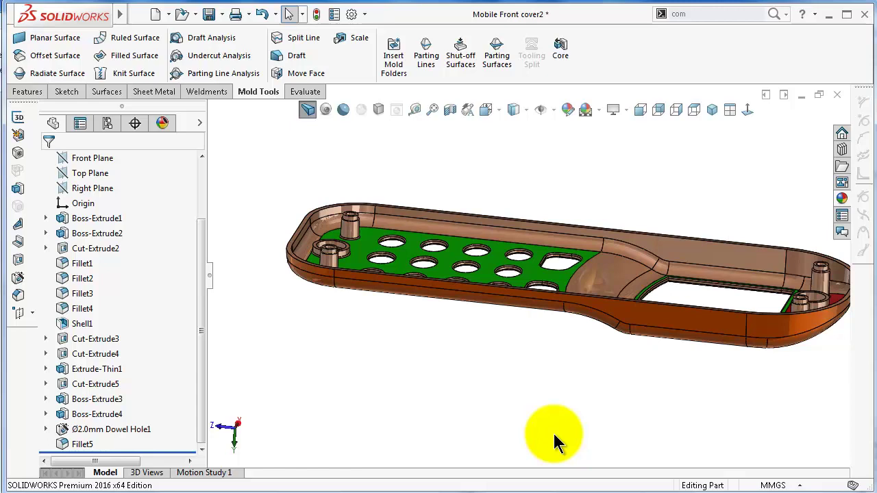
scroll(688, 272, "up", 2)
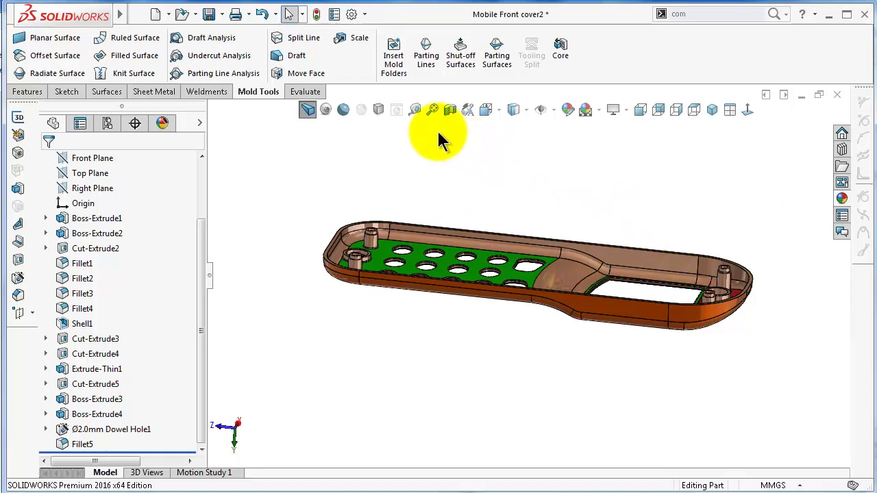
middle_click_drag(695, 353, 673, 299)
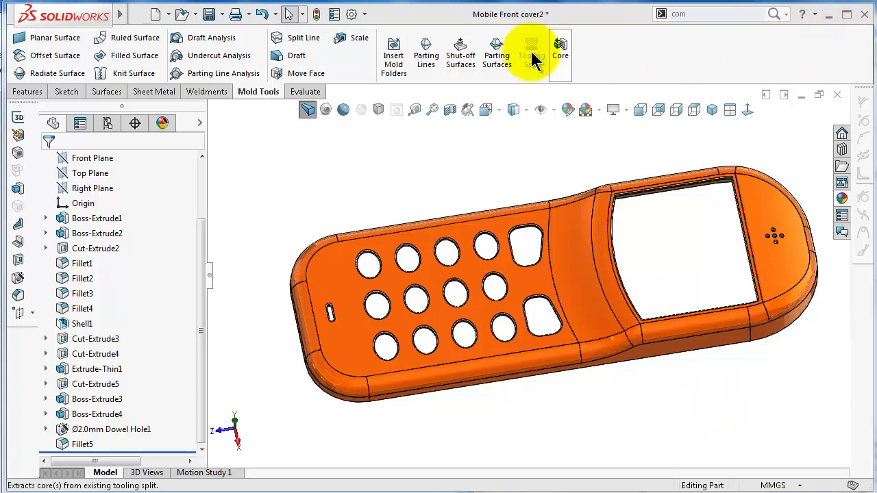
- Scale the phone cover uniformly about its centroid by a factor of 1.05
left_click(345, 39)
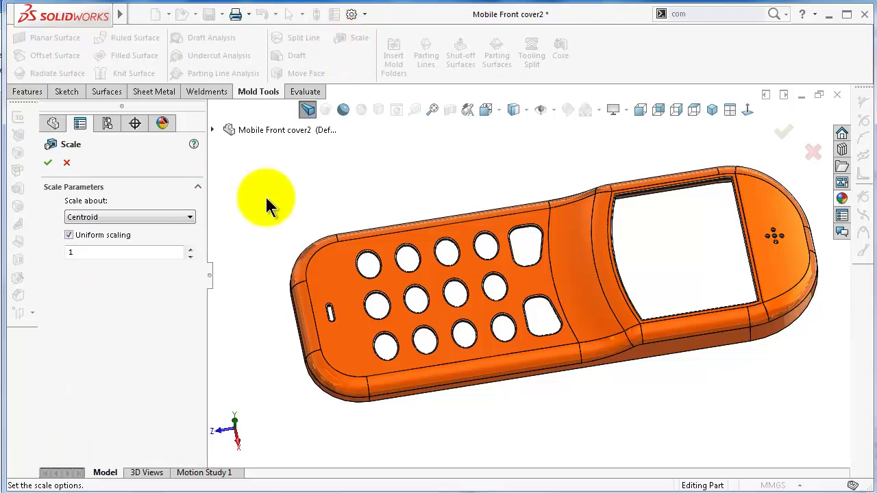
left_click(168, 218)
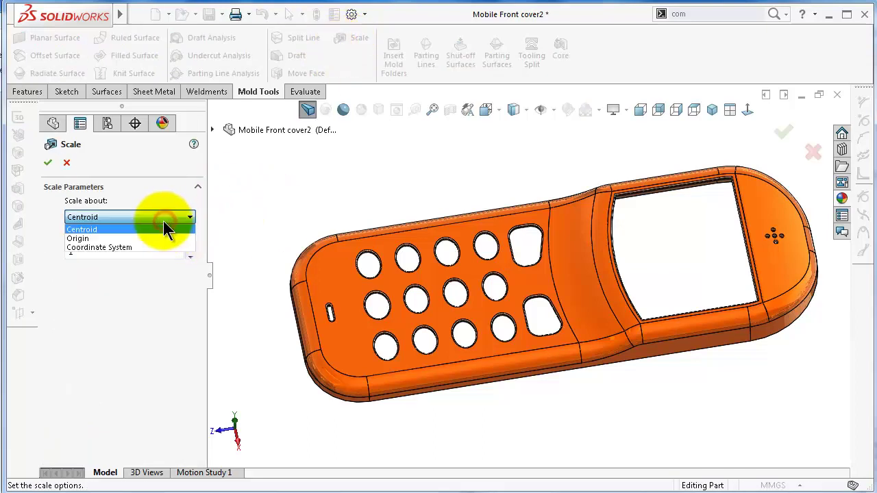
left_click(129, 238)
left_click(136, 218)
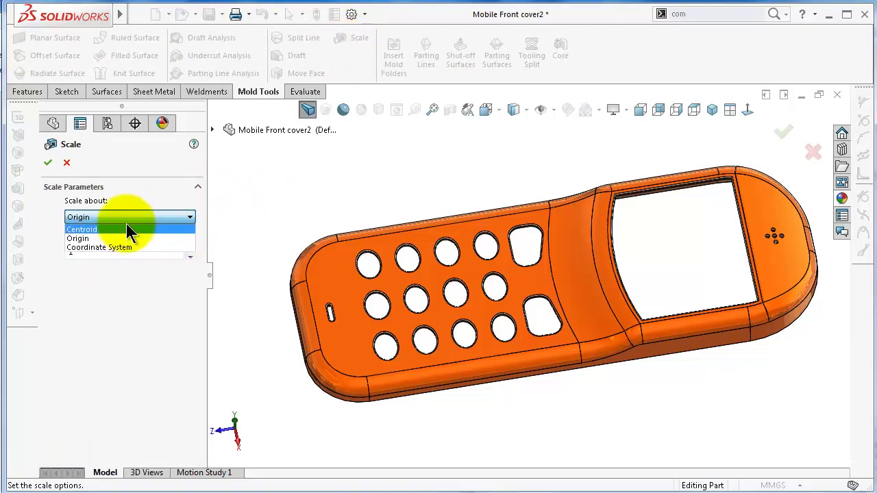
left_click(126, 220)
left_click(112, 220)
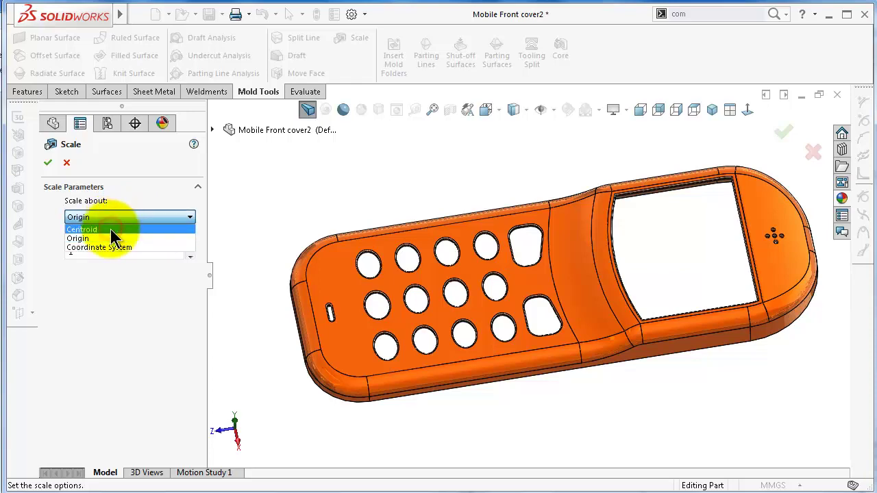
left_click(111, 229)
middle_click_drag(758, 339, 690, 245)
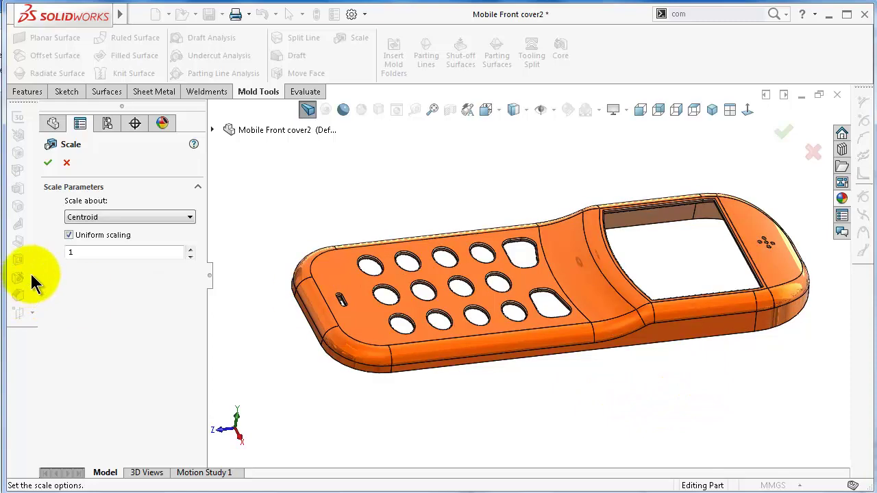
left_click(69, 235)
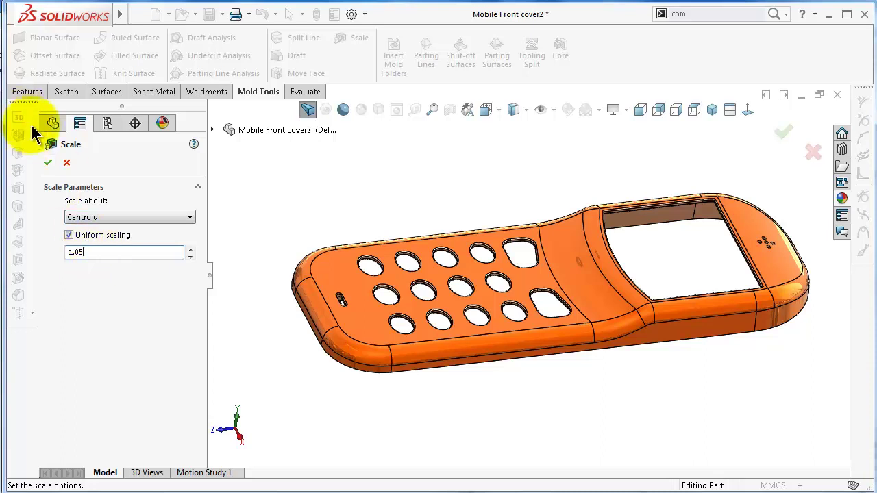
left_click(47, 162)
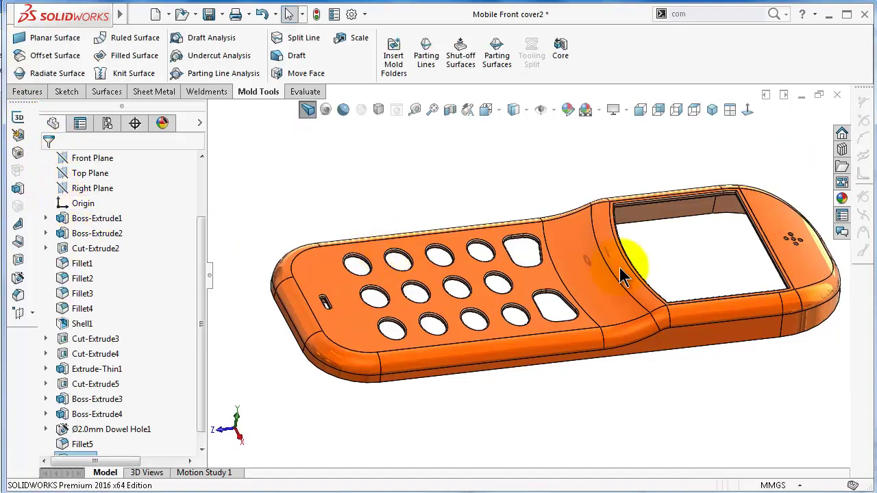
mouse_move(696, 246)
middle_mouse_down()
mouse_move(728, 261)
mouse_move(699, 233)
mouse_move(747, 251)
mouse_move(685, 236)
middle_mouse_up()
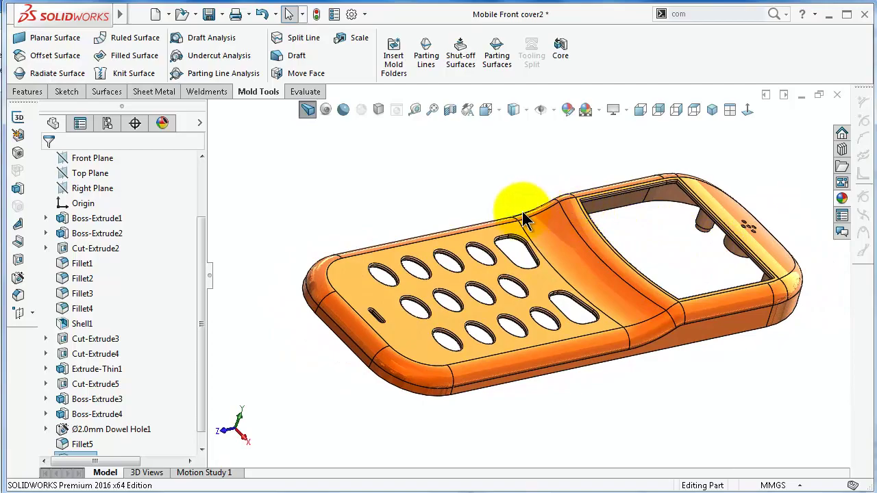